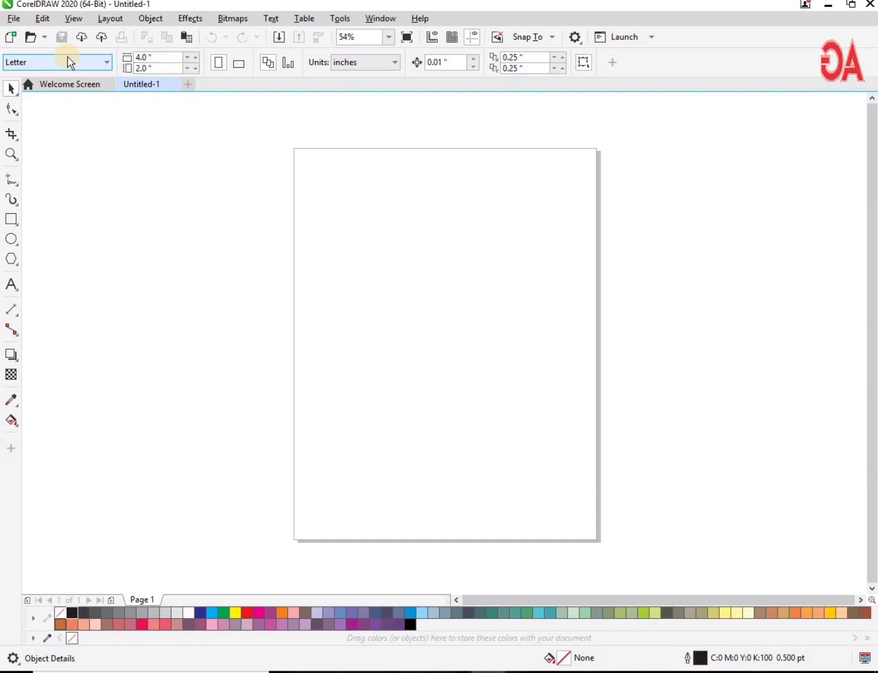
Add a rectangle matching the 4 by 2 inch page and zoom in on it
{"action": "double_click", "coordinate": [12, 218]}
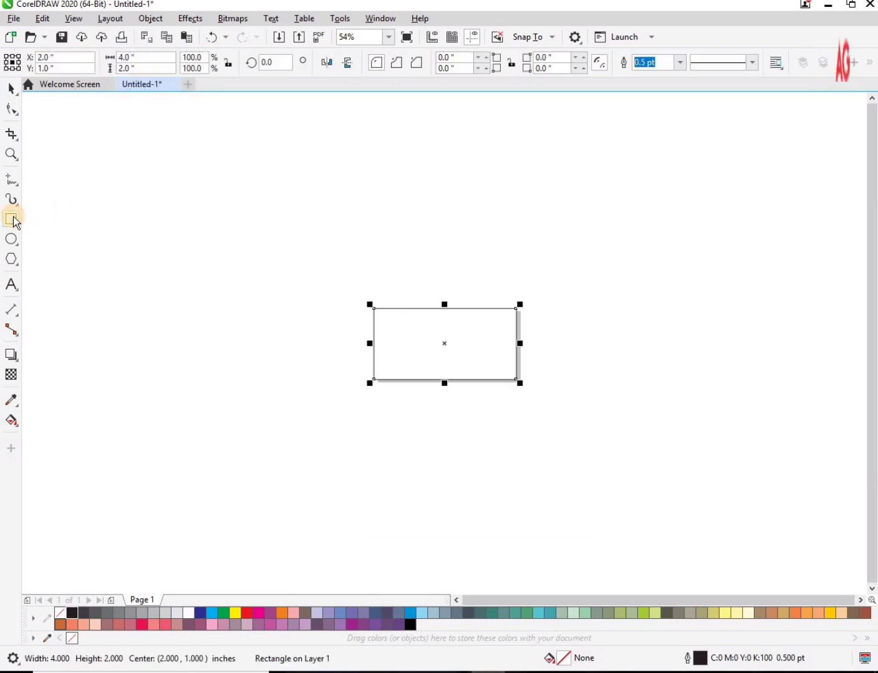
{"action": "key", "text": "shift+F2"}
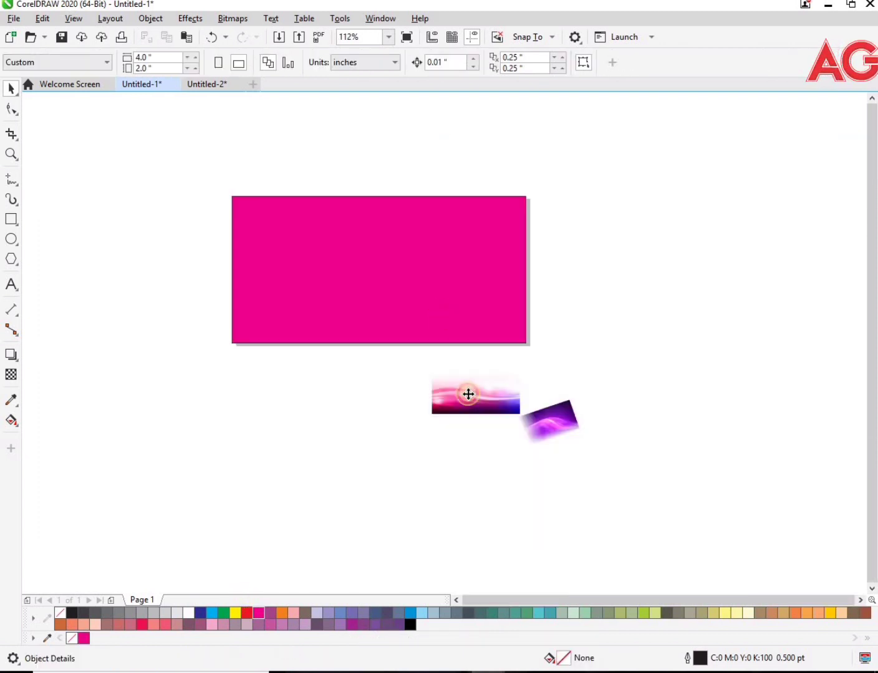
Align the wave image to the horizontal centre and bottom edge of the magenta rectangle
{"action": "left_click", "coordinate": [470, 396]}
{"action": "left_click", "coordinate": [379, 285], "text": "shift"}
{"action": "key", "text": "c"}
{"action": "key", "text": "b"}
{"action": "key", "text": "F2"}
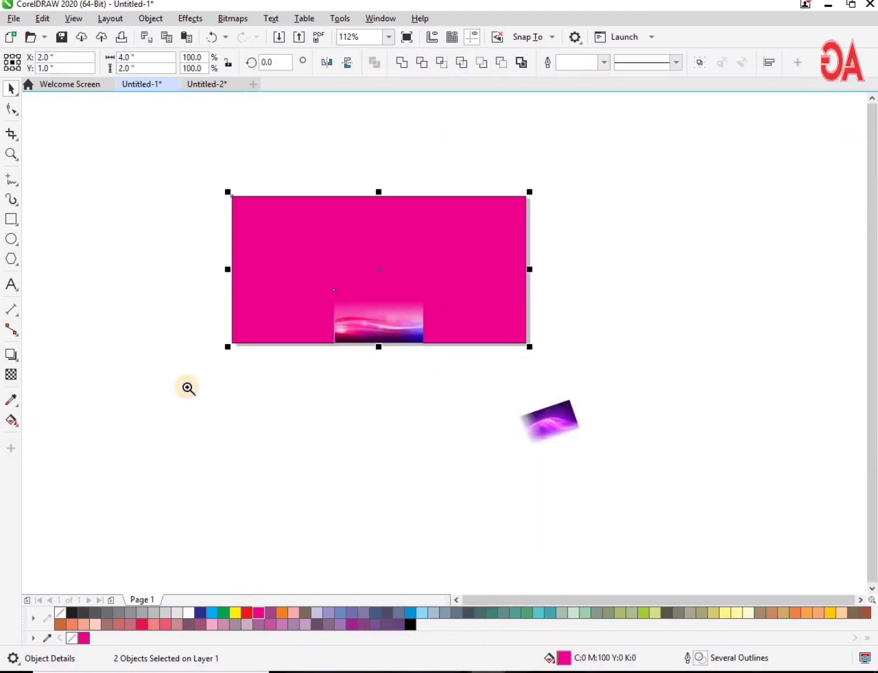
Enlarge the wave image to about 4.08 by 2.42 inches so it spans the rectangle's width
{"action": "left_click_drag", "start_coordinate": [114, 370], "coordinate": [651, 165]}
{"action": "left_click", "coordinate": [570, 432]}
{"action": "key", "text": "space"}
{"action": "left_click", "coordinate": [477, 435]}
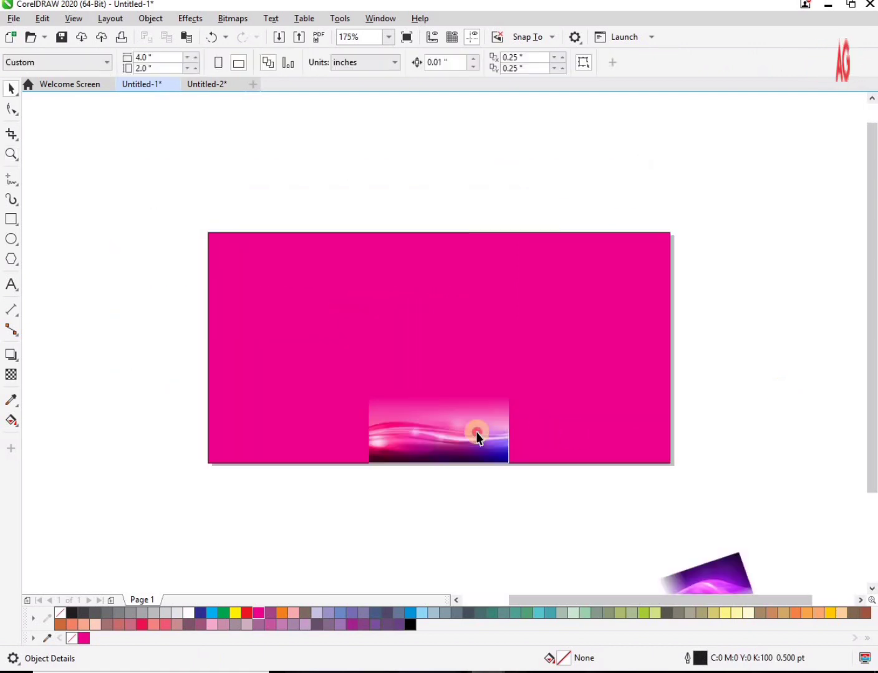
{"action": "left_click_drag", "start_coordinate": [513, 373], "coordinate": [741, 274]}
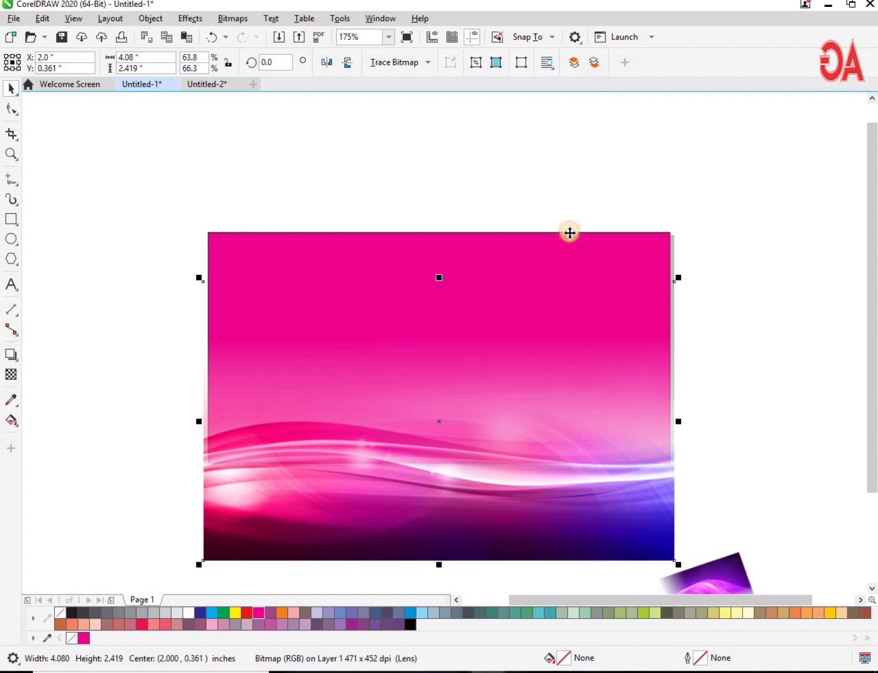
Align the wave image with the rectangle's bottom edge, shift it slightly lower, and send it behind the rectangle
{"action": "left_click", "coordinate": [570, 233], "text": "shift"}
{"action": "key", "text": "b"}
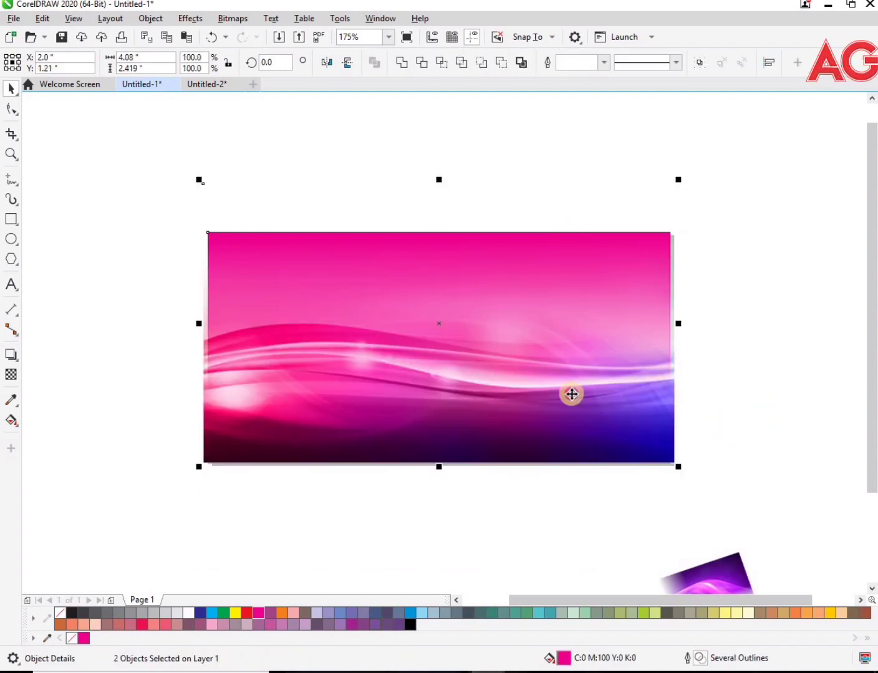
{"action": "left_click", "coordinate": [572, 394]}
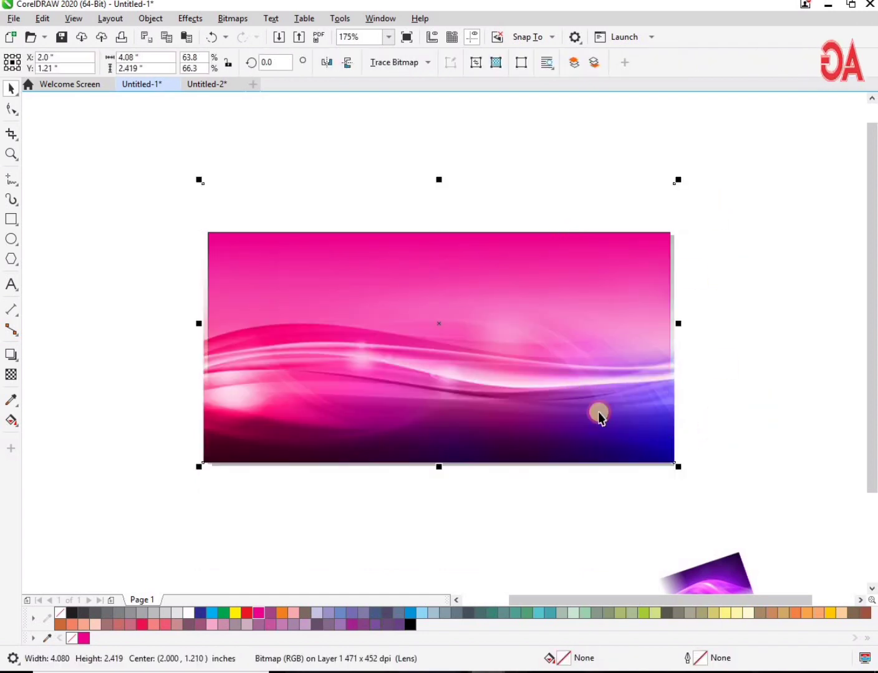
{"action": "left_click_drag", "start_coordinate": [588, 396], "coordinate": [590, 403]}
{"action": "key", "text": "shift+Page_Down"}
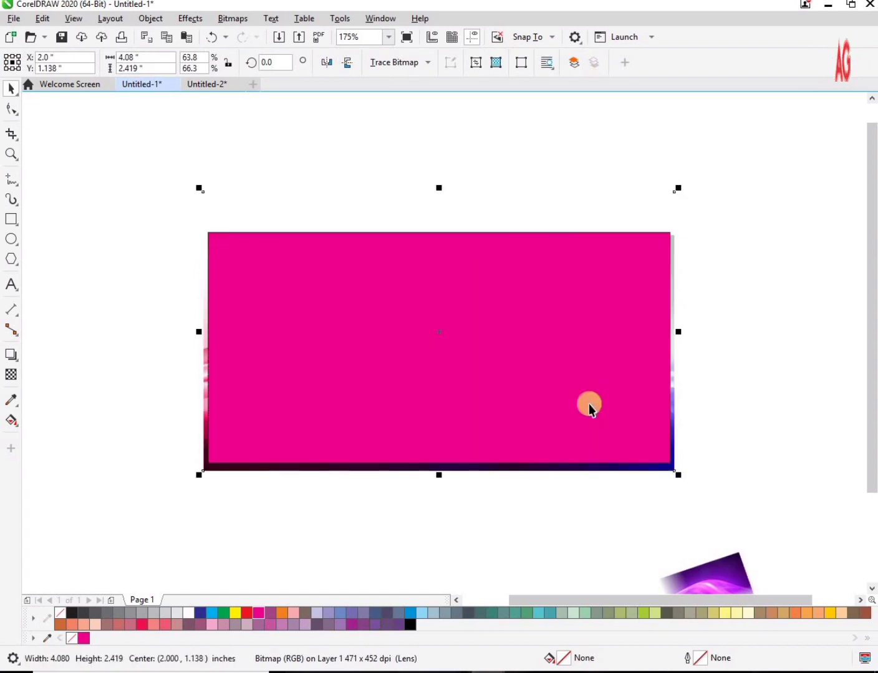
PowerClip the wave image inside the magenta rectangle
{"action": "key", "text": "alt+j"}
{"action": "key", "text": "w"}
{"action": "key", "text": "p"}
{"action": "left_click", "coordinate": [481, 259]}
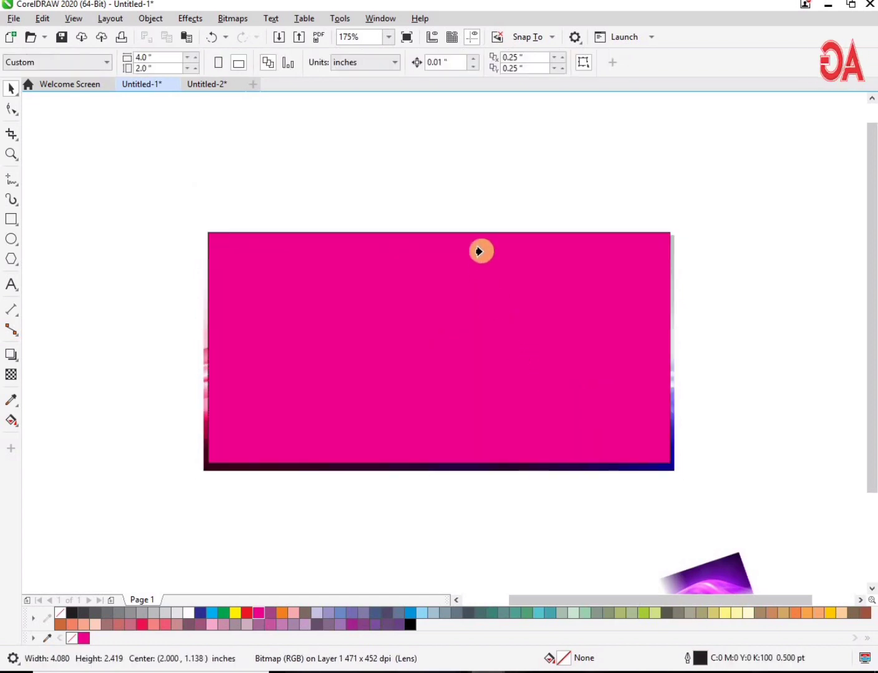
{"action": "left_click", "coordinate": [476, 427]}
Move the purple swirl image onto the upper-right area of the card
{"action": "left_click", "coordinate": [706, 557]}
{"action": "left_click", "coordinate": [719, 576]}
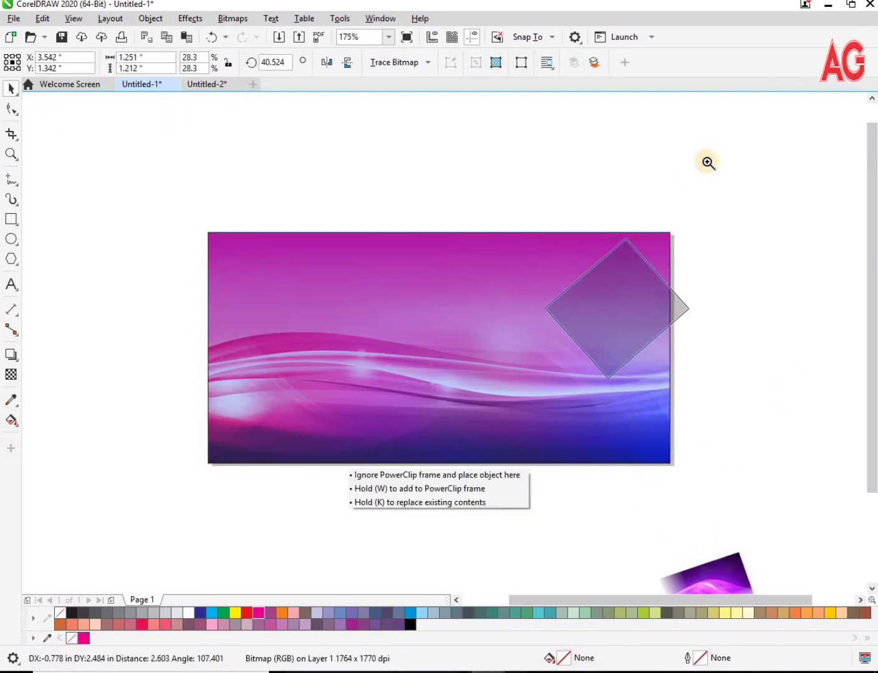
{"action": "left_click_drag", "start_coordinate": [708, 163], "coordinate": [231, 450]}
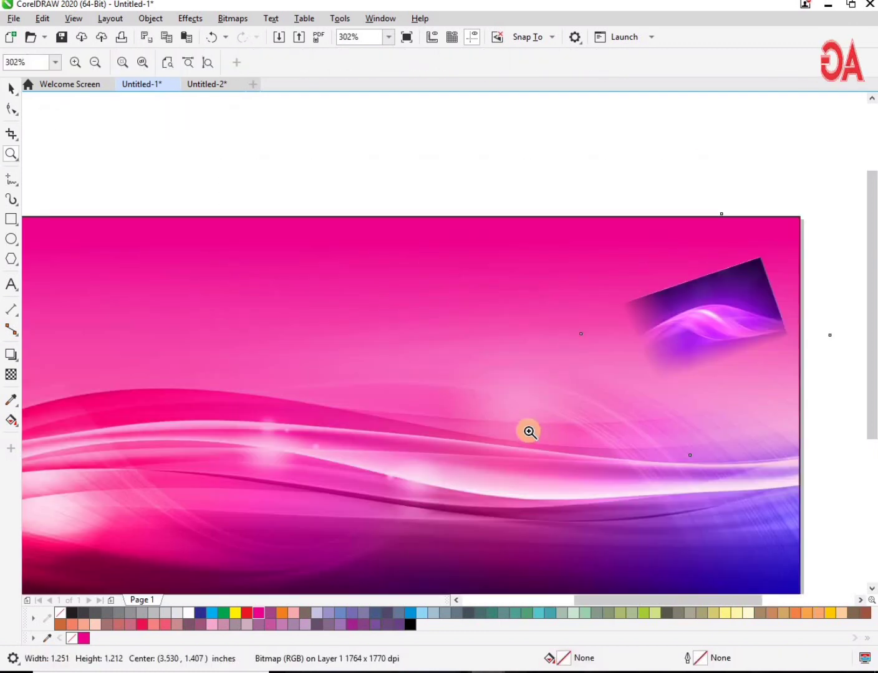
Delete the purple swirl image
{"action": "scroll", "coordinate": [529, 431], "scroll_direction": "down", "scroll_amount": 2}
{"action": "left_click_drag", "start_coordinate": [338, 347], "coordinate": [754, 521]}
{"action": "scroll", "coordinate": [407, 364], "scroll_direction": "down", "scroll_amount": 1}
{"action": "key", "text": "F2"}
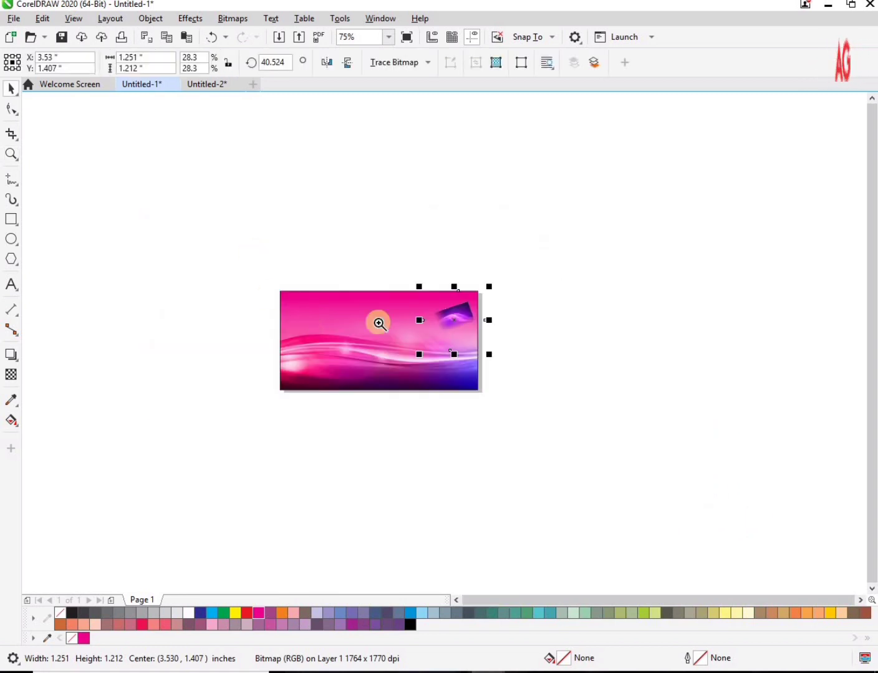
{"action": "left_click_drag", "start_coordinate": [241, 247], "coordinate": [661, 449]}
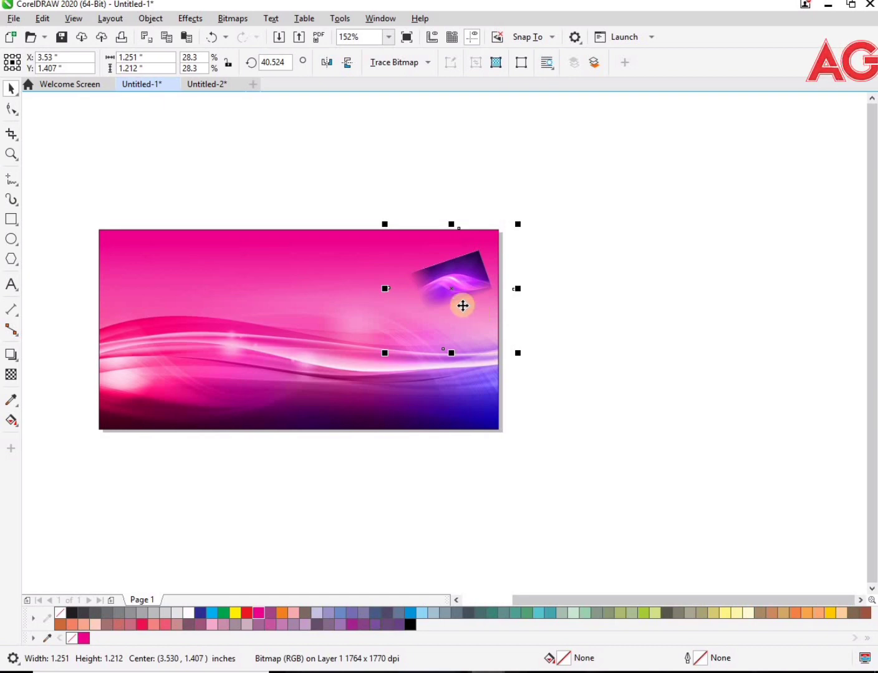
{"action": "key", "text": "Delete"}
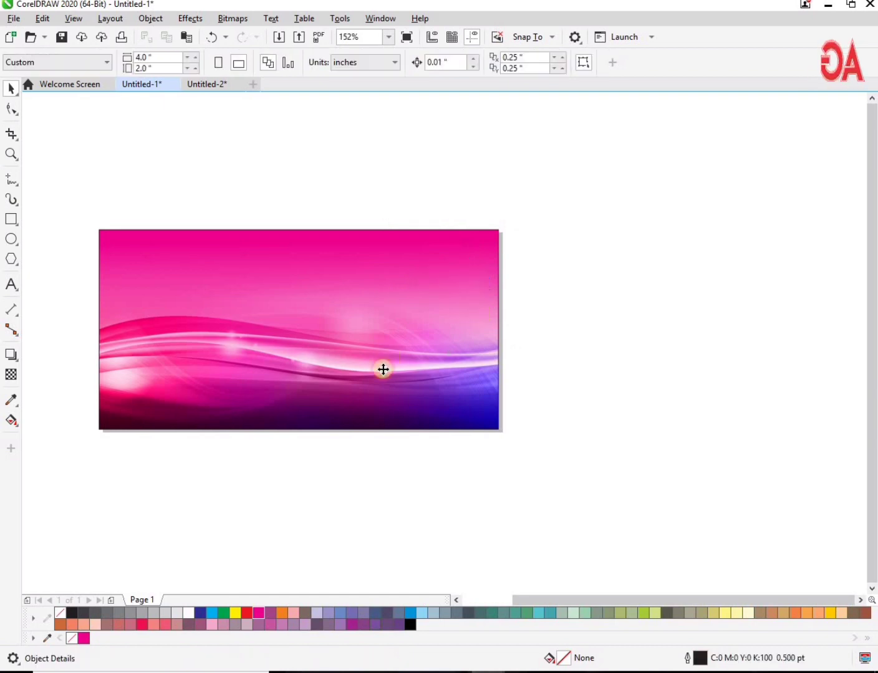
Open the card's PowerClip contents for editing
{"action": "left_click", "coordinate": [383, 369]}
{"action": "double_click", "coordinate": [383, 376]}
{"action": "scroll", "coordinate": [383, 377], "scroll_direction": "down", "scroll_amount": 1}
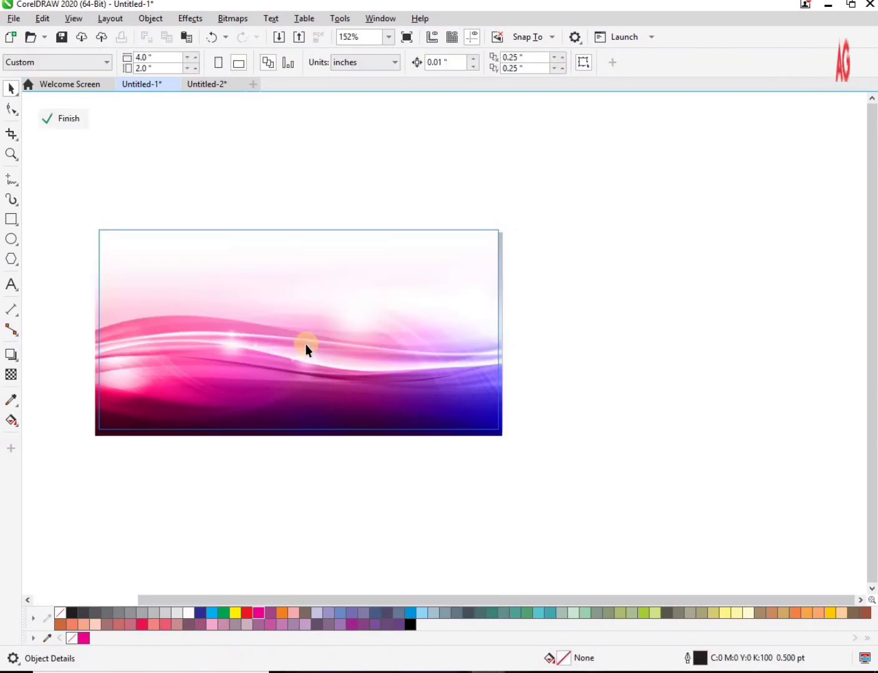
{"action": "key", "text": "F2"}
{"action": "left_click_drag", "start_coordinate": [178, 267], "coordinate": [551, 505]}
Try lowering the wave image inside the PowerClip frame, and undo the move
{"action": "left_click_drag", "start_coordinate": [394, 331], "coordinate": [394, 284]}
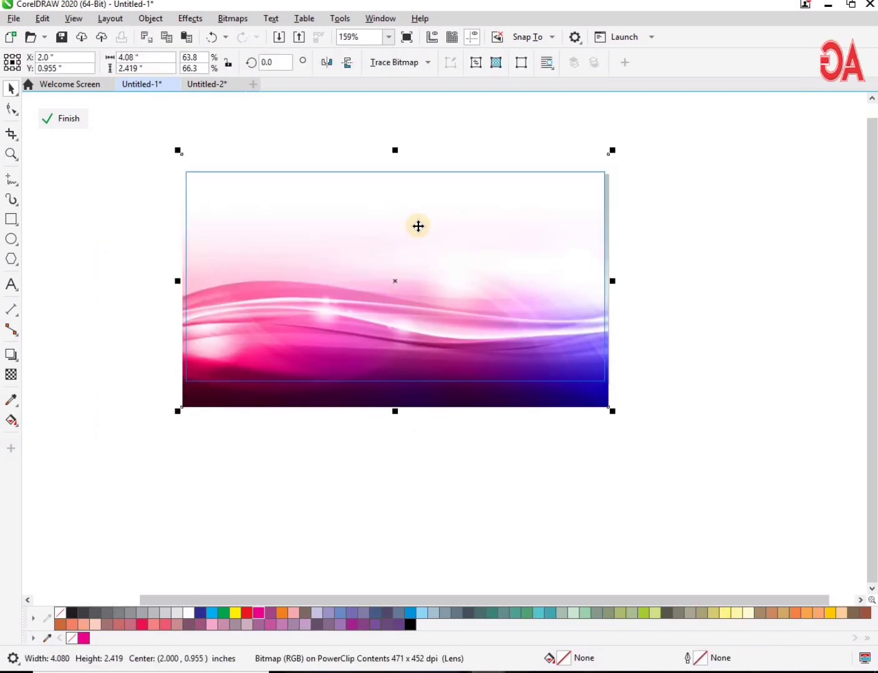
{"action": "key", "text": "ctrl+z"}
{"action": "key", "text": "ctrl+z"}
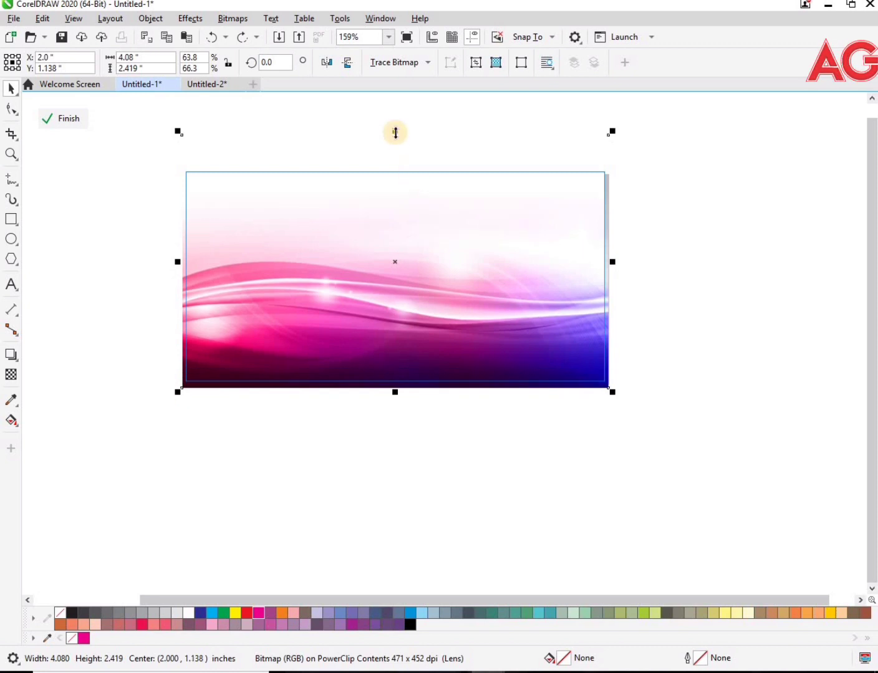
Reduce the wave image's height to about 1.79 inches from its top edge and finish editing the PowerClip
{"action": "left_click_drag", "start_coordinate": [395, 162], "coordinate": [394, 197]}
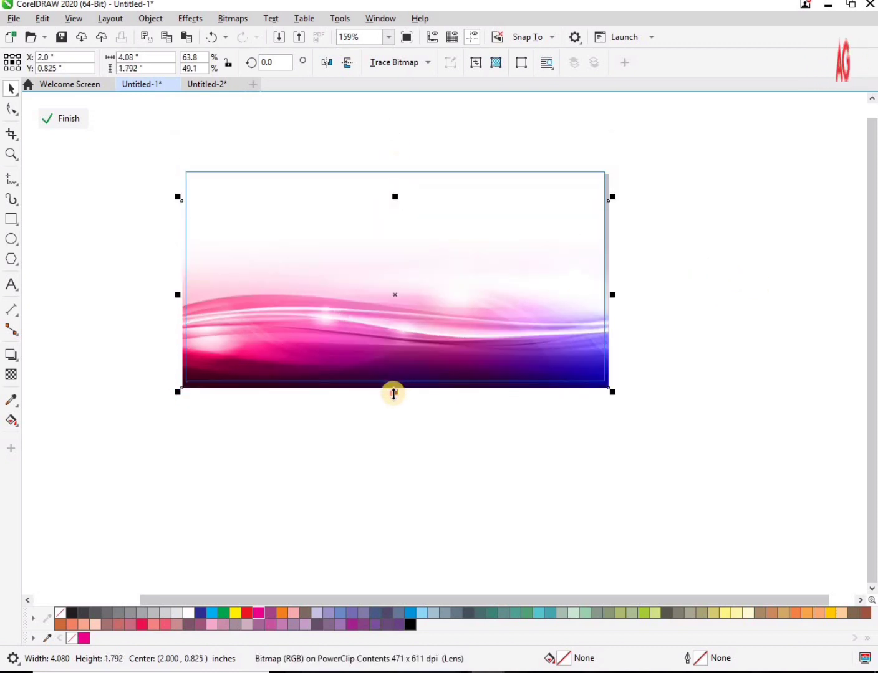
{"action": "left_click_drag", "start_coordinate": [393, 393], "coordinate": [401, 224]}
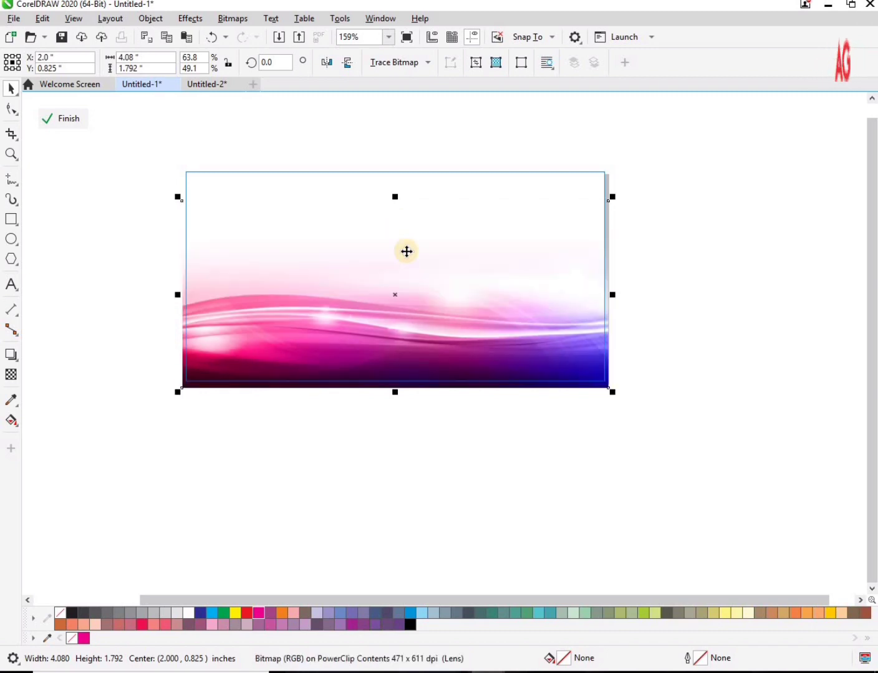
{"action": "left_click_drag", "start_coordinate": [482, 345], "coordinate": [494, 380]}
{"action": "key", "text": "ctrl+z"}
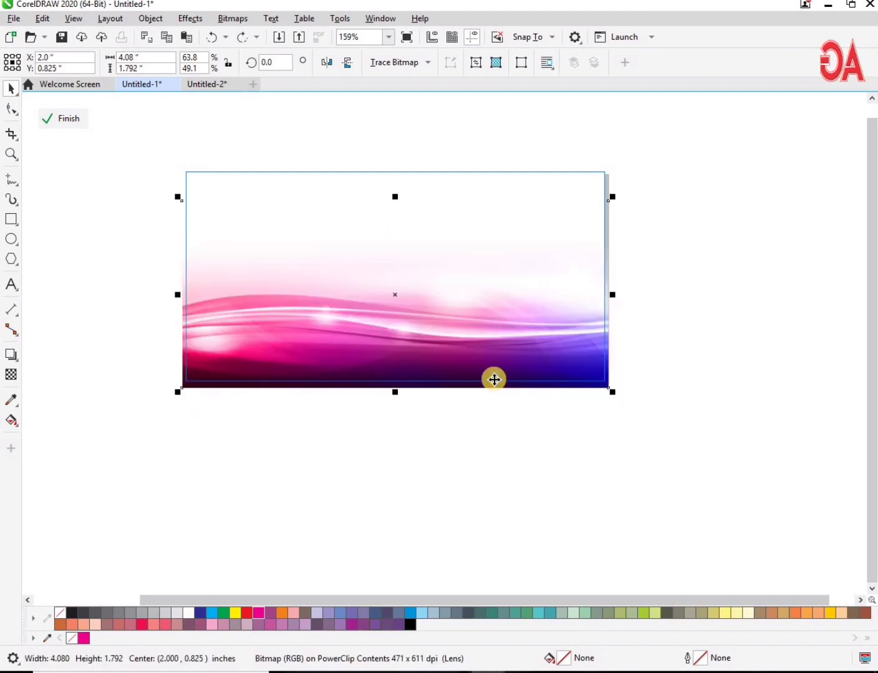
{"action": "left_click", "coordinate": [713, 375], "text": "ctrl"}
Pull the wave image out of the PowerClip frame and place it below the card
{"action": "scroll", "coordinate": [479, 390], "scroll_direction": "down", "scroll_amount": 2}
{"action": "key", "text": "z"}
{"action": "left_click_drag", "start_coordinate": [248, 258], "coordinate": [655, 481]}
{"action": "key", "text": "space"}
{"action": "left_click", "coordinate": [477, 320]}
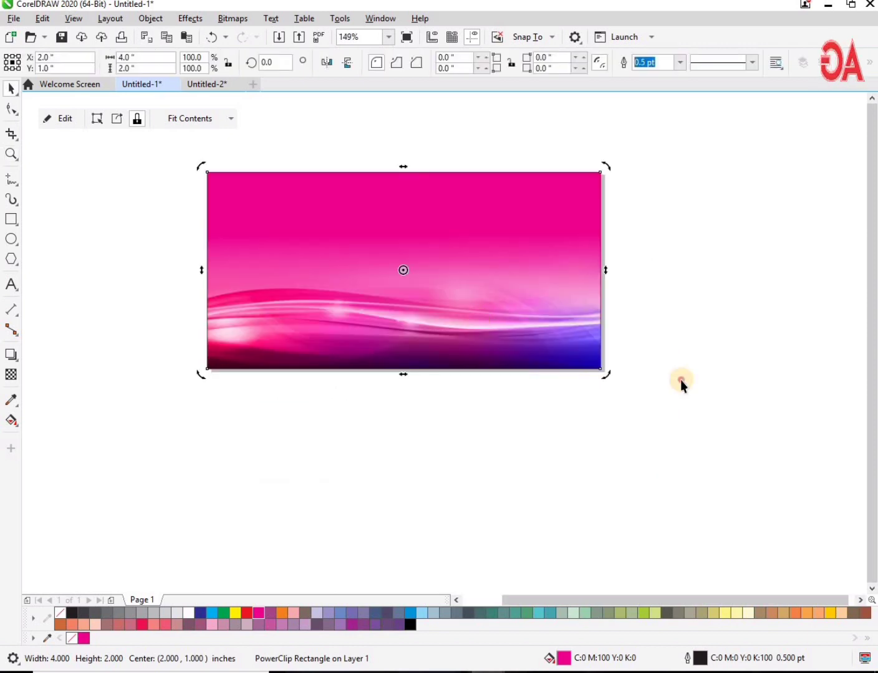
{"action": "left_click", "coordinate": [462, 335], "text": "ctrl"}
{"action": "left_click_drag", "start_coordinate": [461, 334], "coordinate": [470, 481]}
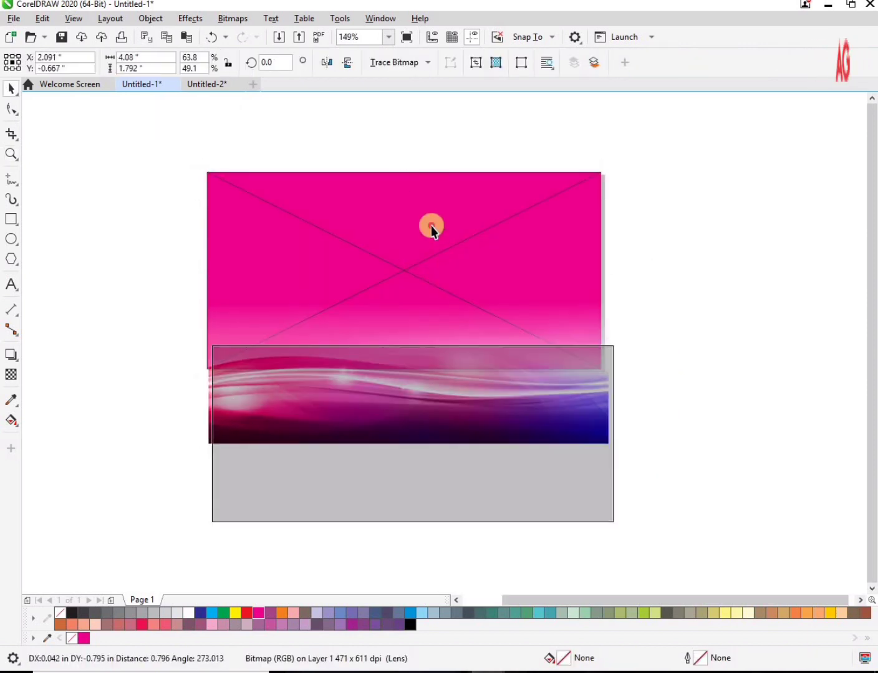
Remove the empty PowerClip frame type from the magenta rectangle
{"action": "right_click", "coordinate": [432, 226]}
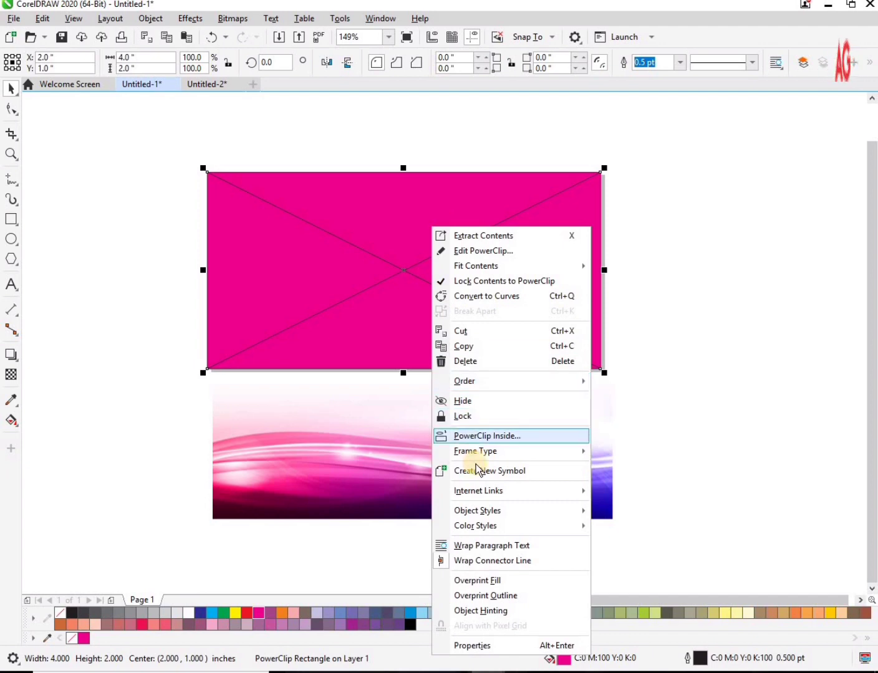
{"action": "mouse_move", "coordinate": [482, 455]}
{"action": "left_click", "coordinate": [640, 490]}
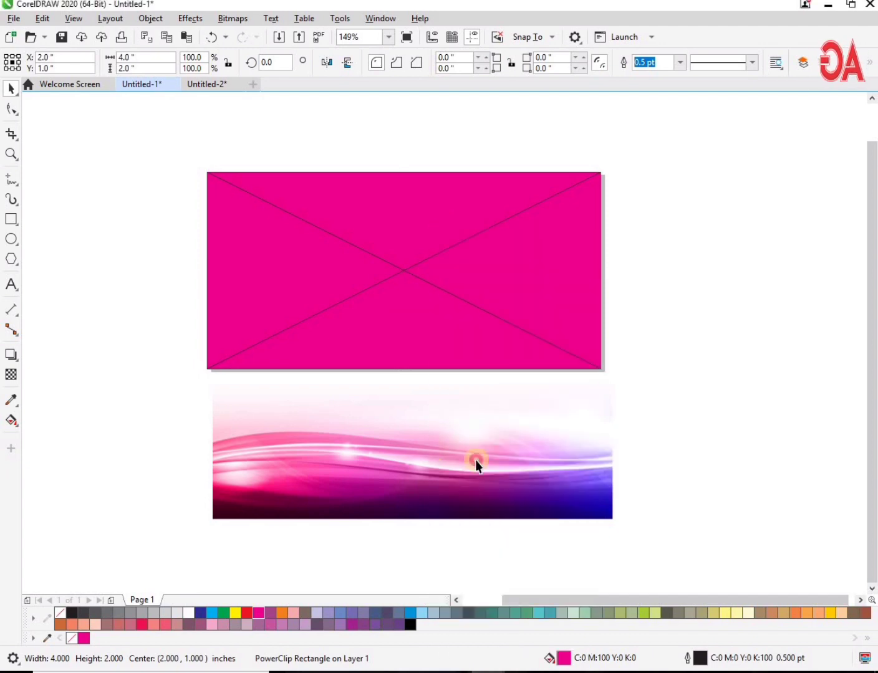
Create a vertically mirrored copy of the wave image over the card, and move the original aside to the lower right
{"action": "left_click", "coordinate": [411, 507]}
{"action": "left_click_drag", "start_coordinate": [413, 525], "coordinate": [398, 327]}
{"action": "right_click", "coordinate": [397, 327]}
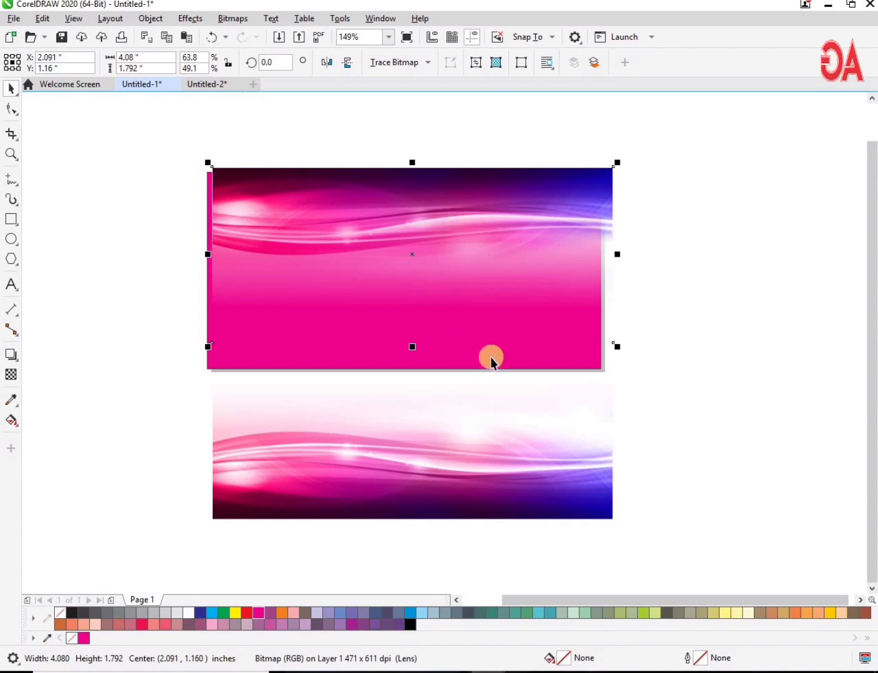
{"action": "left_click", "coordinate": [491, 357], "text": "shift"}
{"action": "left_click", "coordinate": [664, 573]}
{"action": "left_click_drag", "start_coordinate": [525, 428], "coordinate": [740, 442]}
Centre the mirrored wave image horizontally on the rectangle and align it with the rectangle's top edge
{"action": "left_click", "coordinate": [519, 185]}
{"action": "left_click", "coordinate": [342, 354], "text": "shift"}
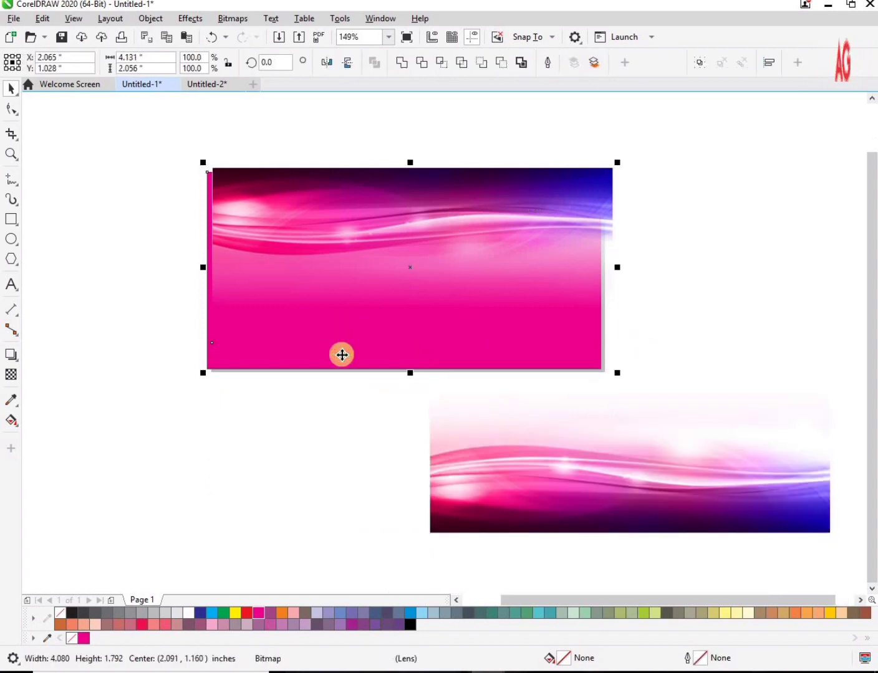
{"action": "key", "text": "c"}
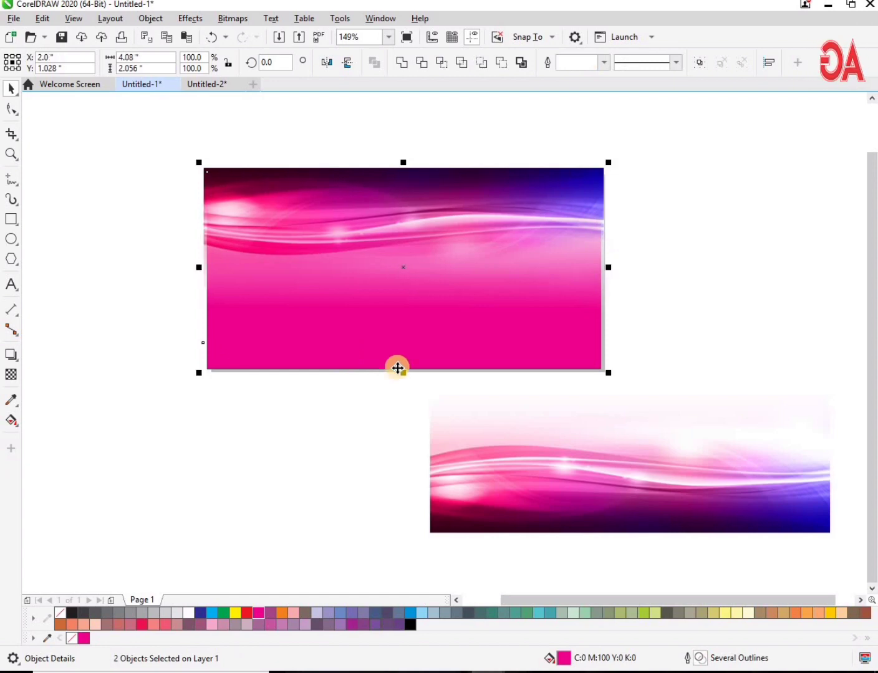
{"action": "key", "text": "e"}
Centre the original wave image over the mirrored copy, both horizontally and vertically
{"action": "left_click", "coordinate": [619, 488]}
{"action": "left_click", "coordinate": [617, 493]}
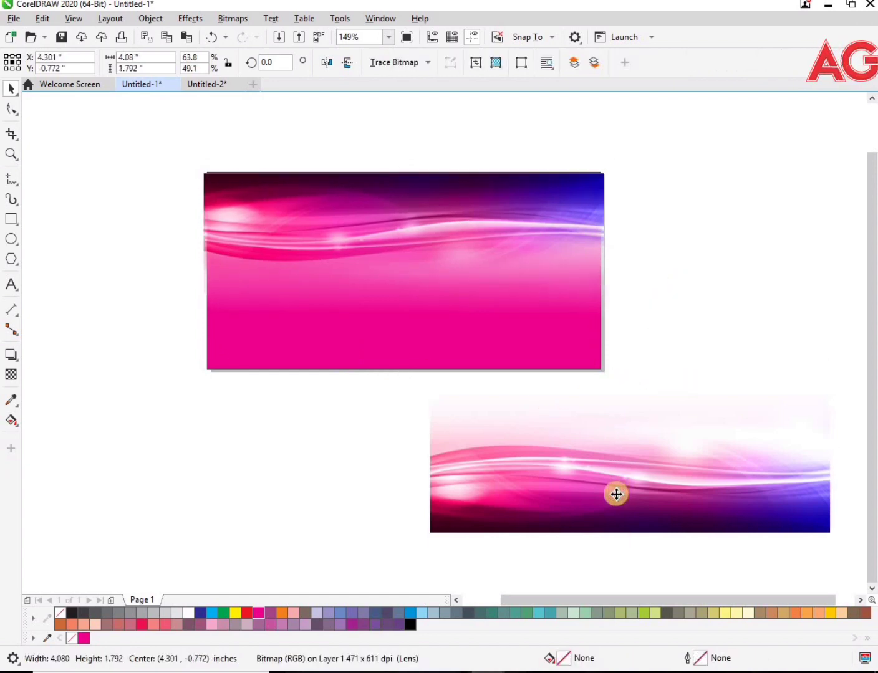
{"action": "left_click", "coordinate": [426, 354], "text": "shift"}
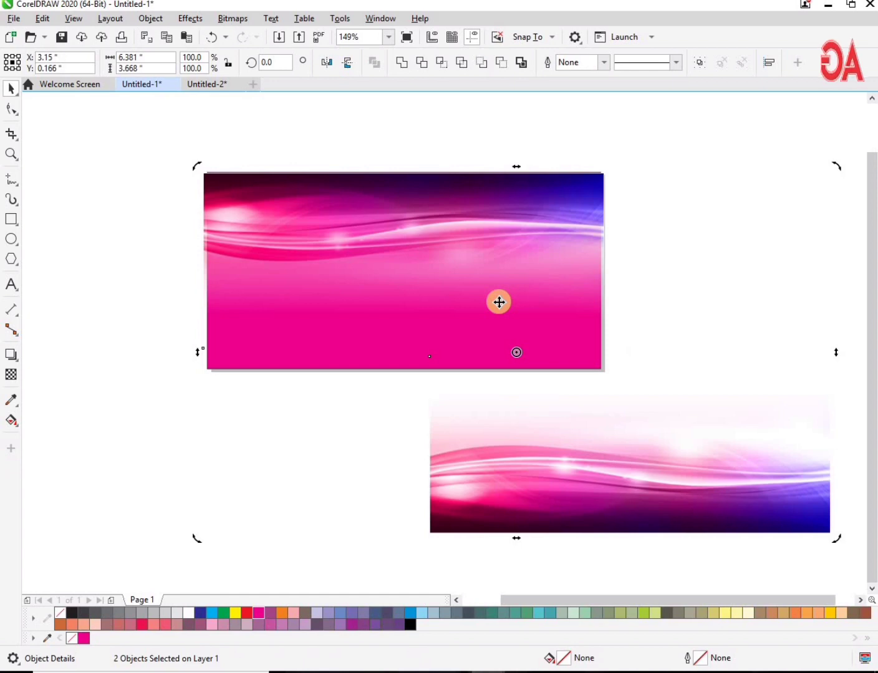
{"action": "key", "text": "c"}
{"action": "key", "text": "e"}
Try shifting the overlapping wave images lower on the card, and undo the moves
{"action": "left_click", "coordinate": [611, 367]}
{"action": "left_click_drag", "start_coordinate": [487, 314], "coordinate": [486, 335]}
{"action": "key", "text": "ctrl+z"}
{"action": "left_click", "coordinate": [647, 301]}
{"action": "left_click", "coordinate": [492, 324]}
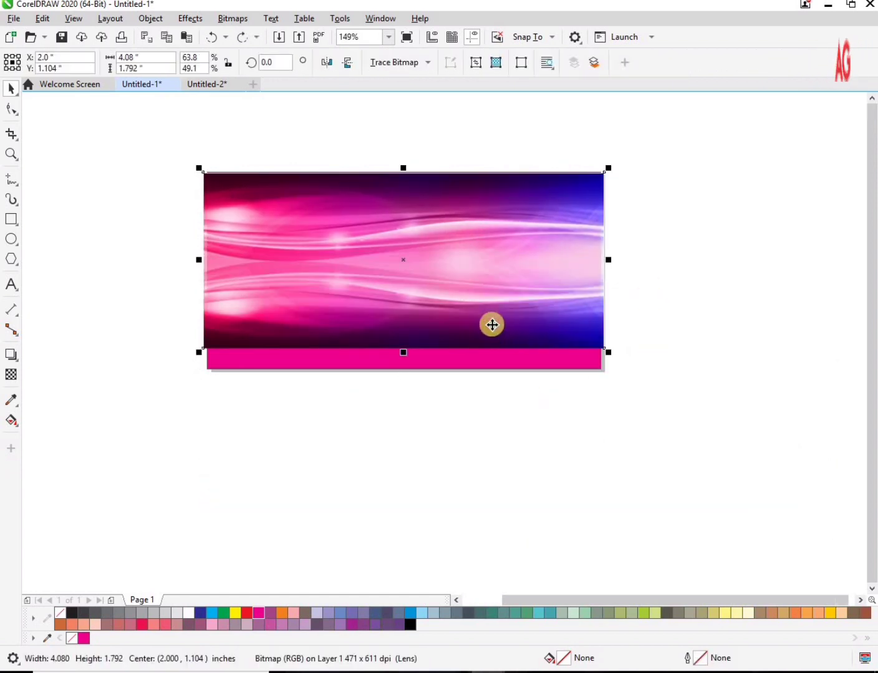
{"action": "left_click", "coordinate": [650, 223]}
{"action": "left_click", "coordinate": [461, 280]}
{"action": "left_click_drag", "start_coordinate": [460, 280], "coordinate": [461, 304]}
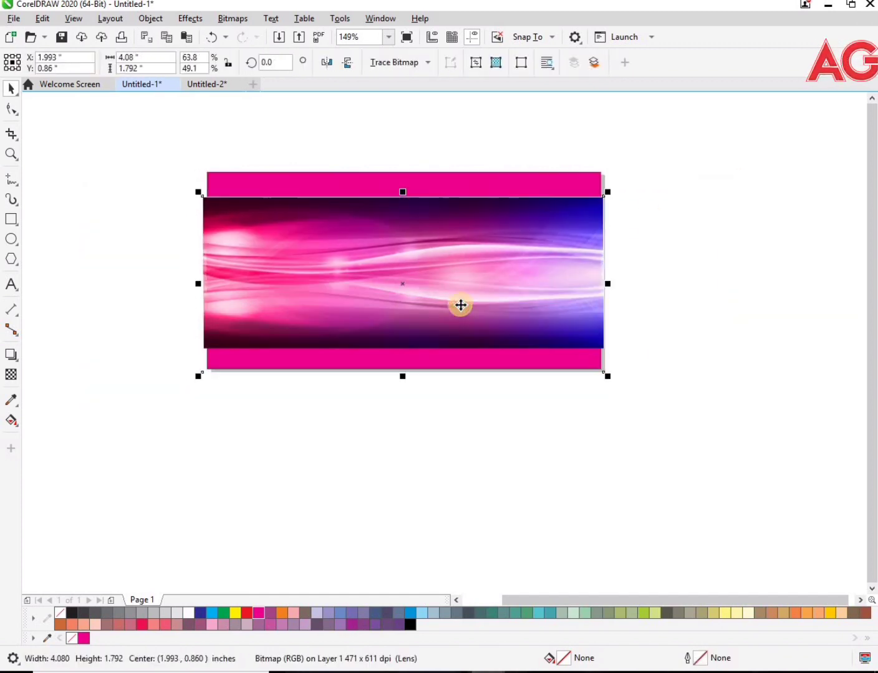
{"action": "key", "text": "ctrl+z"}
Move the mirrored wave image upward so it extends above the card's top edge
{"action": "key", "text": "Up"}
{"action": "key", "text": "Up"}
{"action": "key", "text": "Up"}
{"action": "key", "text": "Up"}
{"action": "left_click", "coordinate": [358, 343]}
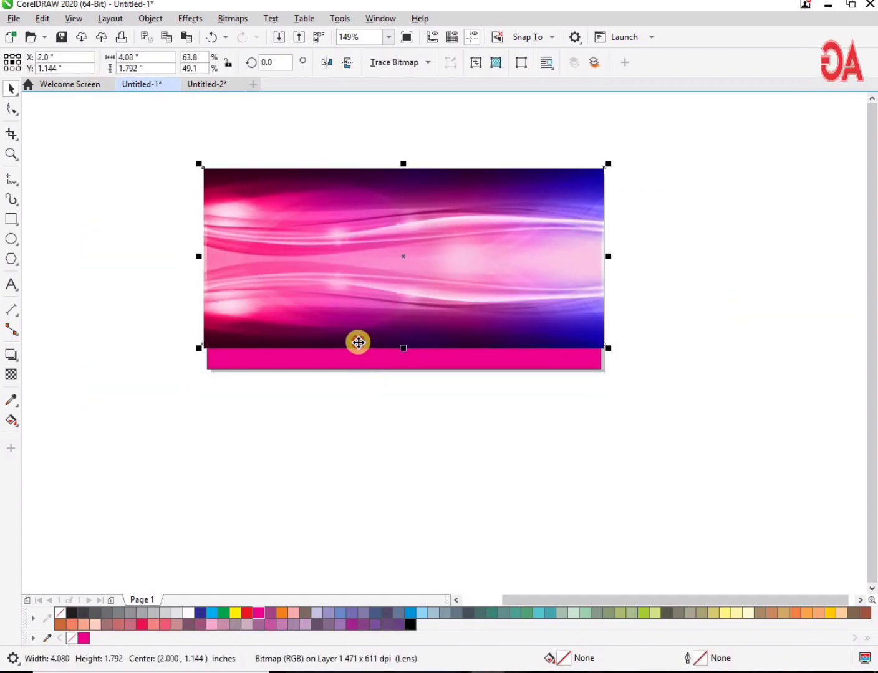
{"action": "left_click_drag", "start_coordinate": [184, 181], "coordinate": [779, 455]}
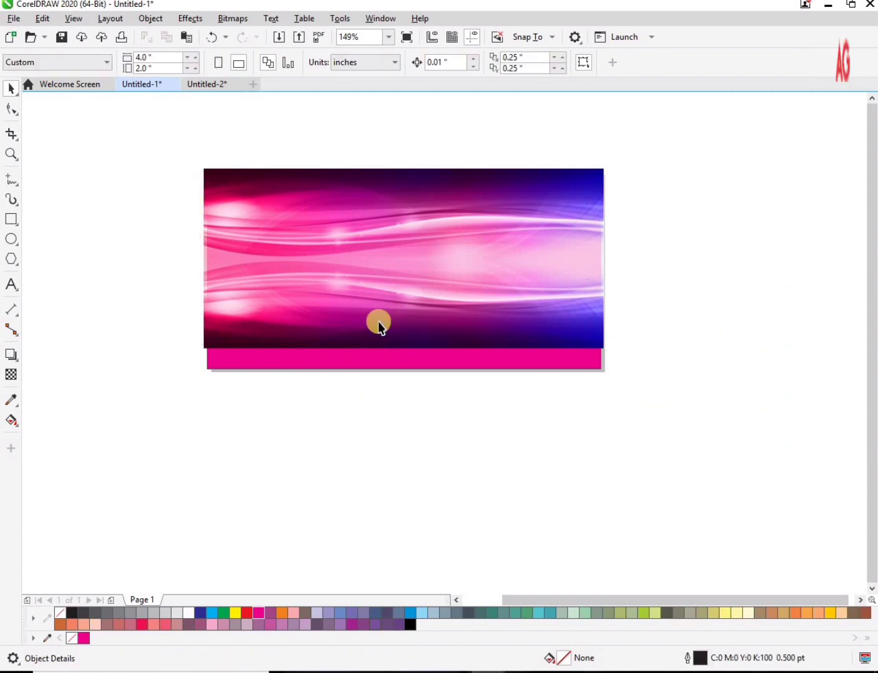
{"action": "left_click_drag", "start_coordinate": [390, 189], "coordinate": [401, 157]}
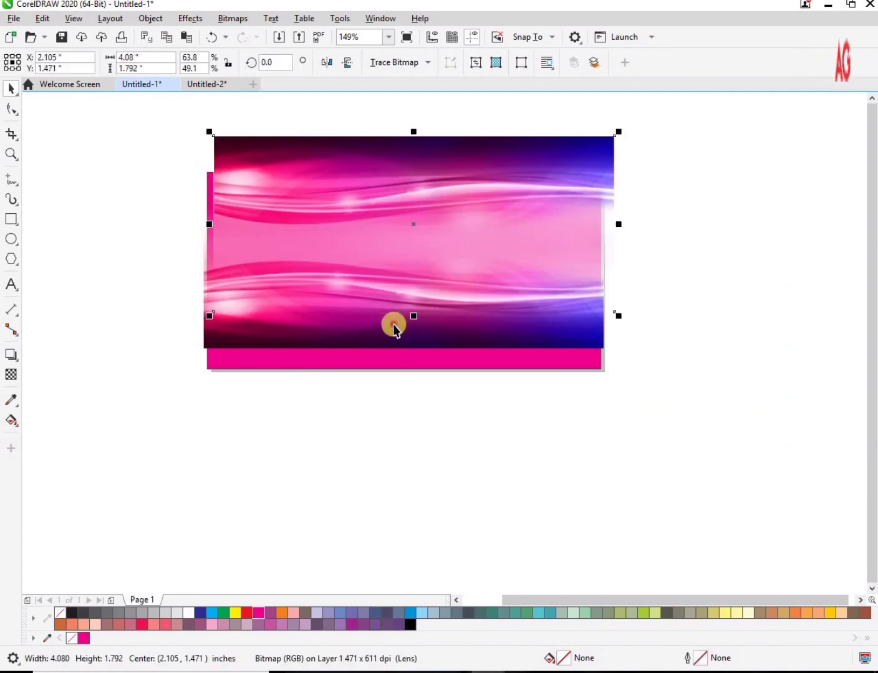
Align the original wave image with the magenta rectangle's bottom edge
{"action": "left_click", "coordinate": [393, 325]}
{"action": "left_click", "coordinate": [394, 363], "text": "shift"}
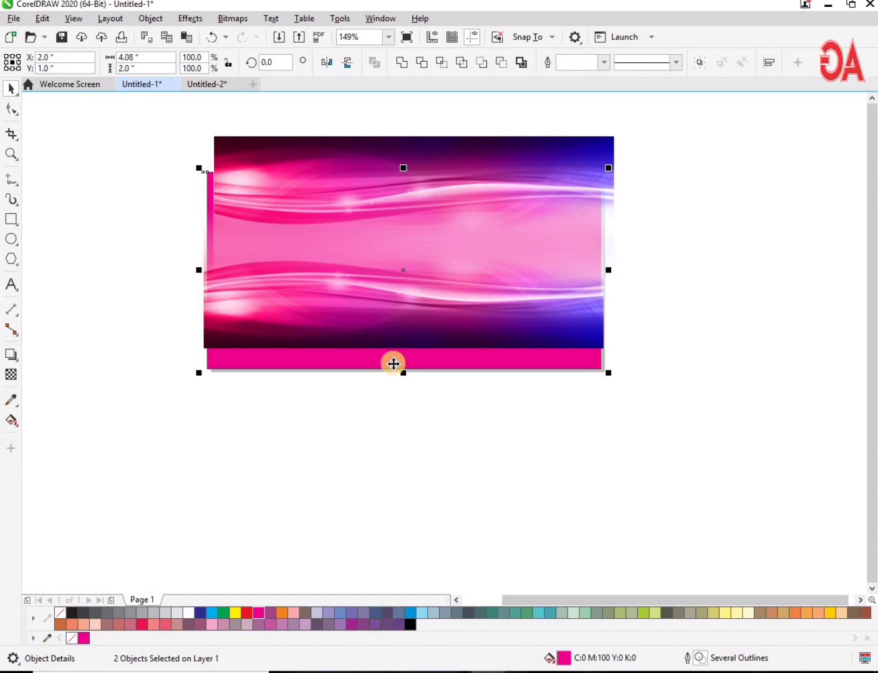
{"action": "key", "text": "b"}
Centre the mirrored upper wave image horizontally on the card so its sides line up with the lower image
{"action": "key", "text": "z"}
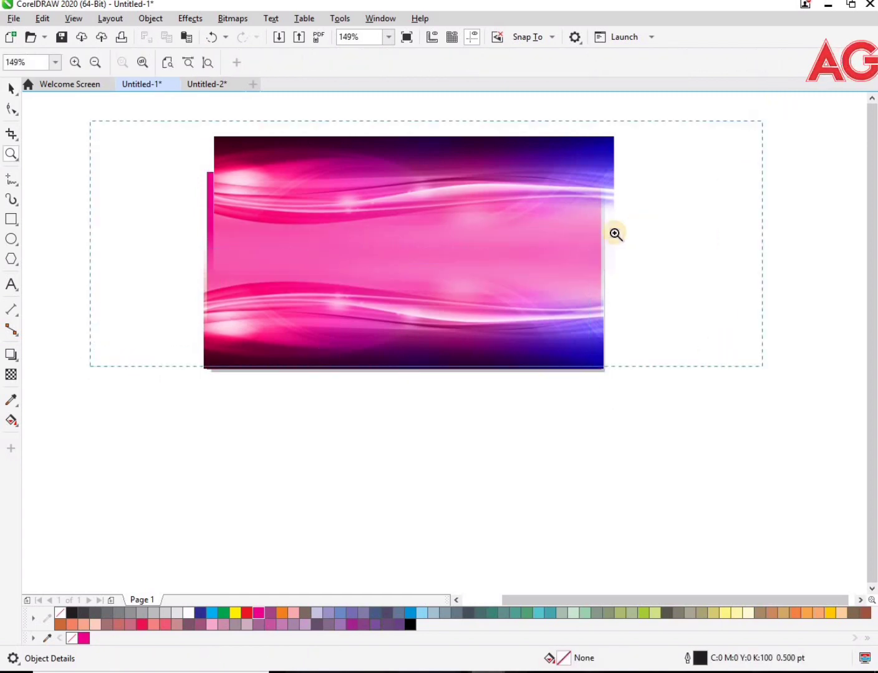
{"action": "left_click", "coordinate": [616, 234]}
{"action": "key", "text": "space"}
{"action": "left_click_drag", "start_coordinate": [645, 229], "coordinate": [635, 232]}
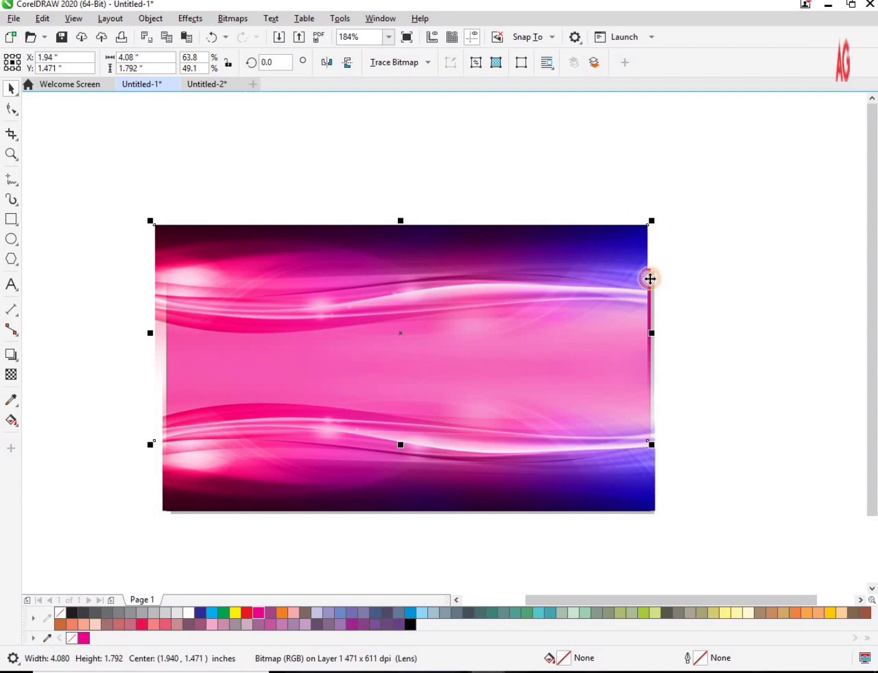
{"action": "left_click", "coordinate": [650, 279], "text": "shift"}
{"action": "key", "text": "c"}
{"action": "left_click", "coordinate": [709, 268]}
Nudge the mirrored wave image down to a vertical centre position of 1.291 inches
{"action": "left_click", "coordinate": [617, 256]}
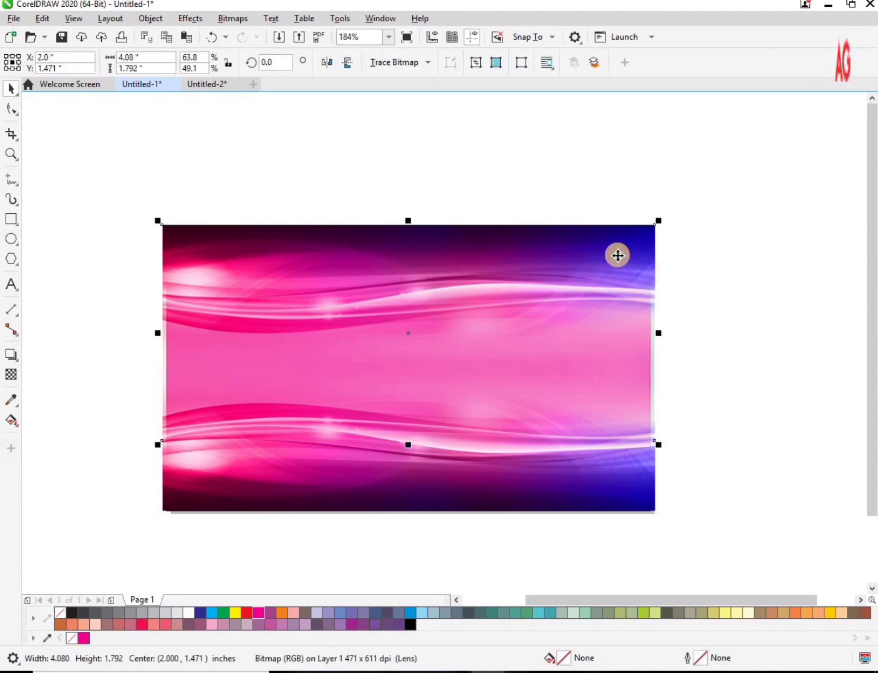
{"action": "key", "text": "Down"}
{"action": "key", "text": "Down"}
{"action": "key", "text": "Down"}
{"action": "key", "text": "Down"}
{"action": "key", "text": "Down"}
{"action": "key", "text": "Down"}
{"action": "key", "text": "Down"}
{"action": "key", "text": "Down"}
{"action": "key", "text": "Down"}
{"action": "key", "text": "Down"}
{"action": "key", "text": "Down"}
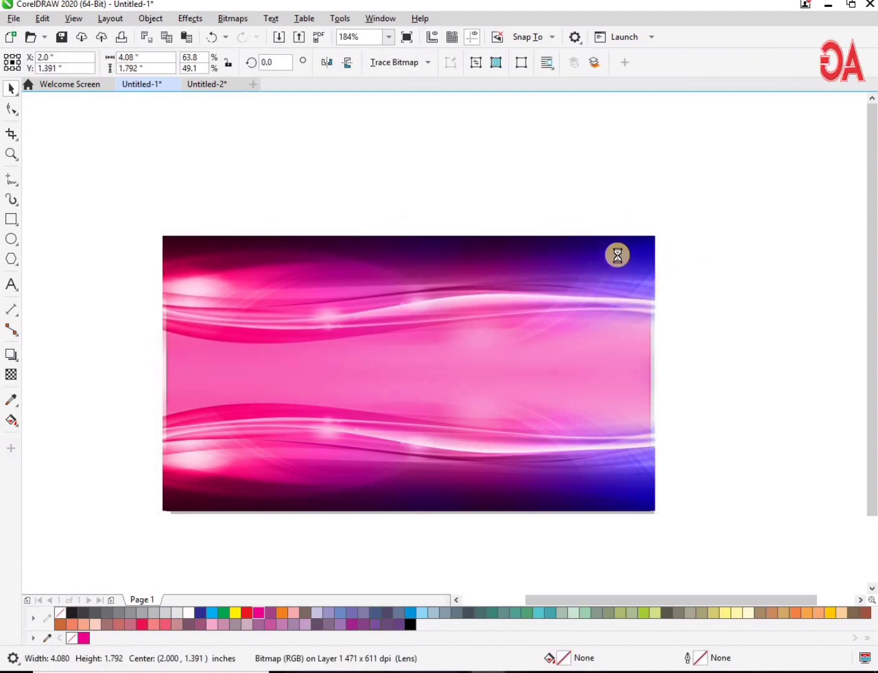
{"action": "key", "text": "Down"}
{"action": "key", "text": "Down"}
{"action": "key", "text": "Down"}
{"action": "key", "text": "Down"}
{"action": "key", "text": "Down"}
{"action": "key", "text": "Down"}
{"action": "key", "text": "Down"}
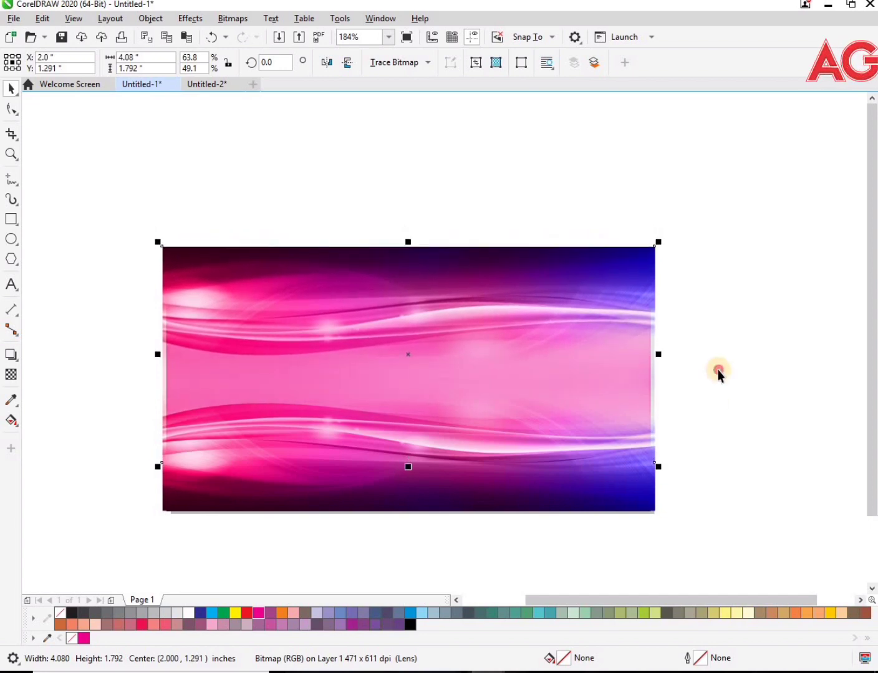
{"action": "left_click", "coordinate": [718, 372]}
Group the two wave images and move the group up and to the right, partly off the magenta rectangle
{"action": "left_click", "coordinate": [645, 491]}
{"action": "left_click", "coordinate": [643, 499], "text": "shift"}
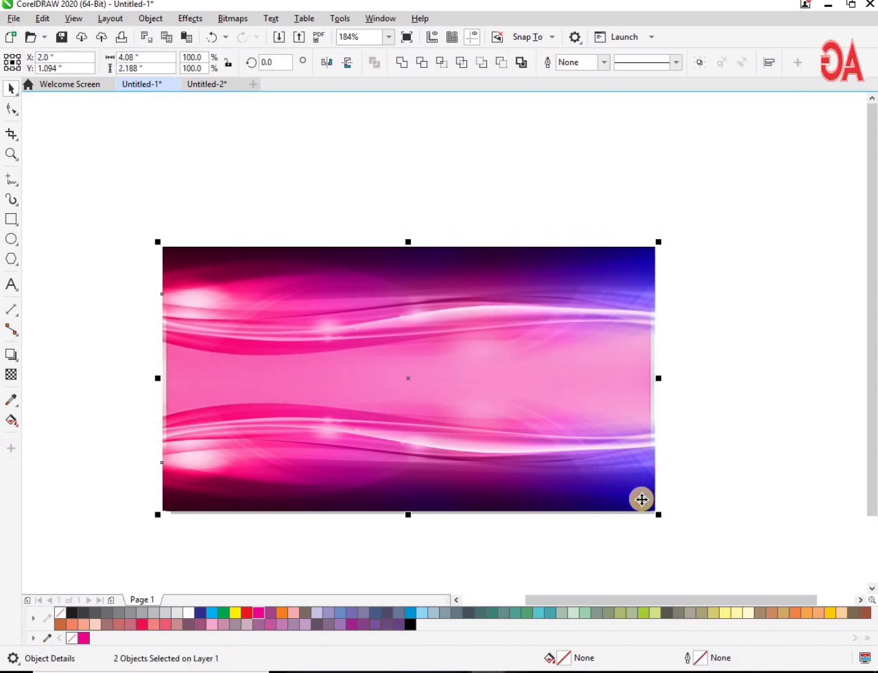
{"action": "key", "text": "ctrl+g"}
{"action": "left_click_drag", "start_coordinate": [540, 294], "coordinate": [721, 181]}
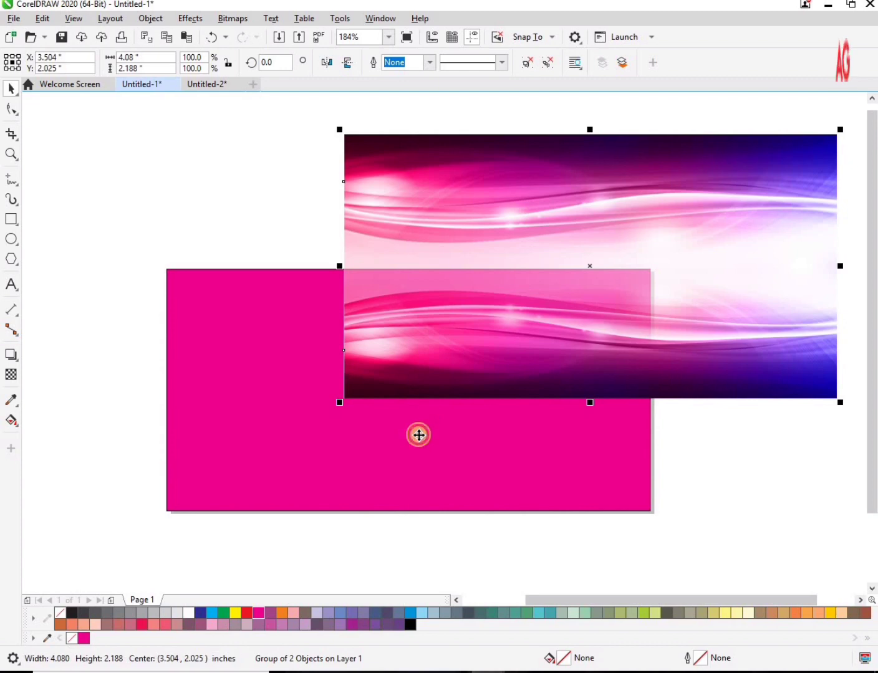
Centre the wave image group horizontally and vertically on the magenta rectangle
{"action": "left_click", "coordinate": [419, 435], "text": "shift"}
{"action": "key", "text": "c"}
{"action": "key", "text": "e"}
{"action": "left_click", "coordinate": [711, 384]}
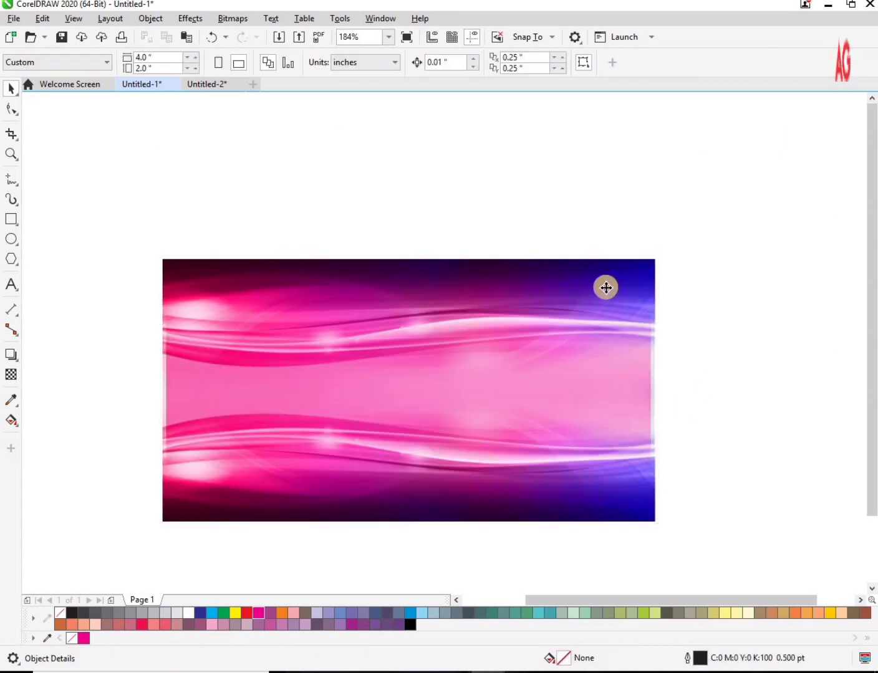
Send the wave image group behind the magenta rectangle and PowerClip it inside the rectangle
{"action": "left_click", "coordinate": [606, 287]}
{"action": "key", "text": "shift+Page_Down"}
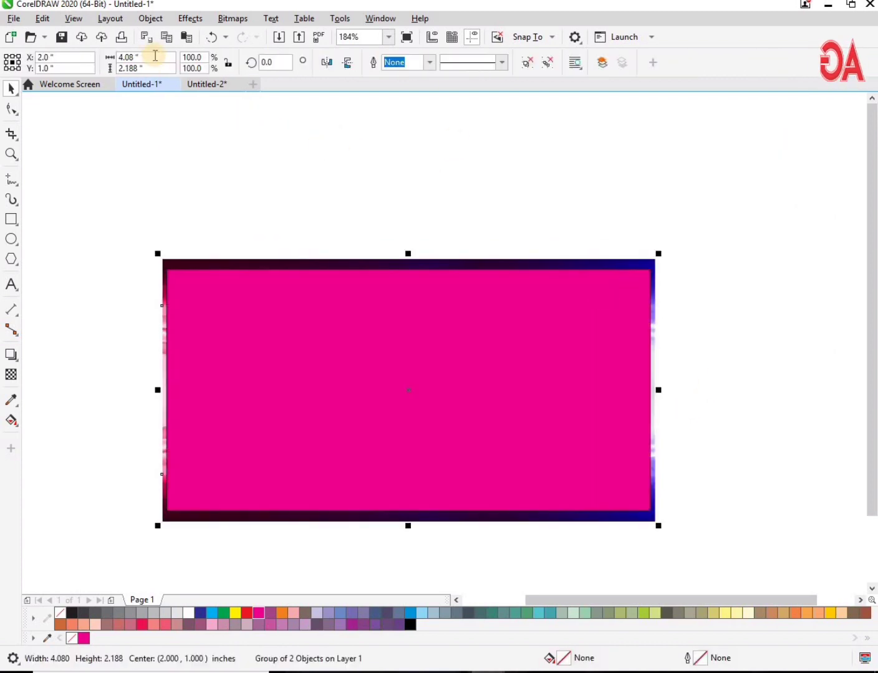
{"action": "left_click", "coordinate": [189, 19]}
{"action": "mouse_move", "coordinate": [152, 17]}
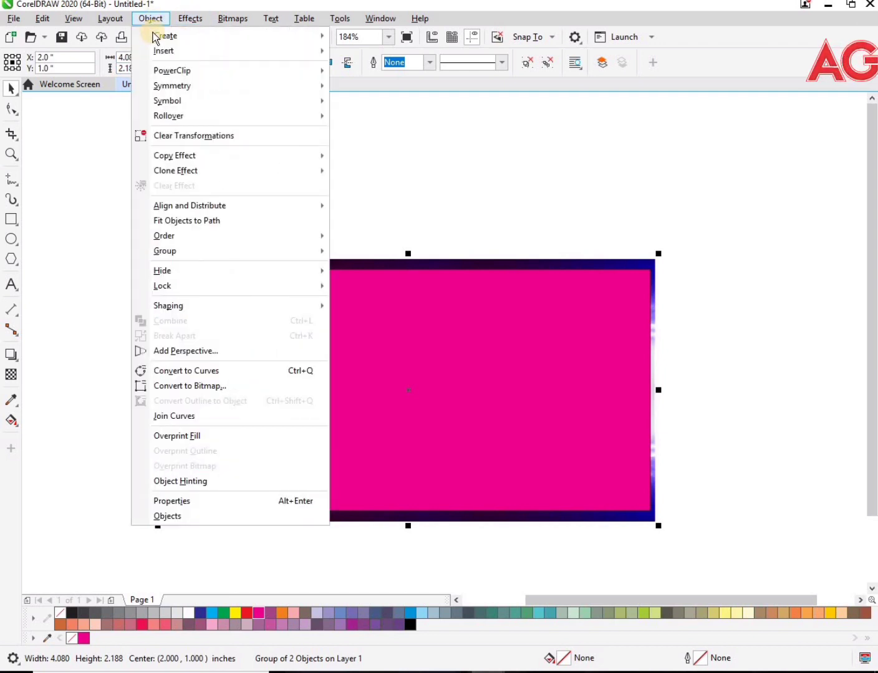
{"action": "mouse_move", "coordinate": [237, 71]}
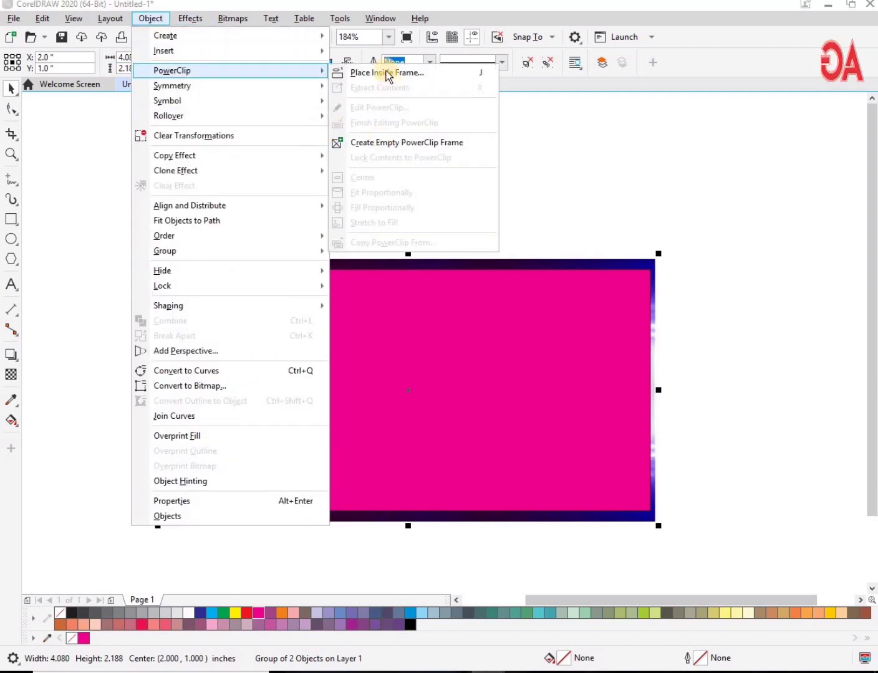
{"action": "left_click", "coordinate": [388, 81]}
{"action": "left_click", "coordinate": [400, 392]}
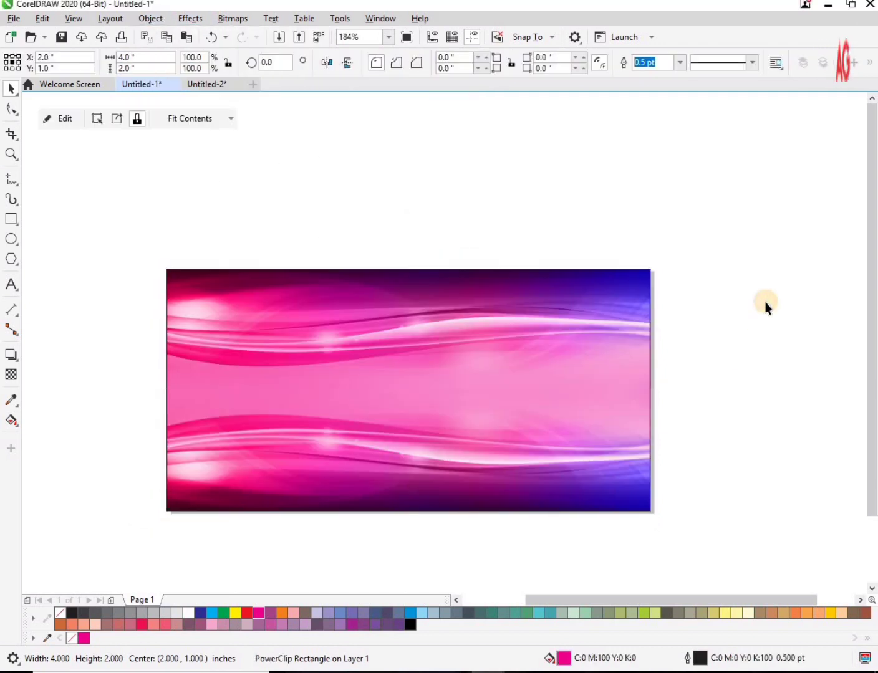
{"action": "left_click", "coordinate": [765, 302]}
Open the PowerClip contents for editing and mirror the upper wave image horizontally
{"action": "scroll", "coordinate": [765, 303], "scroll_direction": "down", "scroll_amount": 2}
{"action": "key", "text": "z"}
{"action": "left_click_drag", "start_coordinate": [341, 204], "coordinate": [756, 439]}
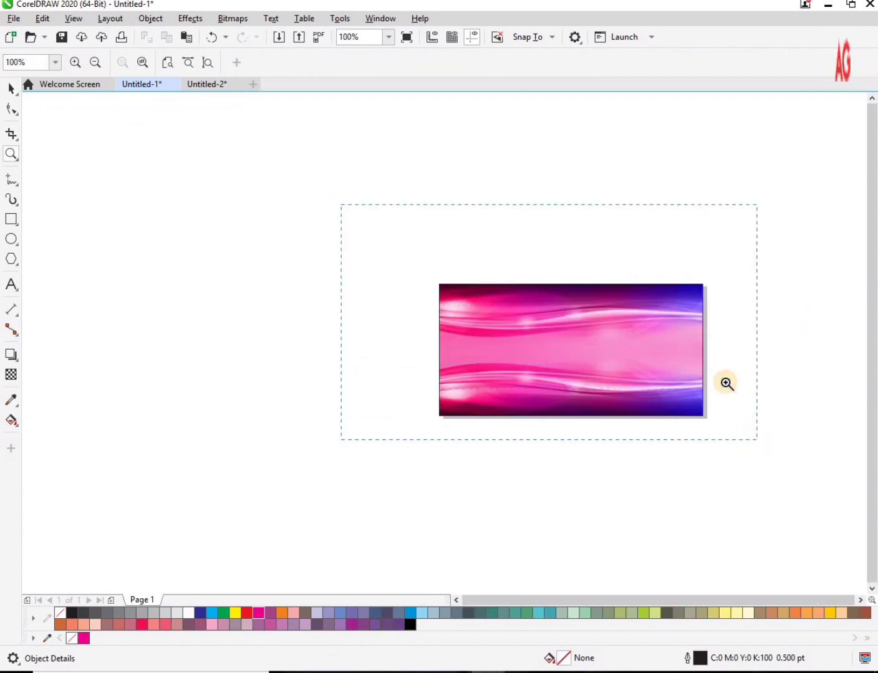
{"action": "key", "text": "space"}
{"action": "double_click", "coordinate": [448, 306]}
{"action": "left_click", "coordinate": [449, 307]}
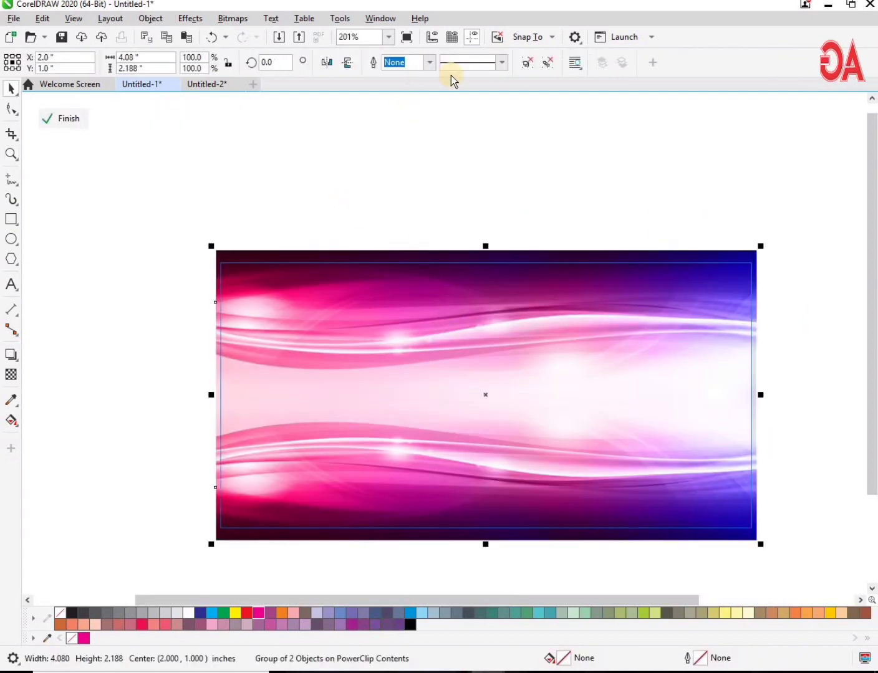
{"action": "left_click", "coordinate": [610, 117]}
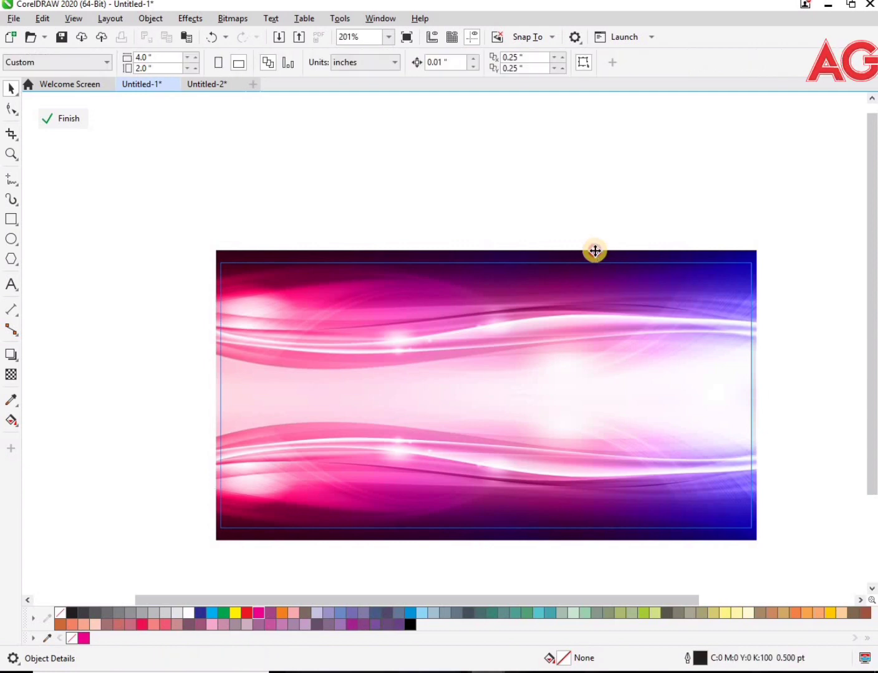
{"action": "left_click", "coordinate": [594, 251]}
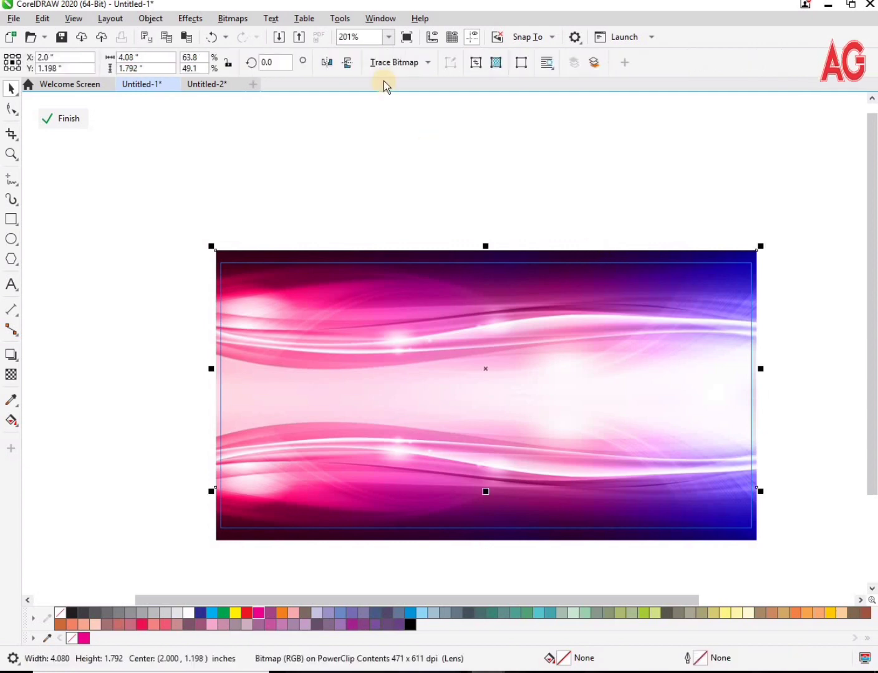
{"action": "left_click", "coordinate": [327, 63]}
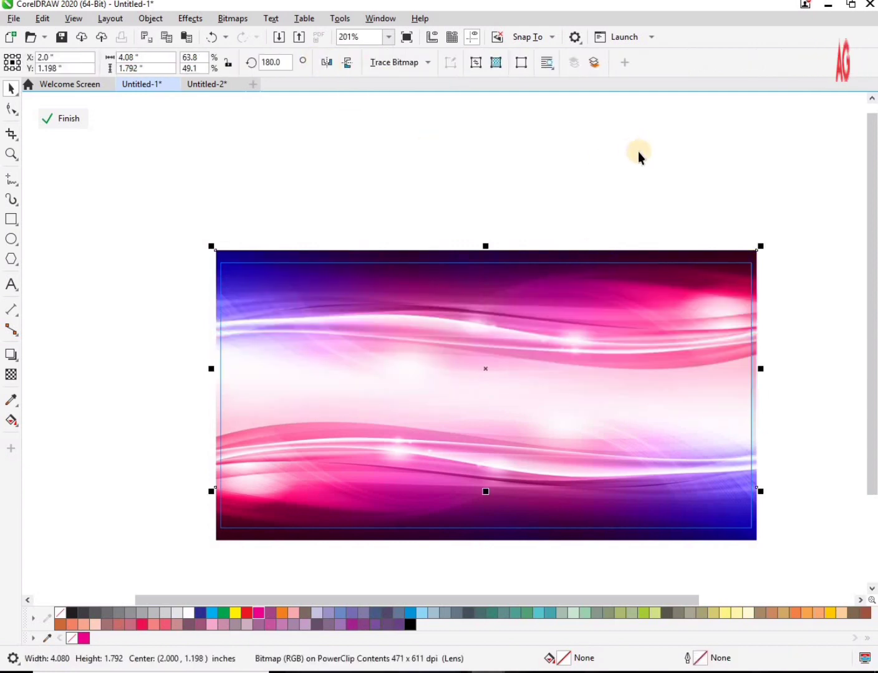
Nudge the upper wave image down and the lower one up in 0.01 inch increments, and finish editing the PowerClip
{"action": "left_click_drag", "start_coordinate": [598, 381], "coordinate": [598, 383]}
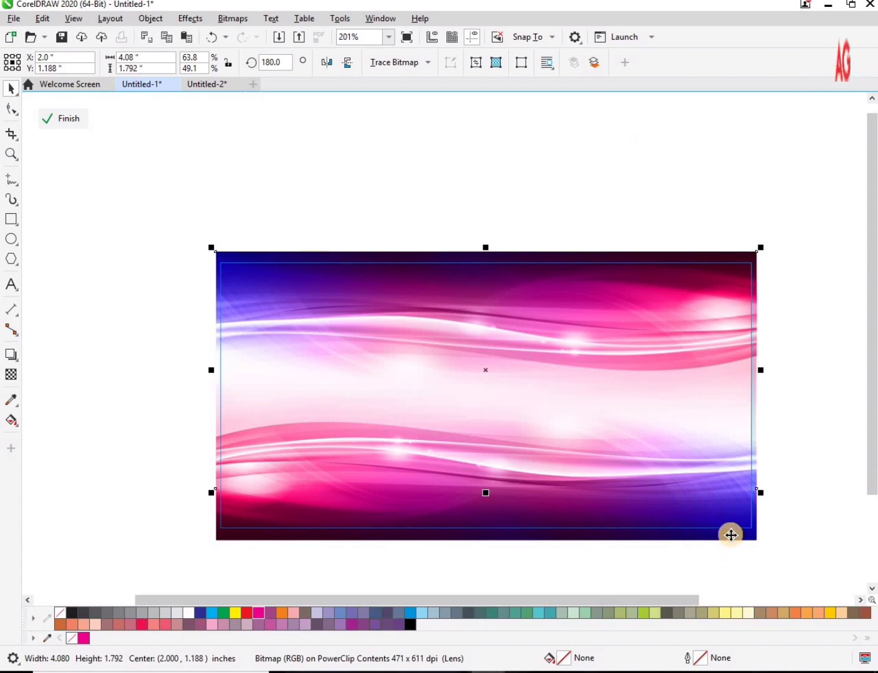
{"action": "left_click", "coordinate": [730, 535]}
{"action": "left_click", "coordinate": [679, 518]}
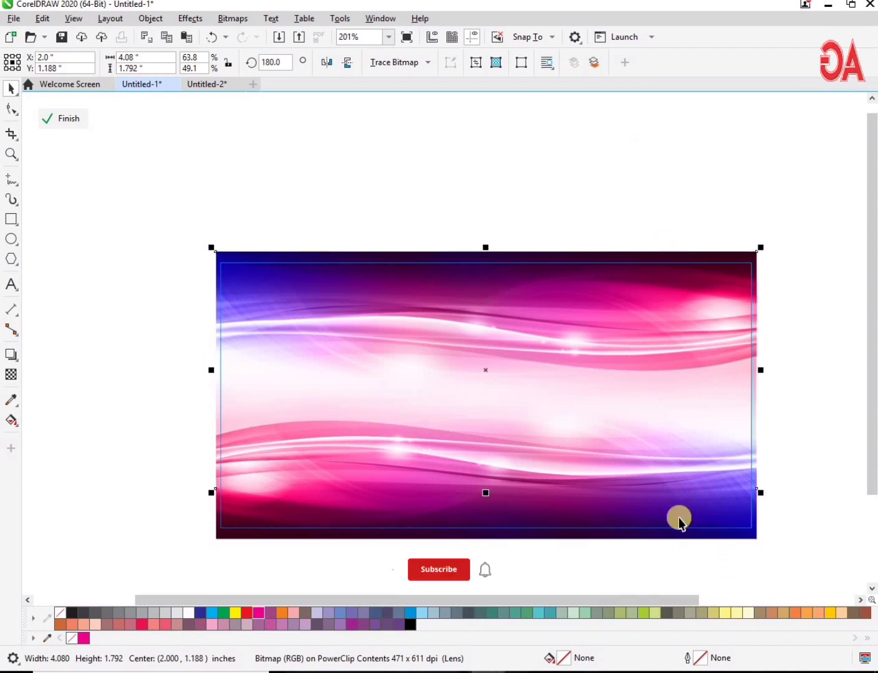
{"action": "left_click", "coordinate": [713, 536]}
{"action": "key", "text": "Up"}
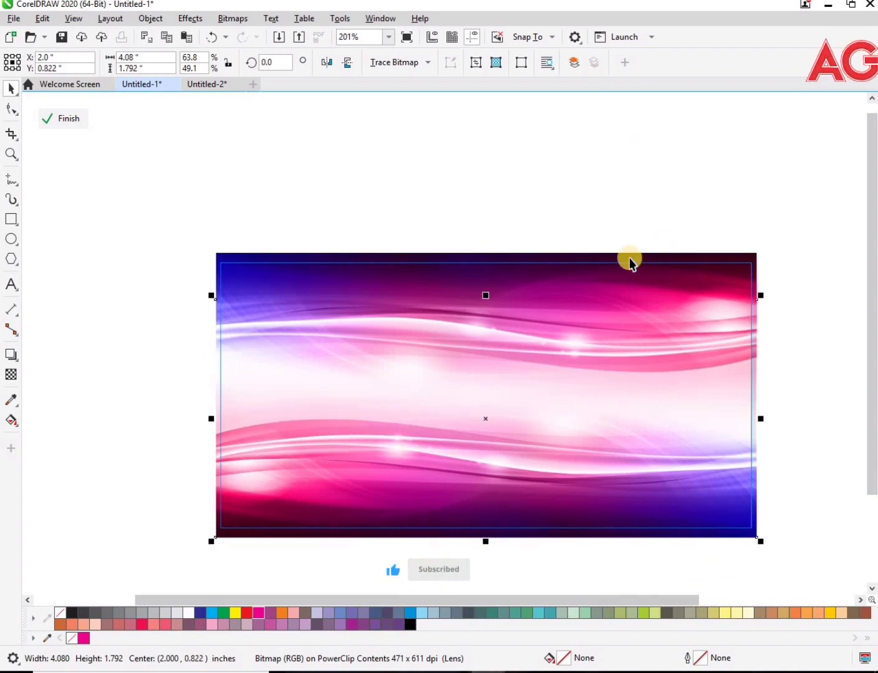
{"action": "left_click", "coordinate": [629, 257]}
{"action": "left_click_drag", "start_coordinate": [629, 276], "coordinate": [629, 278]}
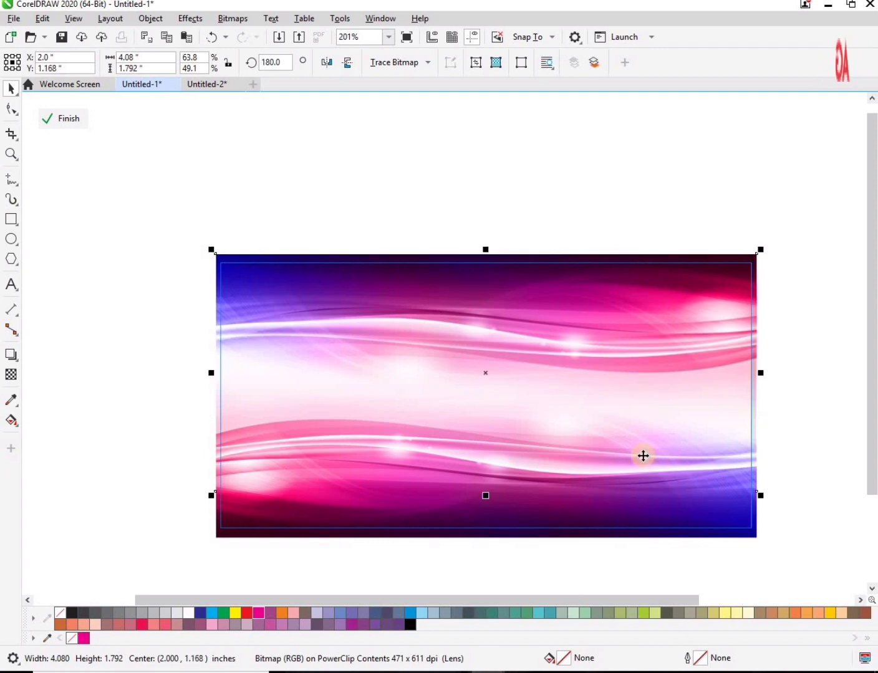
{"action": "left_click", "coordinate": [709, 534]}
{"action": "key", "text": "Up"}
{"action": "key", "text": "Up"}
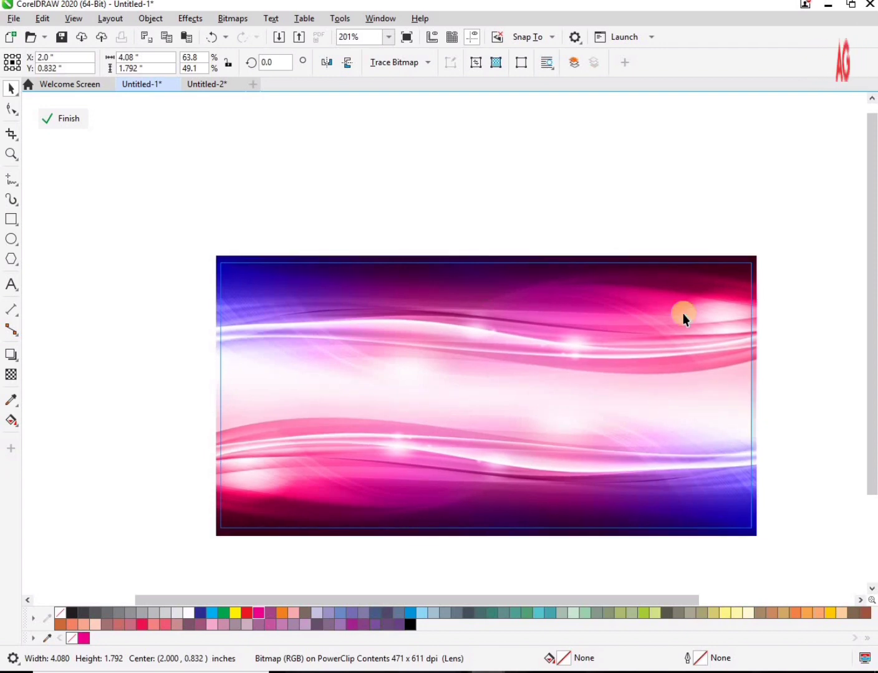
{"action": "left_click", "coordinate": [666, 257]}
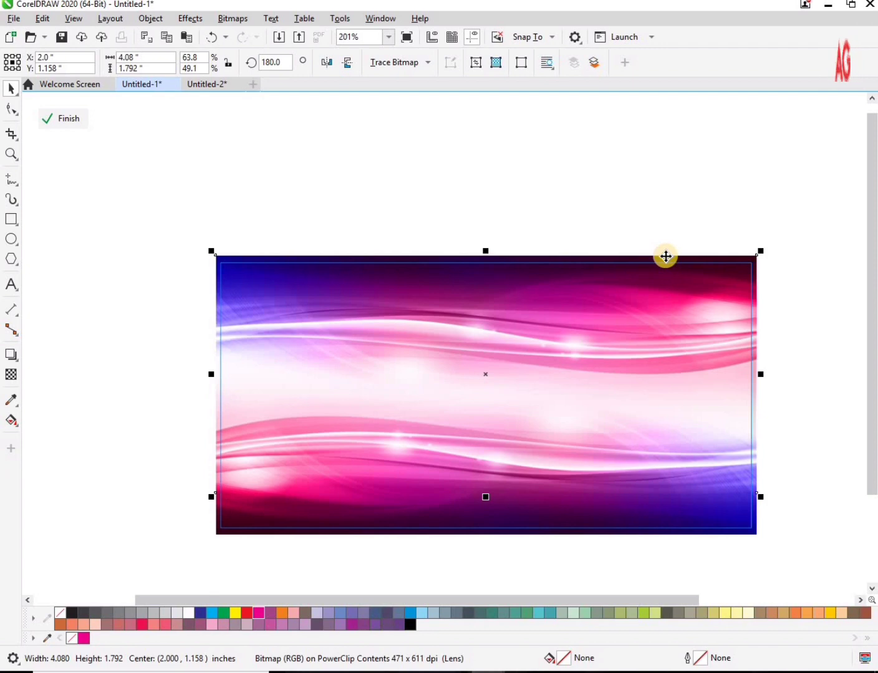
{"action": "left_click_drag", "start_coordinate": [666, 256], "coordinate": [666, 257]}
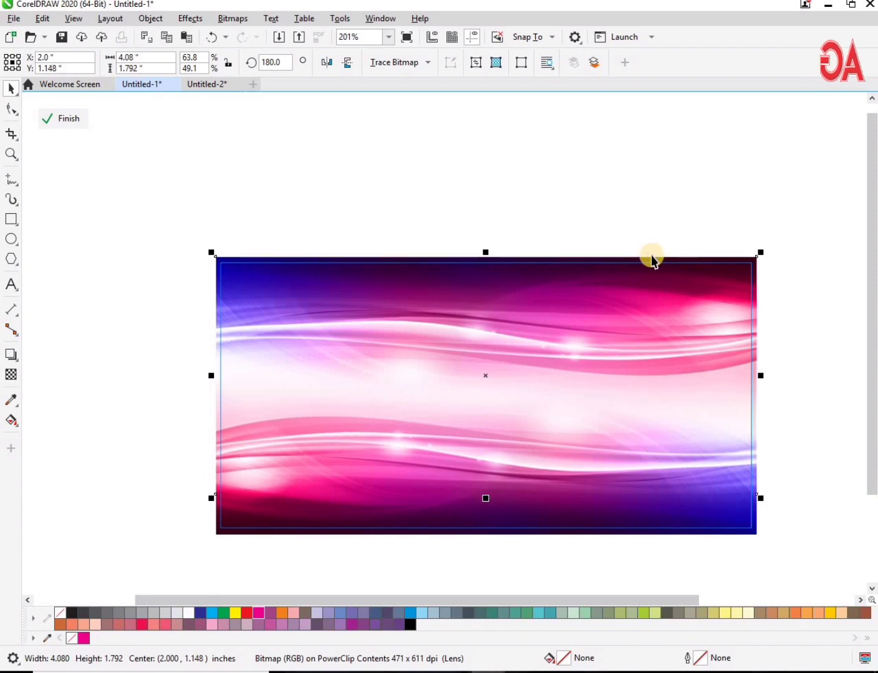
{"action": "left_click", "coordinate": [578, 194], "text": "ctrl"}
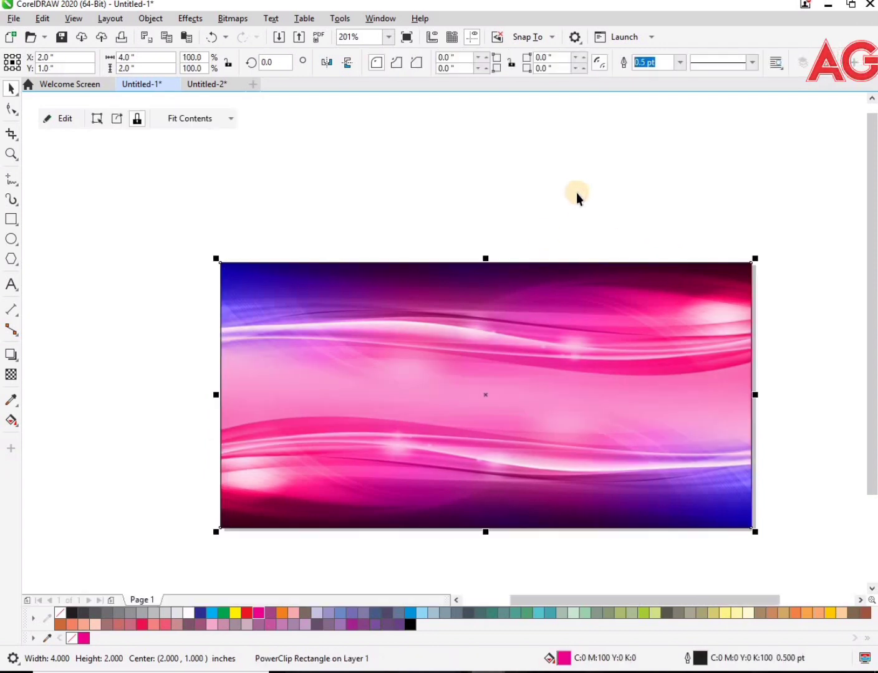
Draw a rectangle about 3.83 by 0.93 inches across the lower half of the card, starting at its left edge
{"action": "scroll", "coordinate": [576, 193], "scroll_direction": "down", "scroll_amount": 1}
{"action": "key", "text": "F2"}
{"action": "left_click_drag", "start_coordinate": [292, 378], "coordinate": [680, 242]}
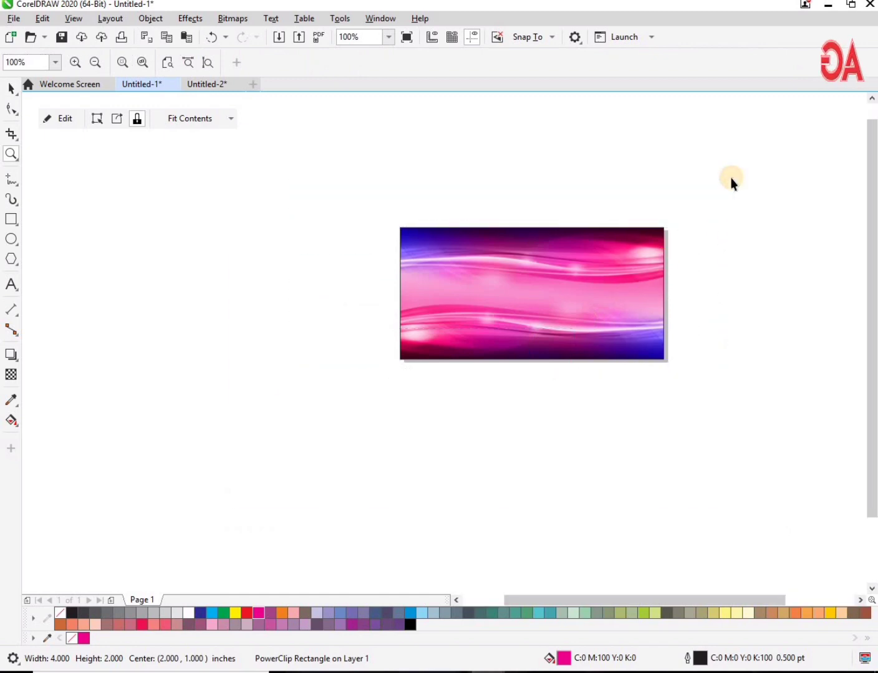
{"action": "key", "text": "shift+F2"}
{"action": "left_click", "coordinate": [12, 221]}
{"action": "key", "text": "F4"}
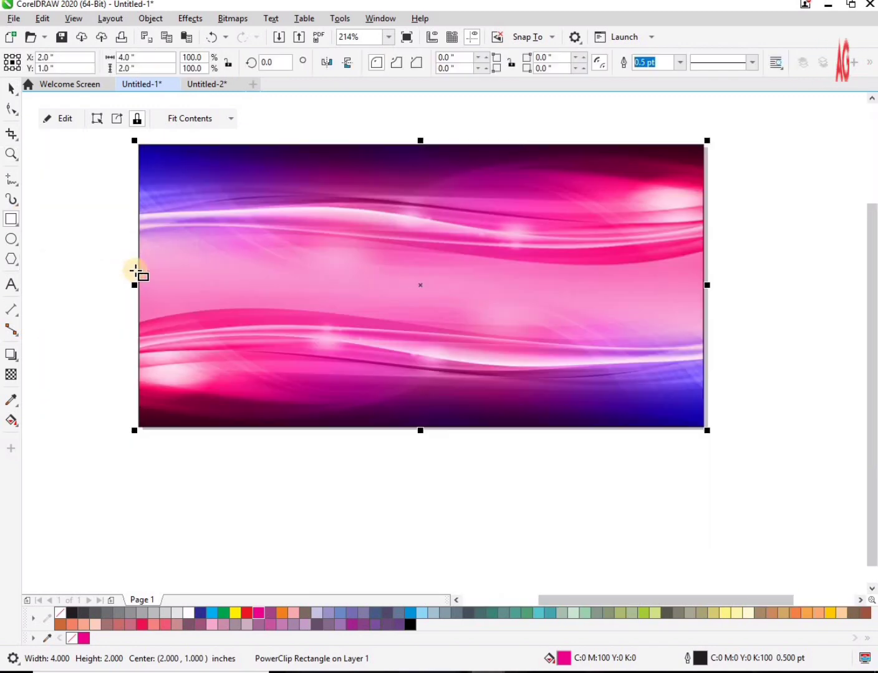
{"action": "mouse_move", "coordinate": [138, 271]}
{"action": "left_mouse_down"}
{"action": "mouse_move", "coordinate": [582, 337]}
{"action": "mouse_move", "coordinate": [666, 378]}
{"action": "mouse_move", "coordinate": [680, 402]}
{"action": "left_mouse_up"}
{"action": "key", "text": "space"}
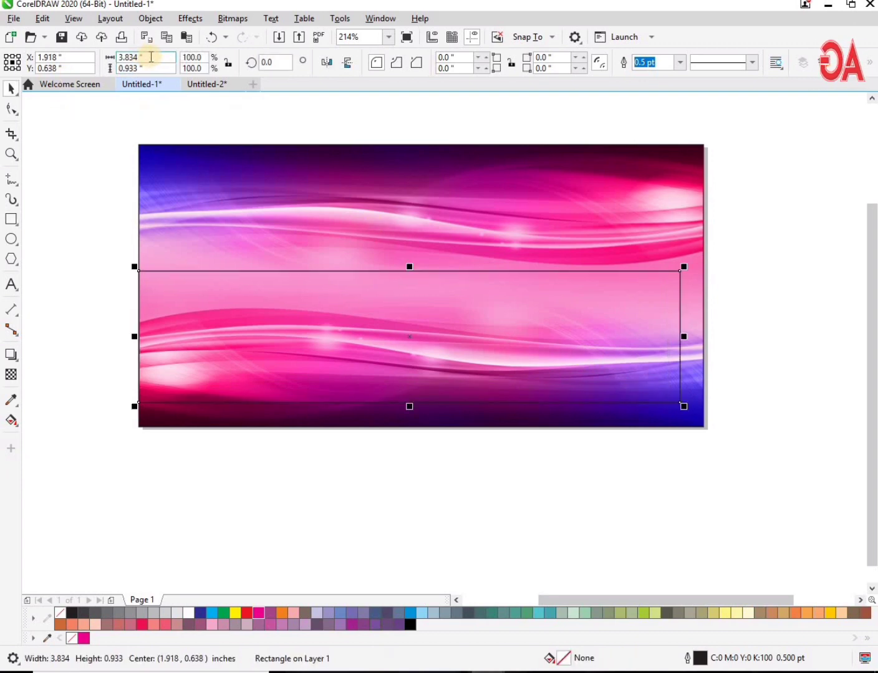
Set the new rectangle's size to 4 inches wide and 1 inch high
{"action": "type", "text": "1"}
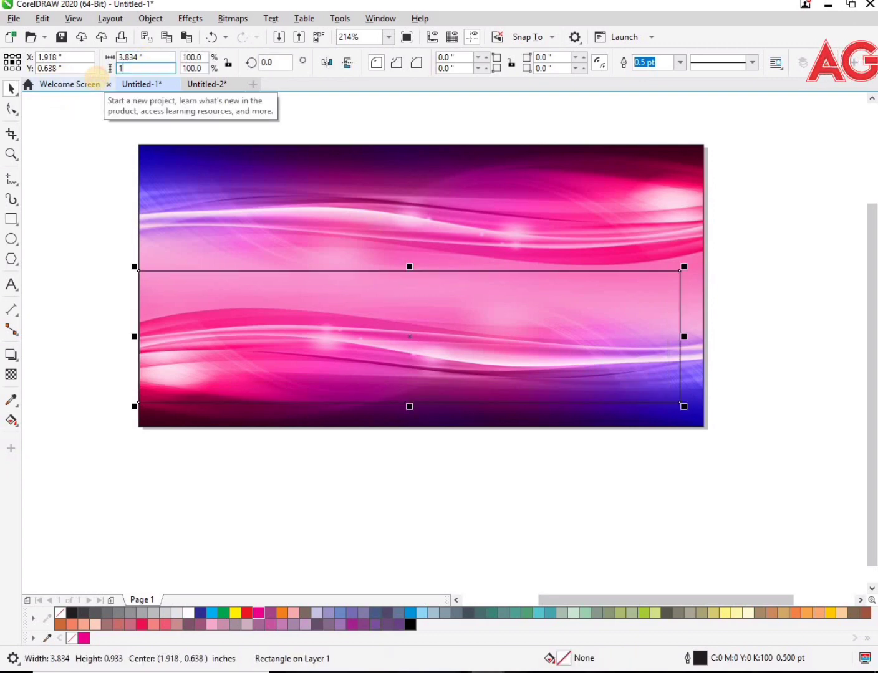
{"action": "left_click", "coordinate": [146, 56]}
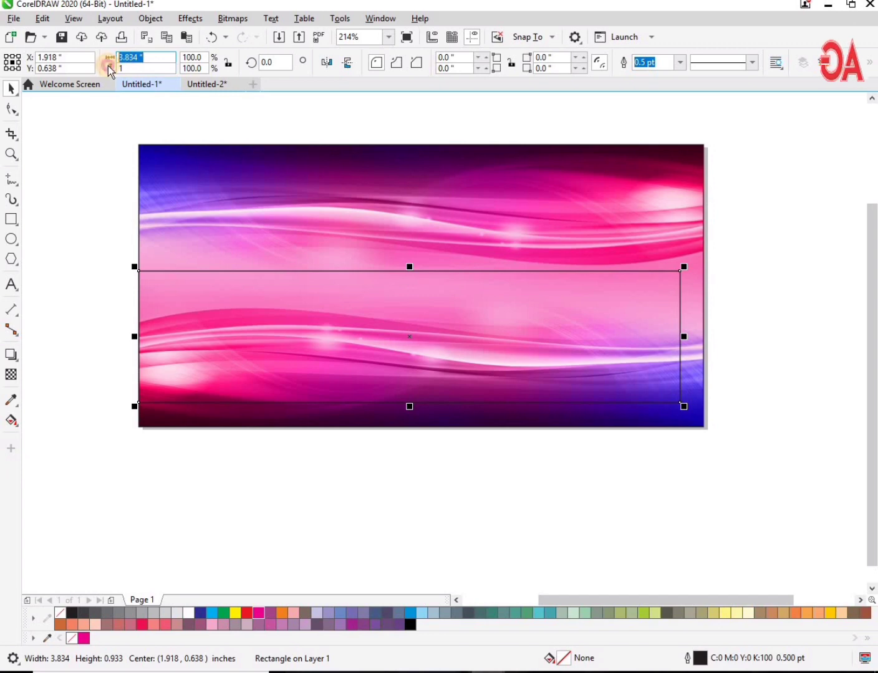
{"action": "type", "text": "4"}
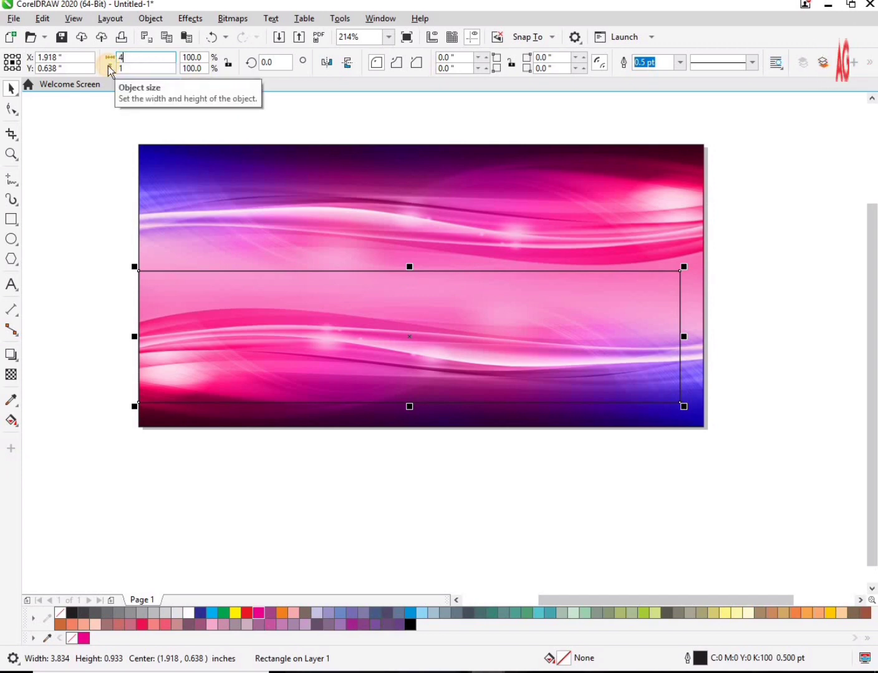
{"action": "key", "text": "Return"}
Align the new rectangle with the card's bottom edge and centre it horizontally so it covers the lower half
{"action": "left_click", "coordinate": [527, 236], "text": "shift"}
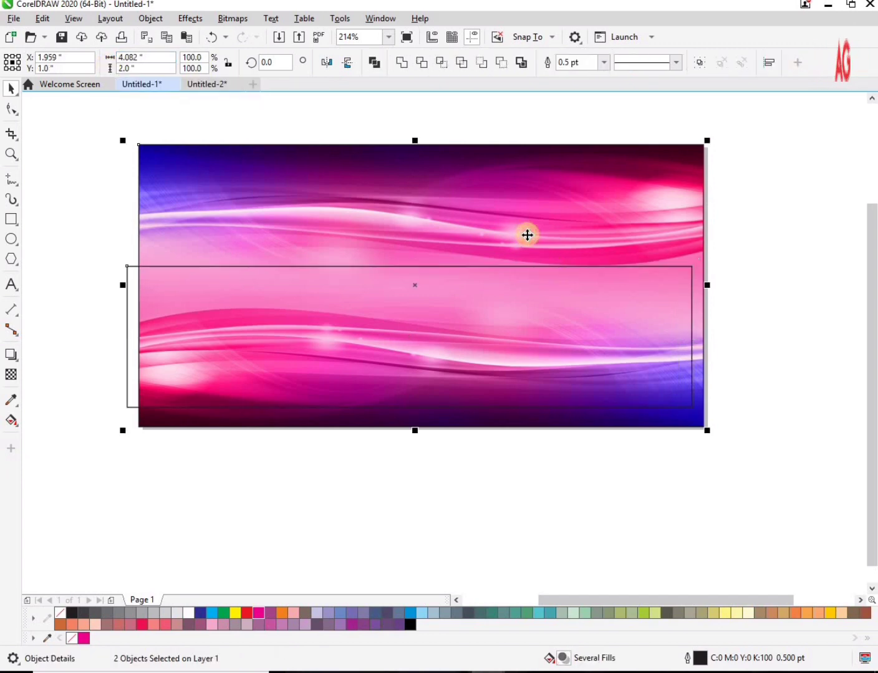
{"action": "key", "text": "e"}
{"action": "key", "text": "c"}
{"action": "left_click", "coordinate": [757, 282]}
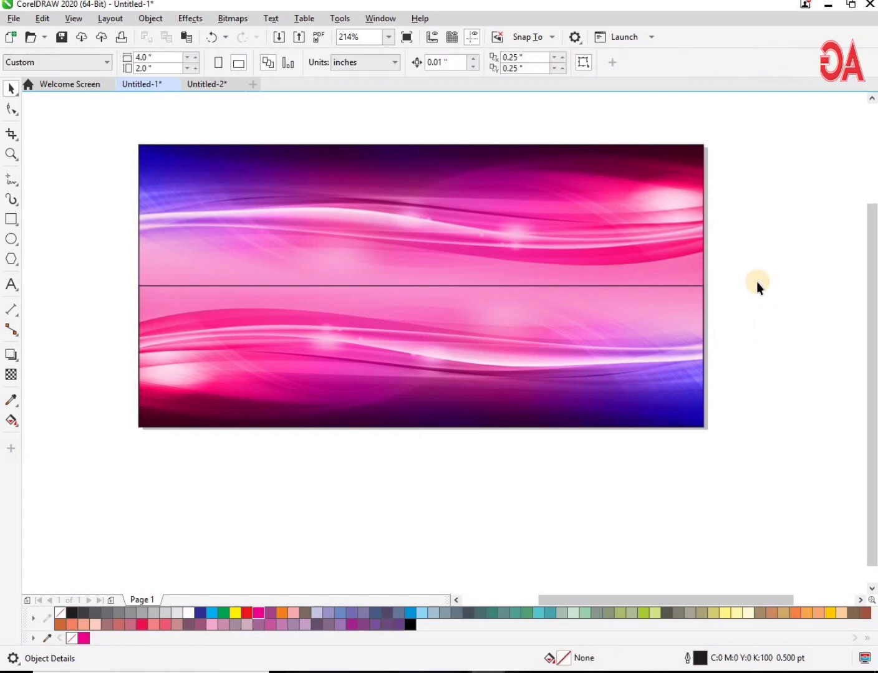
{"action": "scroll", "coordinate": [757, 282], "scroll_direction": "down", "scroll_amount": 1}
{"action": "key", "text": "z"}
{"action": "left_click_drag", "start_coordinate": [340, 372], "coordinate": [819, 168]}
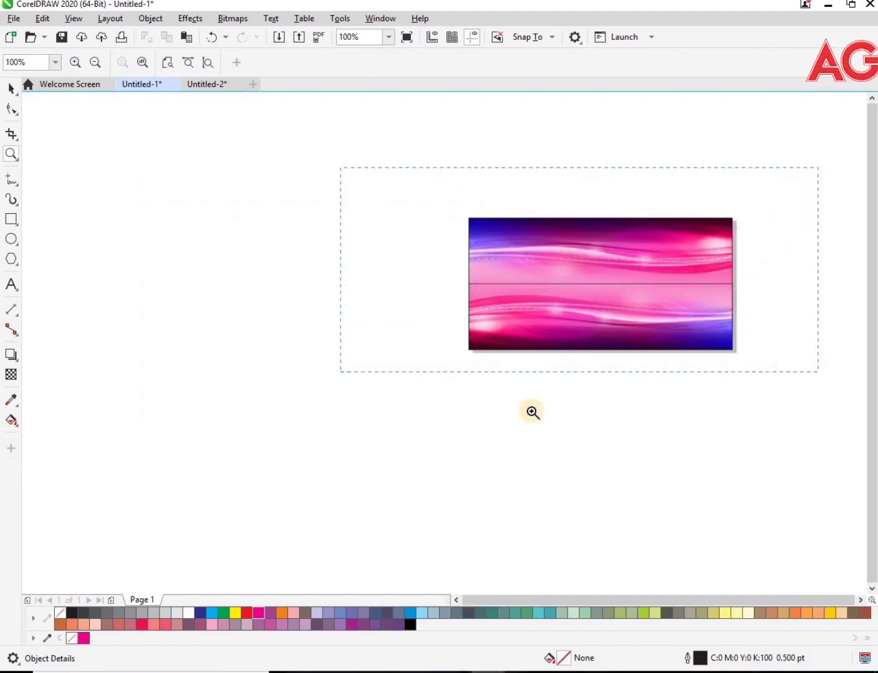
Round all four corners of the rectangle over the card's lower half to a radius of about 0.266 inches
{"action": "key", "text": "space"}
{"action": "left_click", "coordinate": [531, 423]}
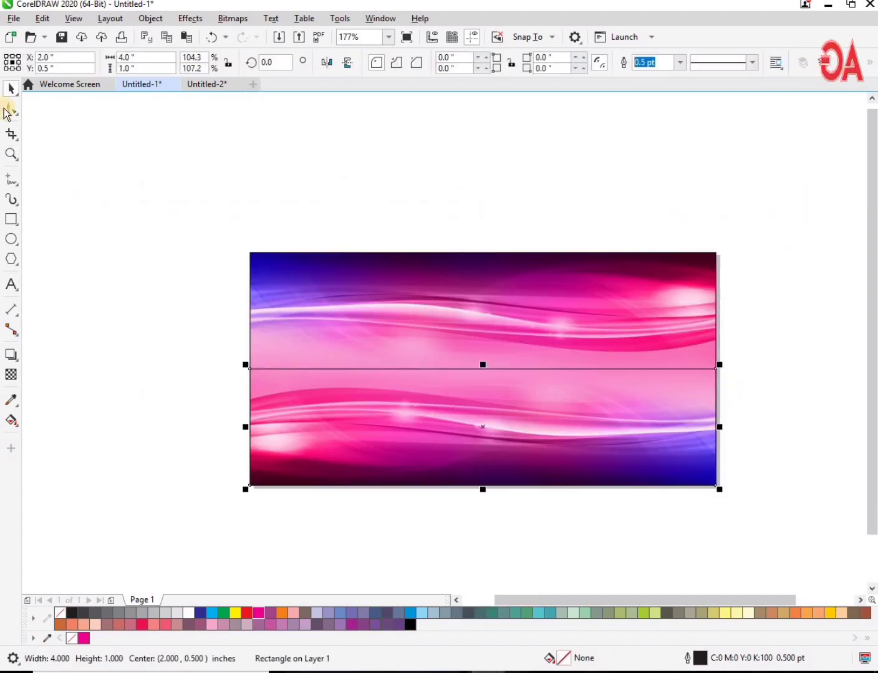
{"action": "left_click_drag", "start_coordinate": [250, 369], "coordinate": [268, 392]}
{"action": "key", "text": "z"}
{"action": "left_click_drag", "start_coordinate": [164, 309], "coordinate": [786, 583]}
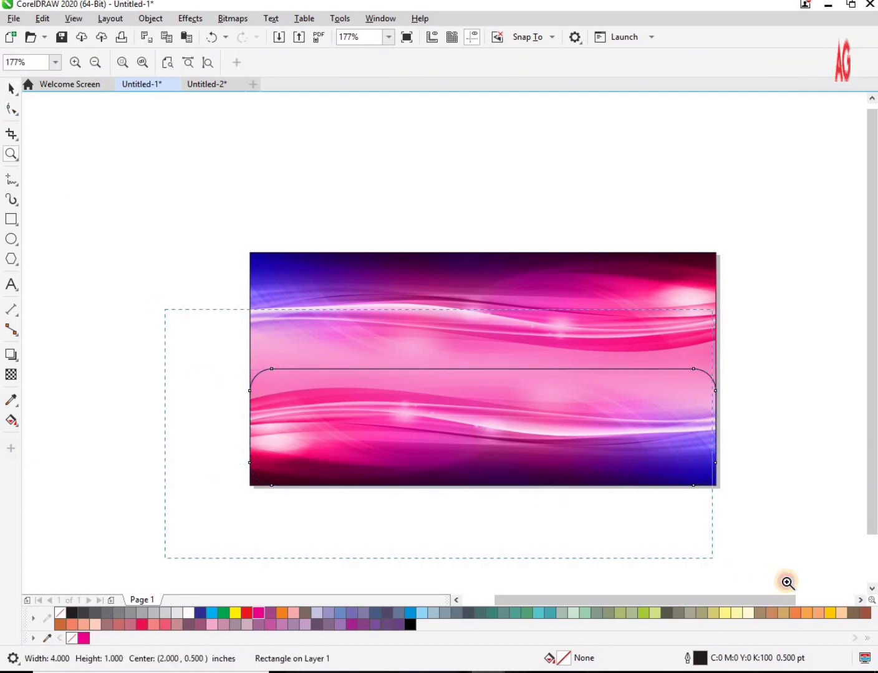
{"action": "key", "text": "space"}
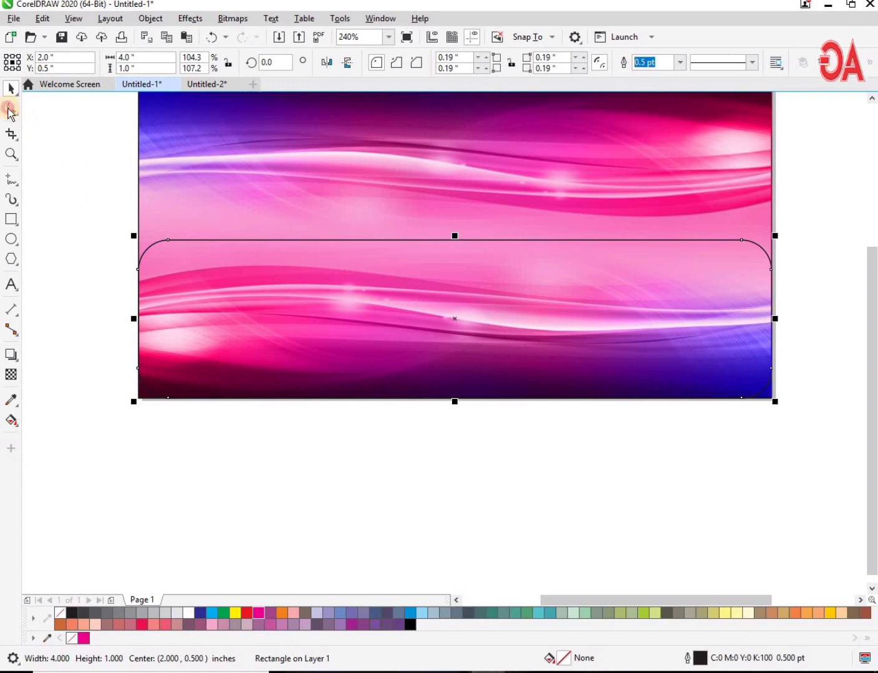
{"action": "left_click", "coordinate": [10, 109]}
{"action": "left_click_drag", "start_coordinate": [139, 270], "coordinate": [142, 283]}
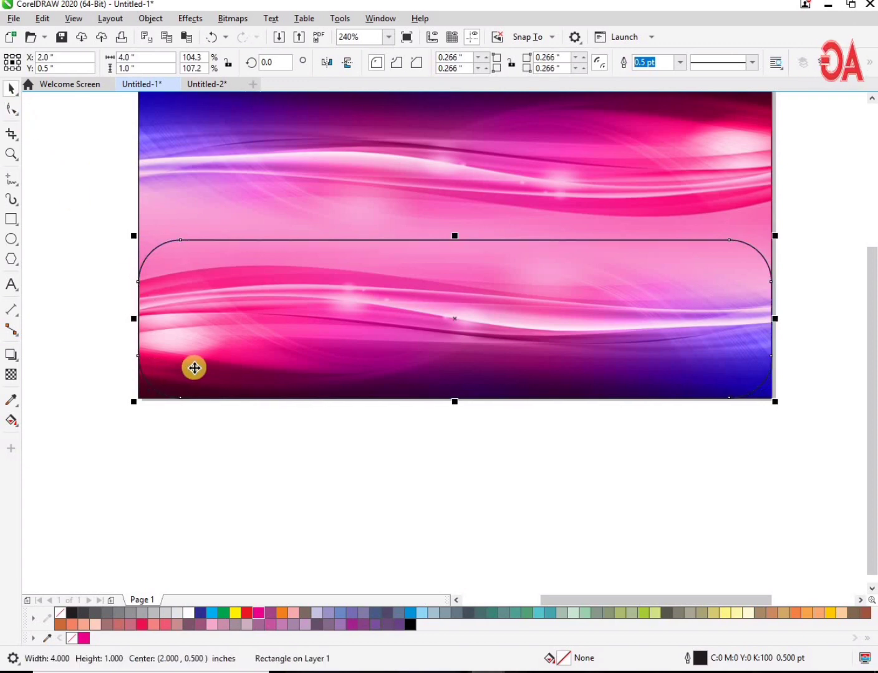
Convert the rounded rectangle to curves and extend its four bottom nodes about 0.303 inches straight down
{"action": "key", "text": "ctrl+q"}
{"action": "left_click_drag", "start_coordinate": [768, 476], "coordinate": [860, 489]}
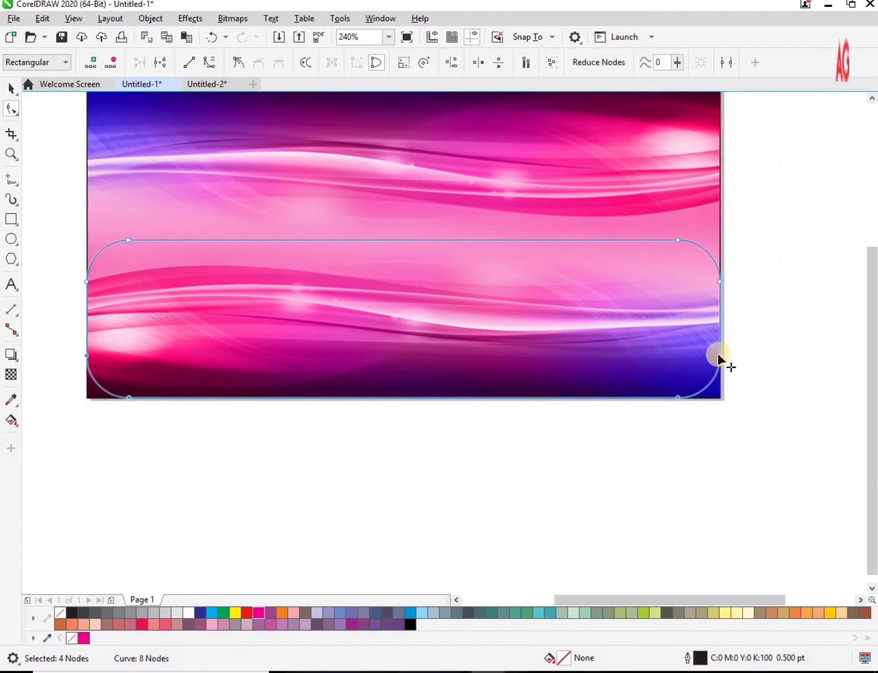
{"action": "left_click_drag", "start_coordinate": [718, 355], "coordinate": [719, 407]}
{"action": "key", "text": "ctrl+z"}
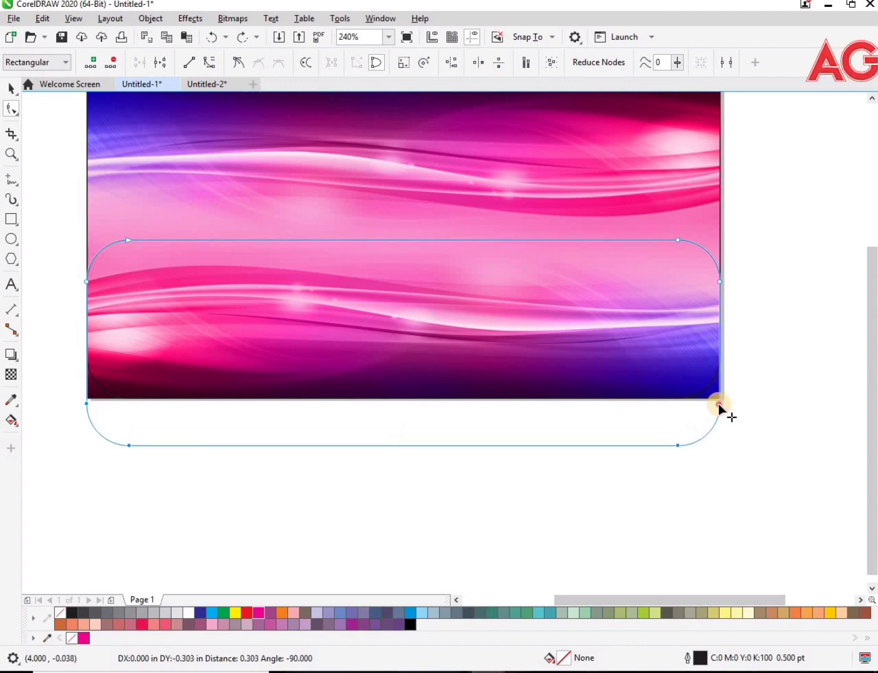
{"action": "left_click", "coordinate": [776, 380]}
Group the three shapes of the blue-capped dark panel and place a copy about 0.49 inches to its right
{"action": "key", "text": "z"}
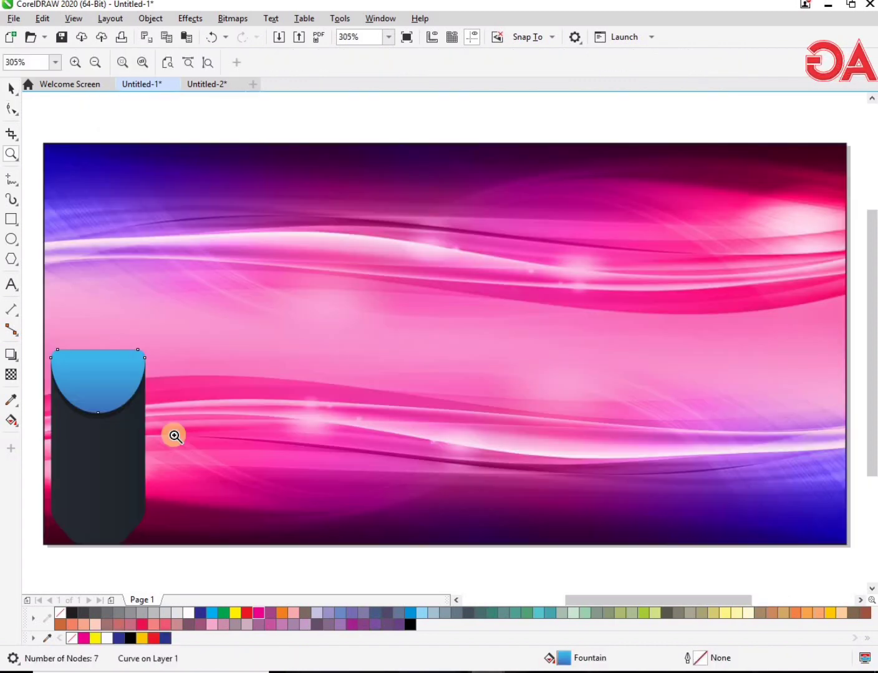
{"action": "scroll", "coordinate": [176, 436], "scroll_direction": "down", "scroll_amount": 1}
{"action": "left_click_drag", "start_coordinate": [67, 314], "coordinate": [440, 563]}
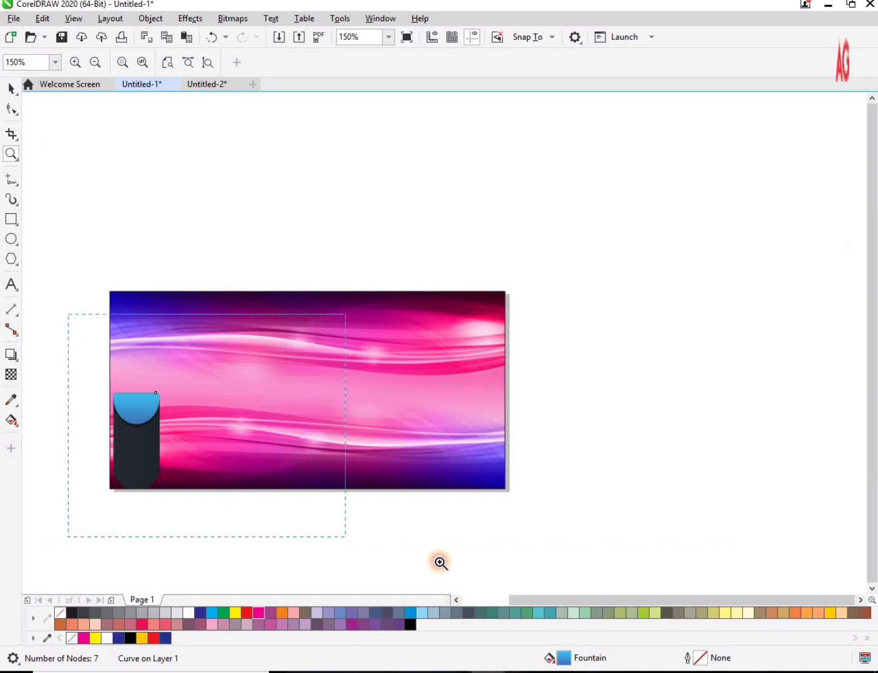
{"action": "key", "text": "space"}
{"action": "left_click_drag", "start_coordinate": [128, 518], "coordinate": [332, 191]}
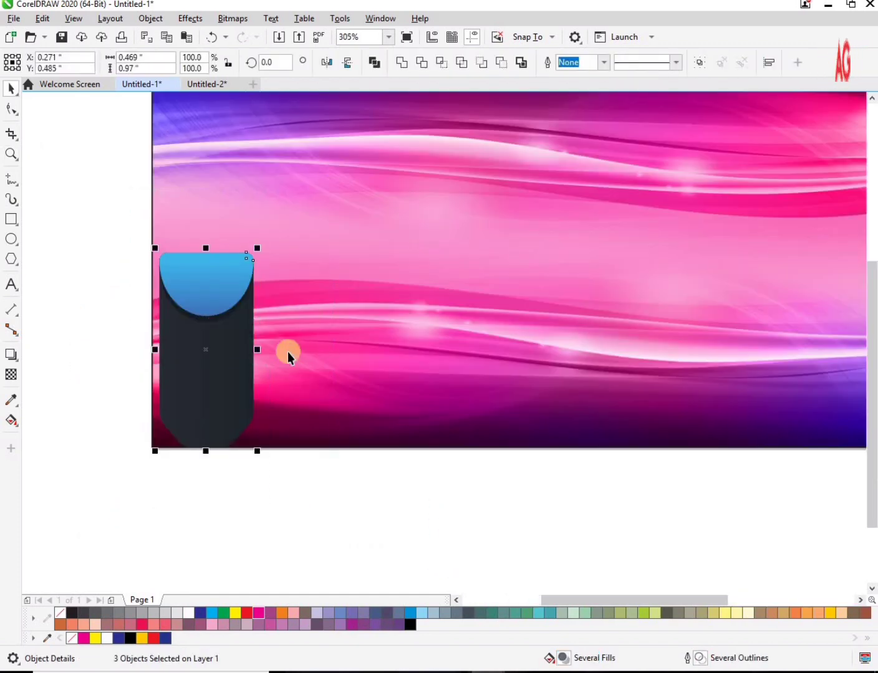
{"action": "key", "text": "ctrl+g"}
{"action": "left_click_drag", "start_coordinate": [270, 364], "coordinate": [270, 365]}
{"action": "right_click", "coordinate": [270, 365]}
{"action": "key", "text": "space"}
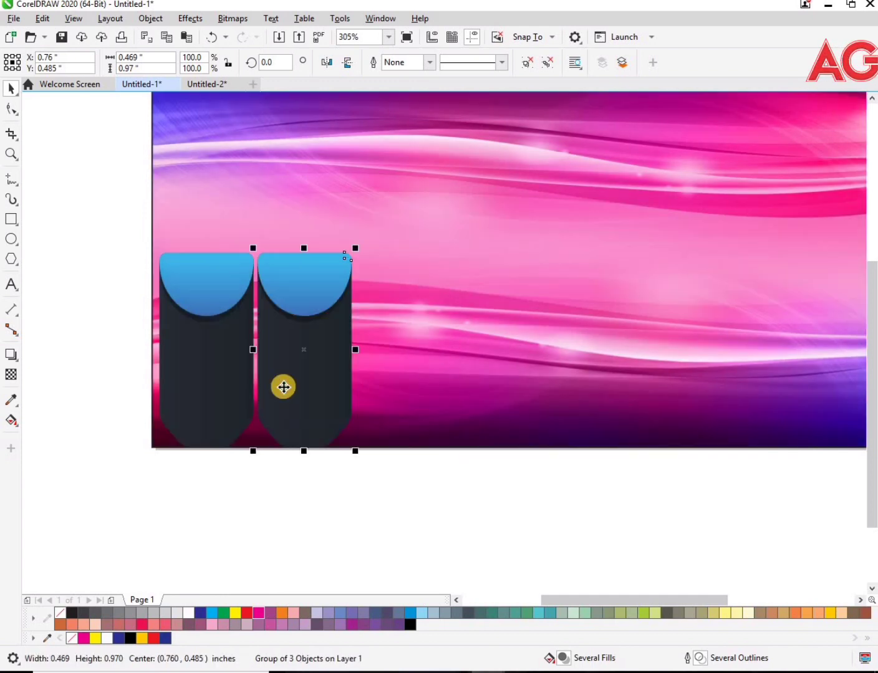
Undo the panel copy and ungroup the original panel
{"action": "key", "text": "ctrl+z"}
{"action": "key", "text": "space"}
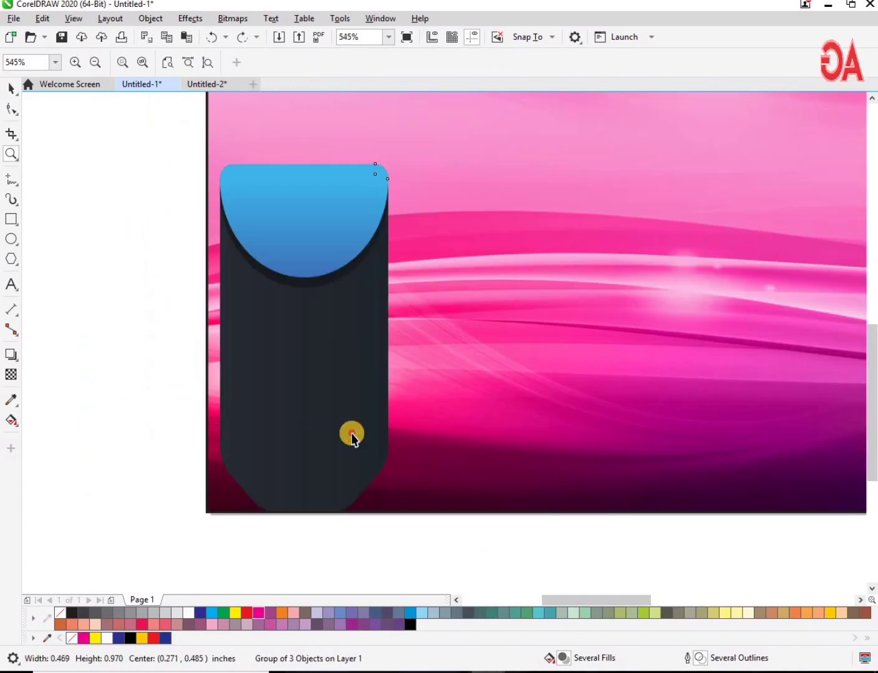
{"action": "left_click_drag", "start_coordinate": [353, 436], "coordinate": [467, 438]}
{"action": "key", "text": "ctrl+z"}
{"action": "left_click", "coordinate": [529, 64]}
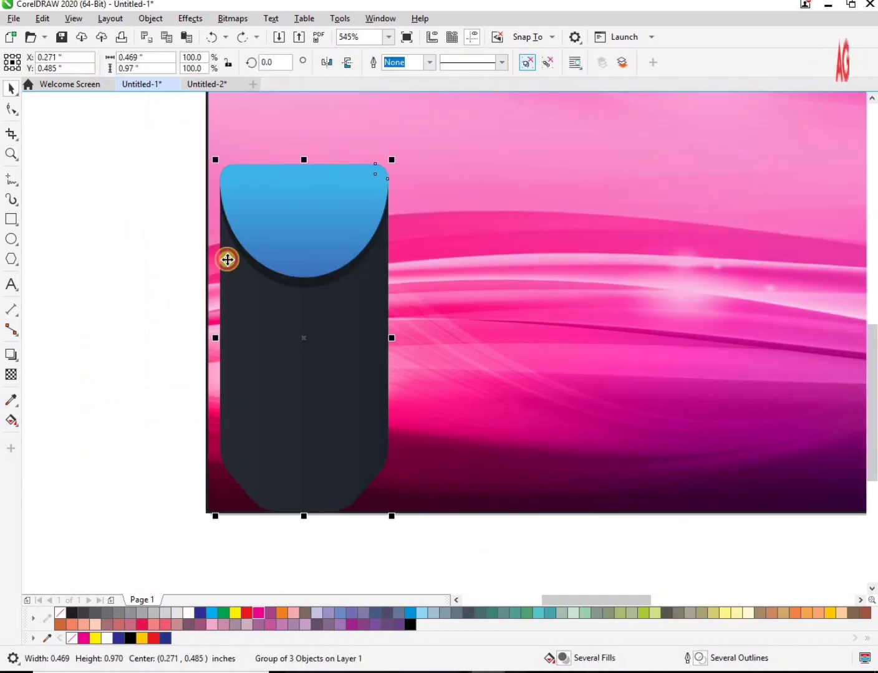
Set the start colour of the dark panel body's fountain fill to C 54, M 50, Y 50, K 100
{"action": "left_click", "coordinate": [287, 358]}
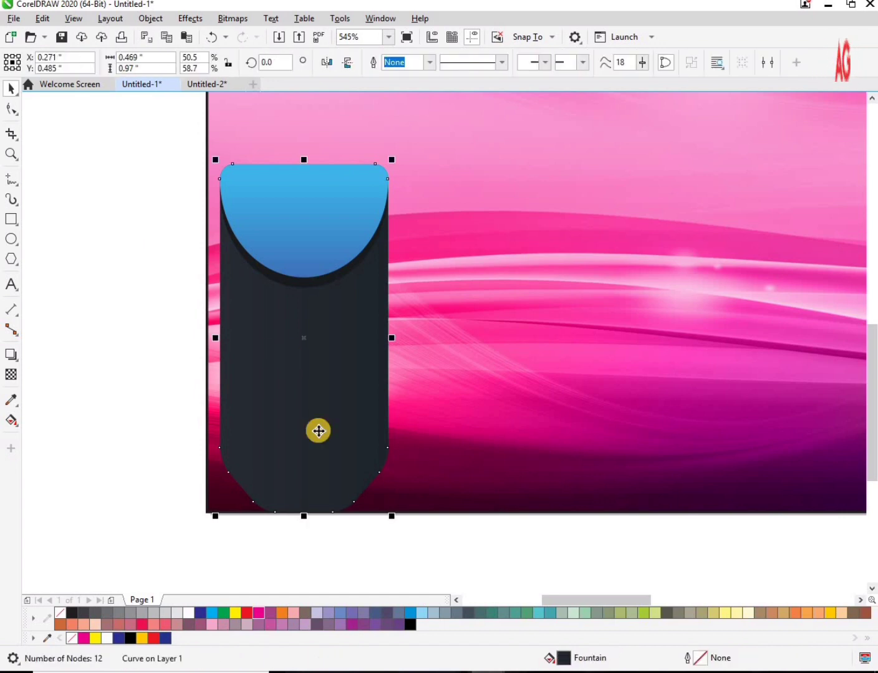
{"action": "double_click", "coordinate": [563, 659]}
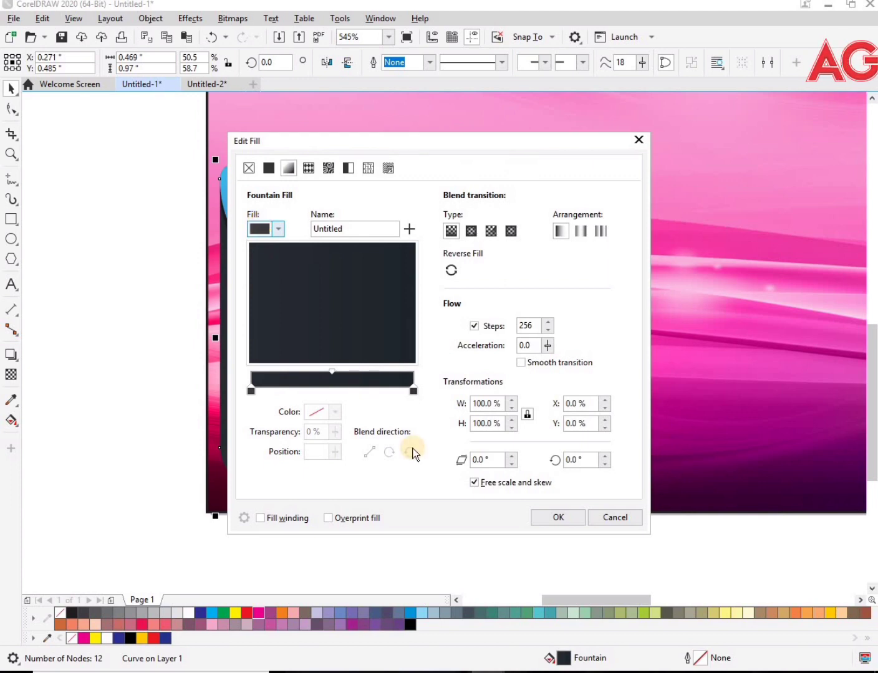
{"action": "left_click", "coordinate": [557, 282]}
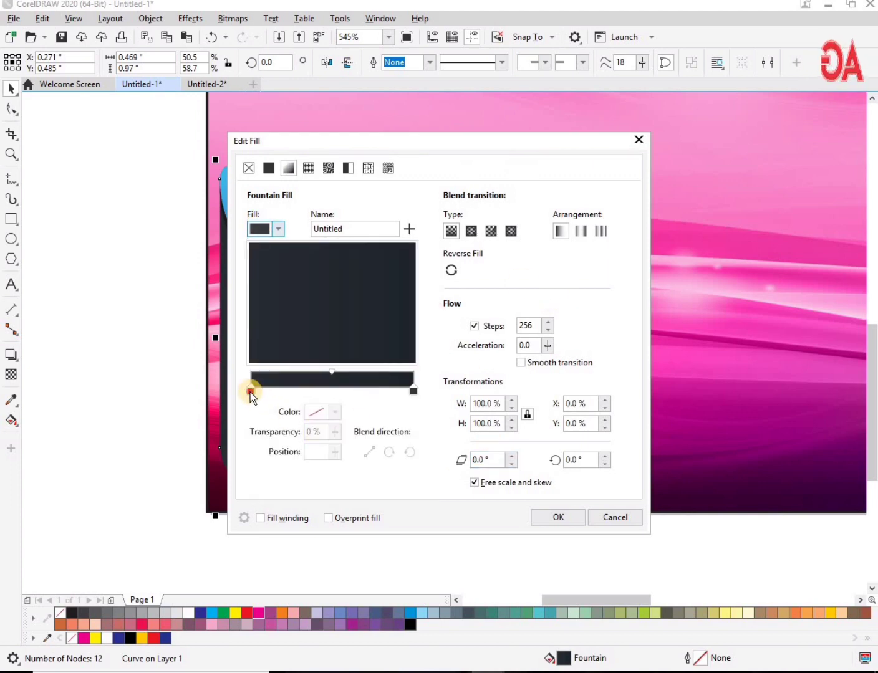
{"action": "left_click", "coordinate": [250, 392]}
{"action": "left_click", "coordinate": [314, 416]}
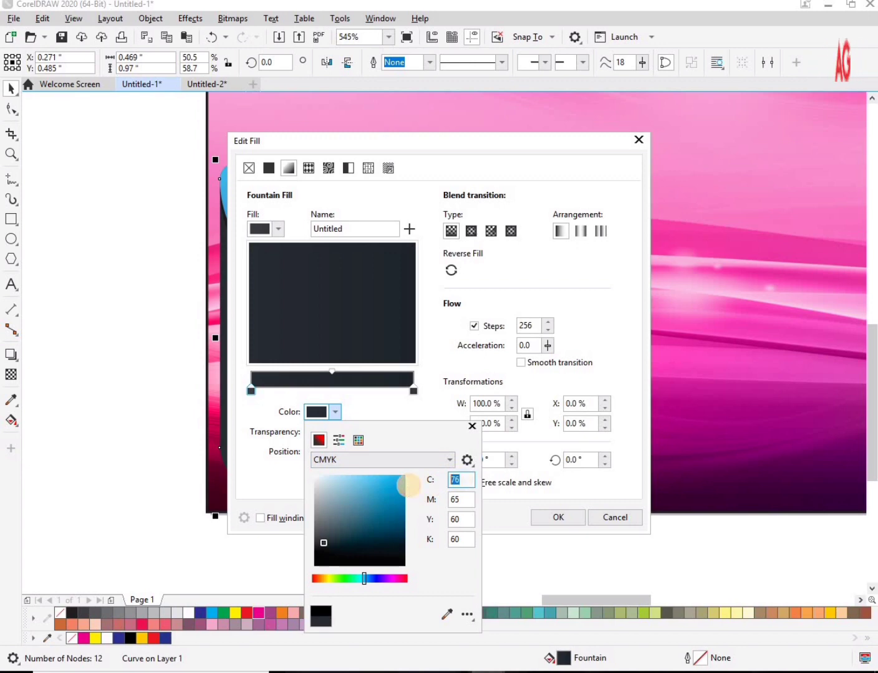
{"action": "key", "text": "Tab"}
{"action": "type", "text": "0"}
{"action": "key", "text": "Tab"}
{"action": "type", "text": "50"}
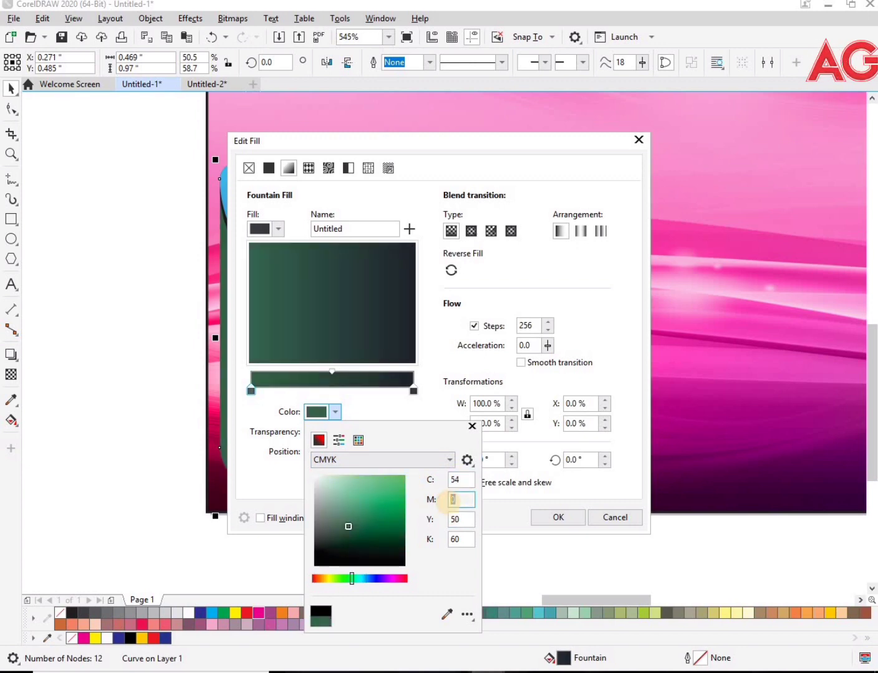
{"action": "type", "text": "50"}
{"action": "key", "text": "Tab"}
{"action": "key", "text": "Tab"}
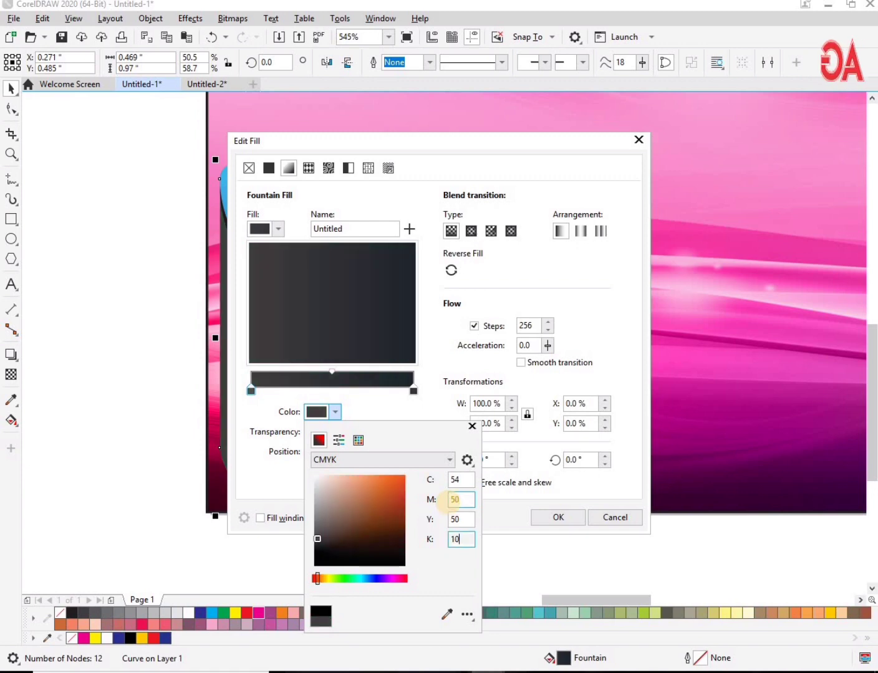
{"action": "key", "text": "Tab"}
{"action": "left_click", "coordinate": [561, 528]}
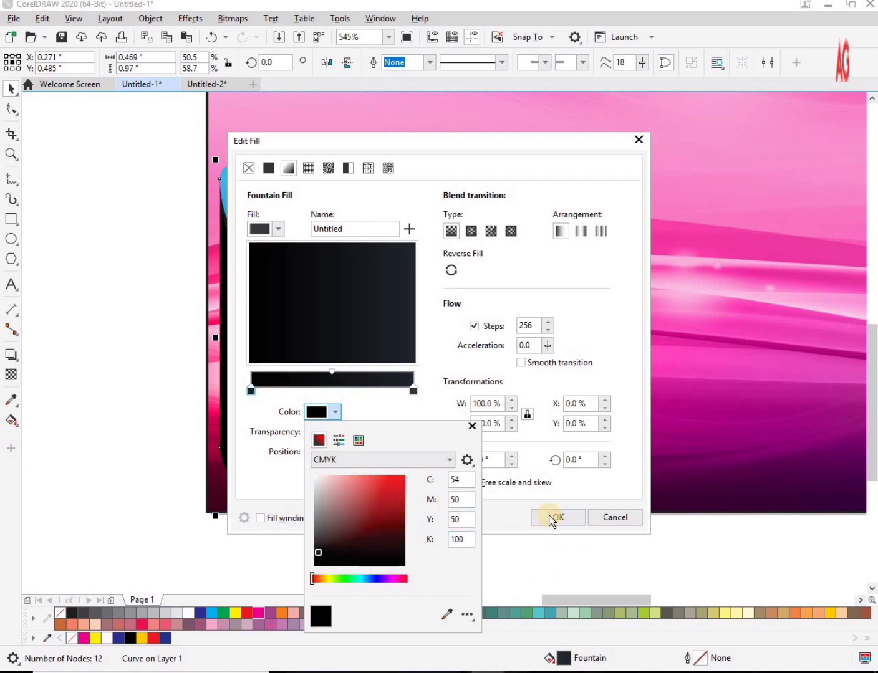
Set the end colour of the panel body's fountain fill to C 50, M 50, Y 50, K 100 and apply the fill
{"action": "left_click", "coordinate": [394, 382]}
{"action": "left_click", "coordinate": [413, 391]}
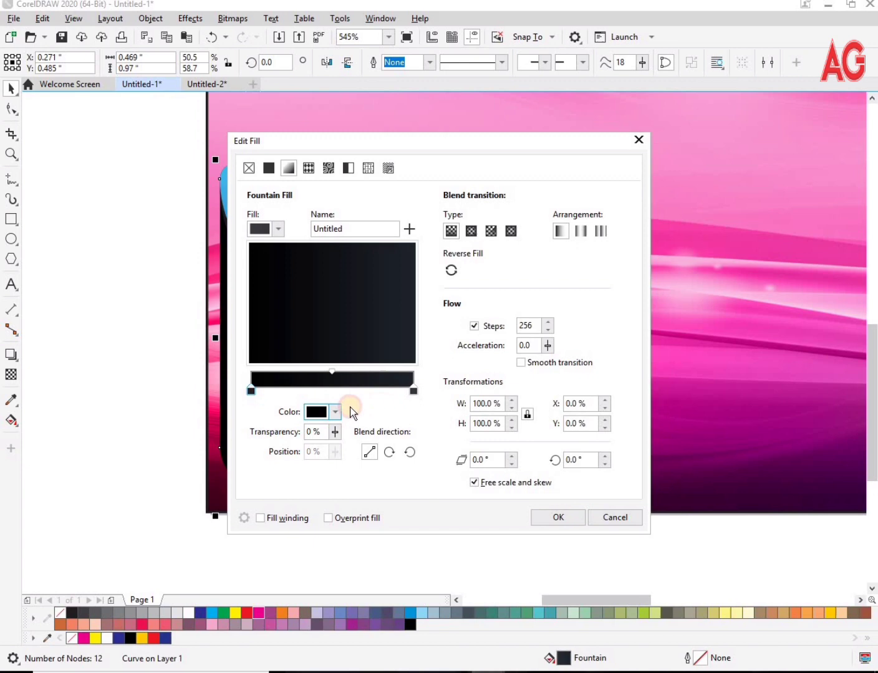
{"action": "left_click", "coordinate": [315, 411]}
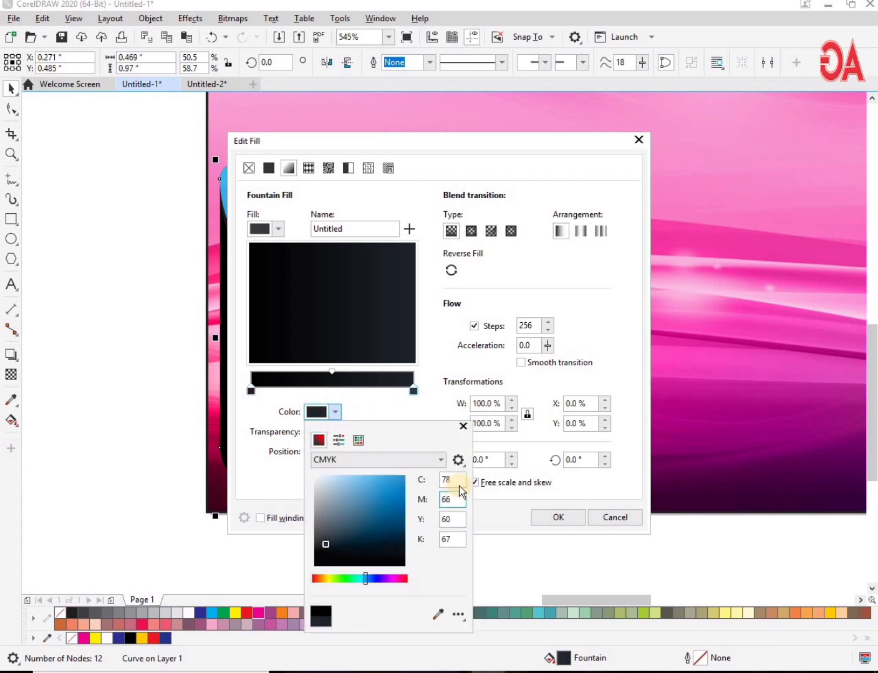
{"action": "type", "text": "5"}
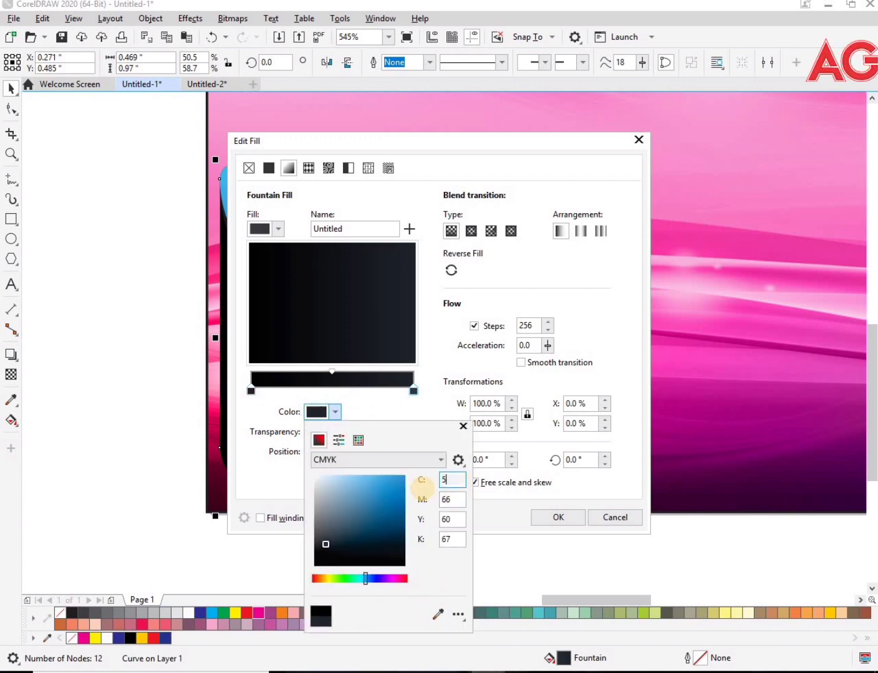
{"action": "type", "text": "0"}
{"action": "key", "text": "Tab"}
{"action": "type", "text": "50"}
{"action": "key", "text": "Tab"}
{"action": "type", "text": "50"}
{"action": "key", "text": "Tab"}
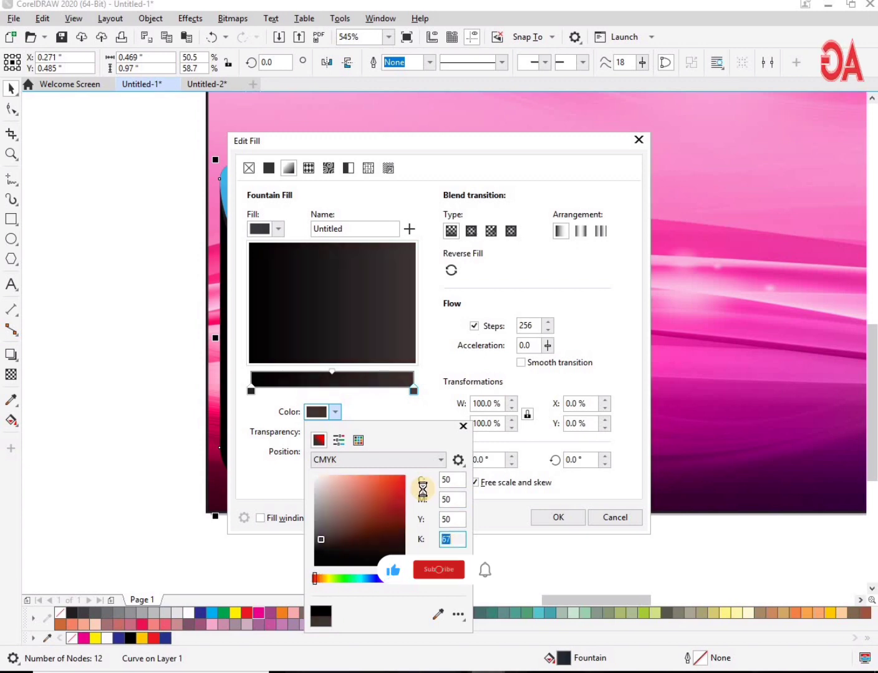
{"action": "type", "text": "1"}
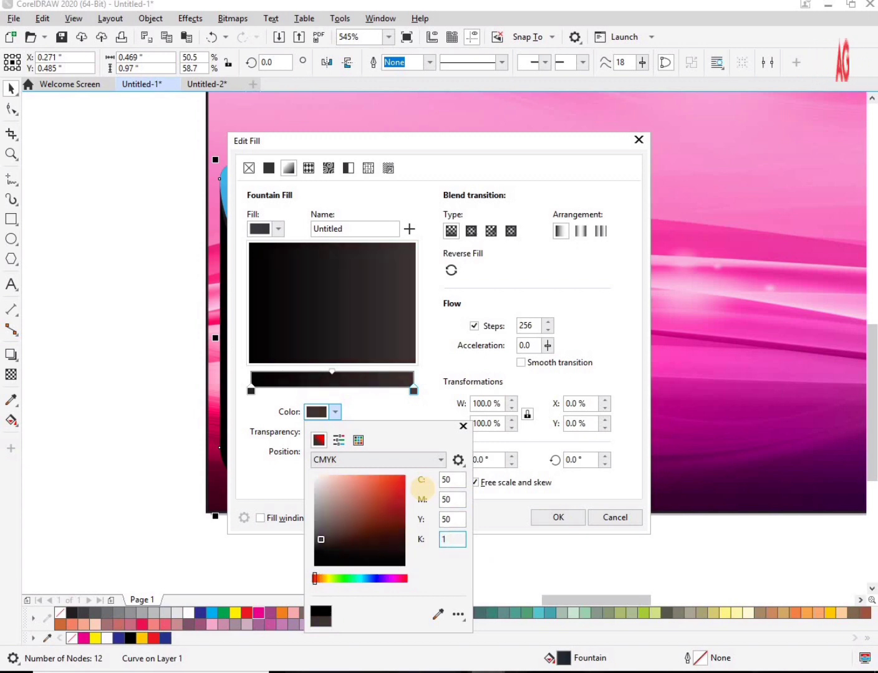
{"action": "type", "text": "00"}
{"action": "key", "text": "Tab"}
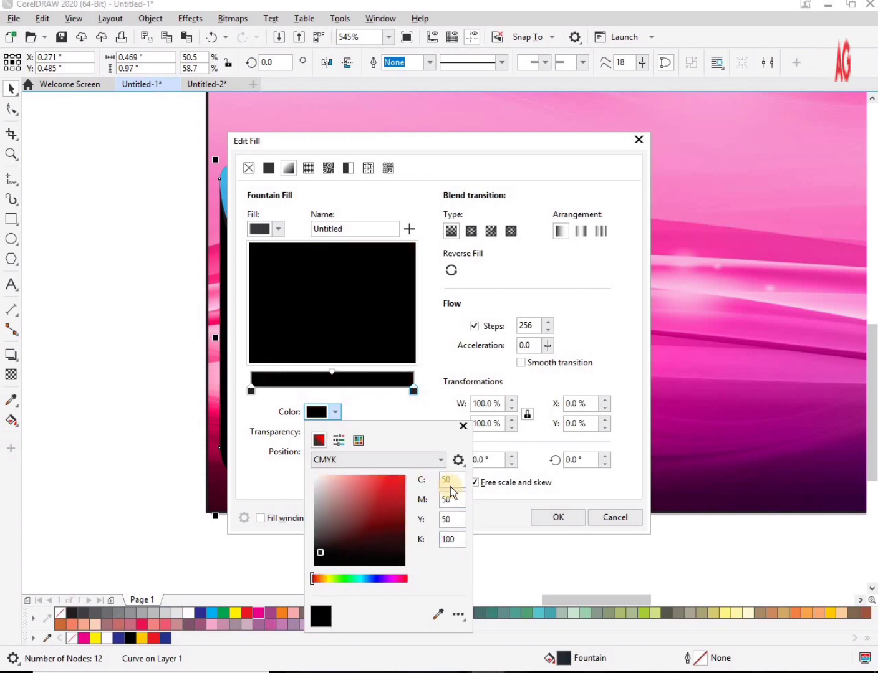
{"action": "left_click", "coordinate": [559, 518]}
Fill the crescent shape beneath the panel's blue cap with black, K 100
{"action": "key", "text": "F2"}
{"action": "left_click_drag", "start_coordinate": [113, 367], "coordinate": [584, 100]}
{"action": "key", "text": "space"}
{"action": "left_click_drag", "start_coordinate": [332, 437], "coordinate": [337, 466]}
{"action": "key", "text": "ctrl+z"}
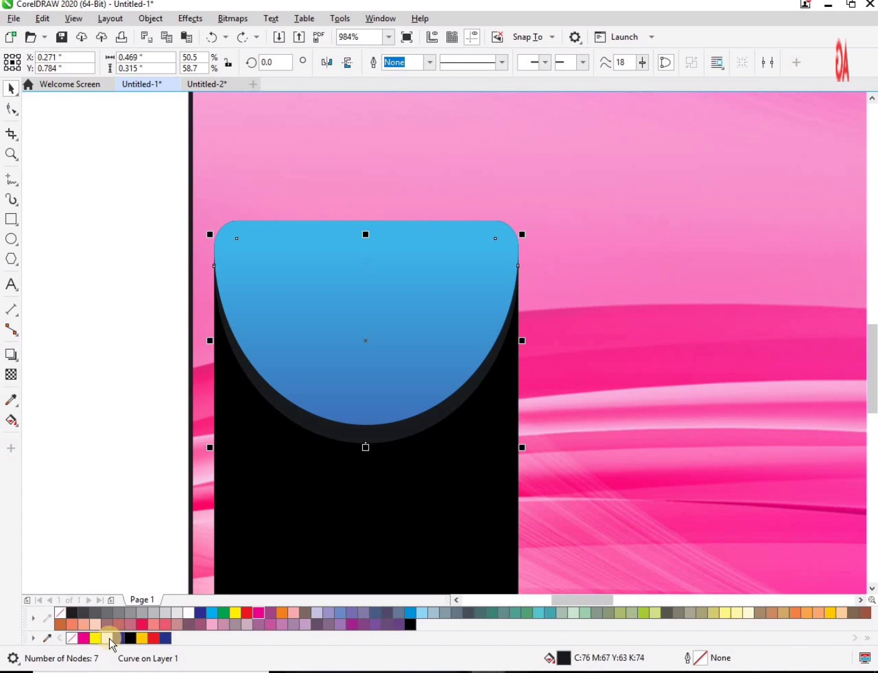
{"action": "left_click", "coordinate": [71, 612]}
{"action": "key", "text": "F2"}
{"action": "left_click_drag", "start_coordinate": [157, 239], "coordinate": [671, 505]}
{"action": "key", "text": "space"}
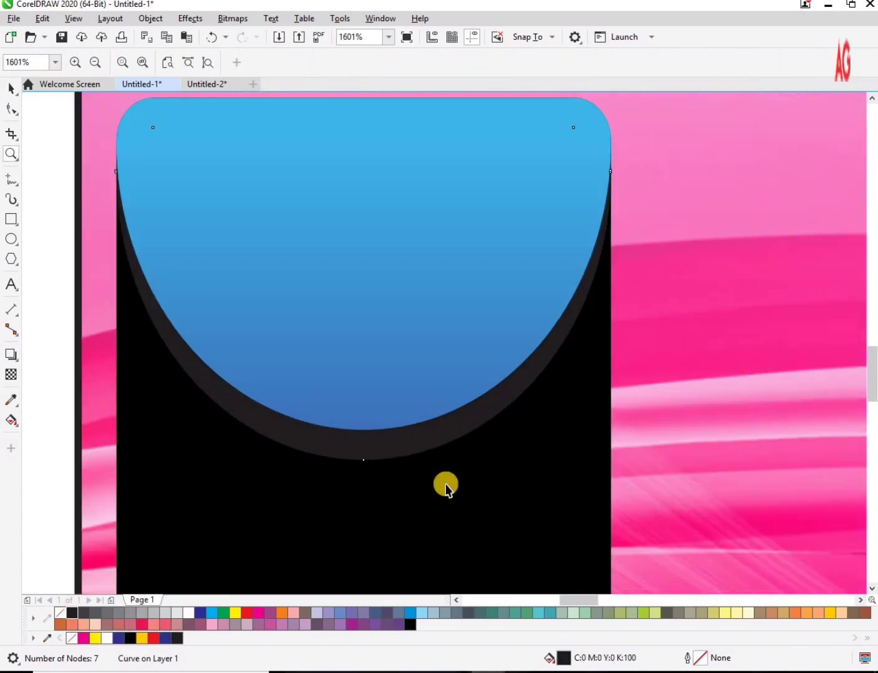
{"action": "key", "text": "F4"}
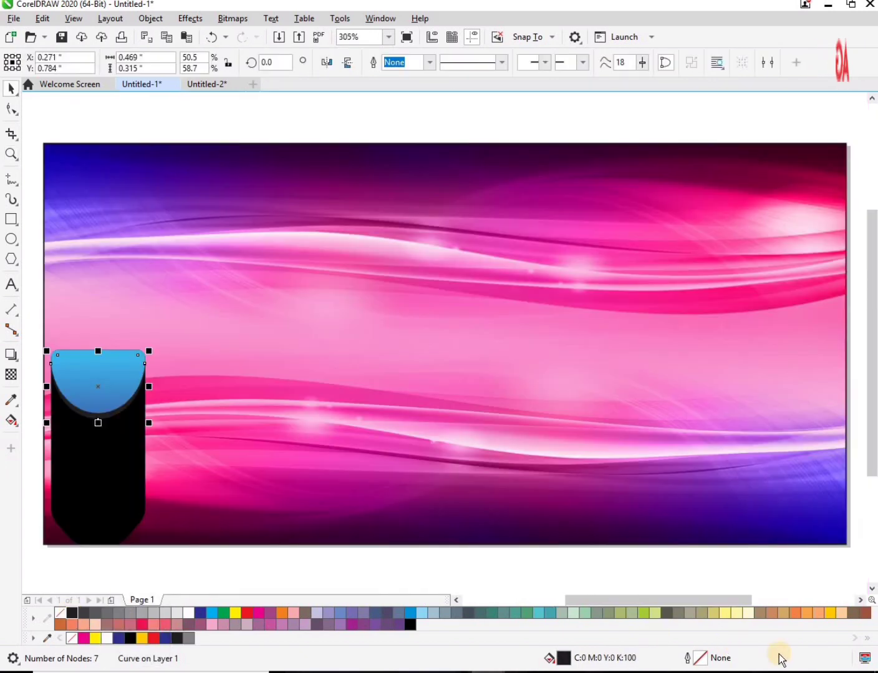
Try pale yellow and pure yellow on the crescent beneath the blue cap, and settle on a golden yellow fill
{"action": "left_click", "coordinate": [728, 612]}
{"action": "left_click", "coordinate": [830, 613]}
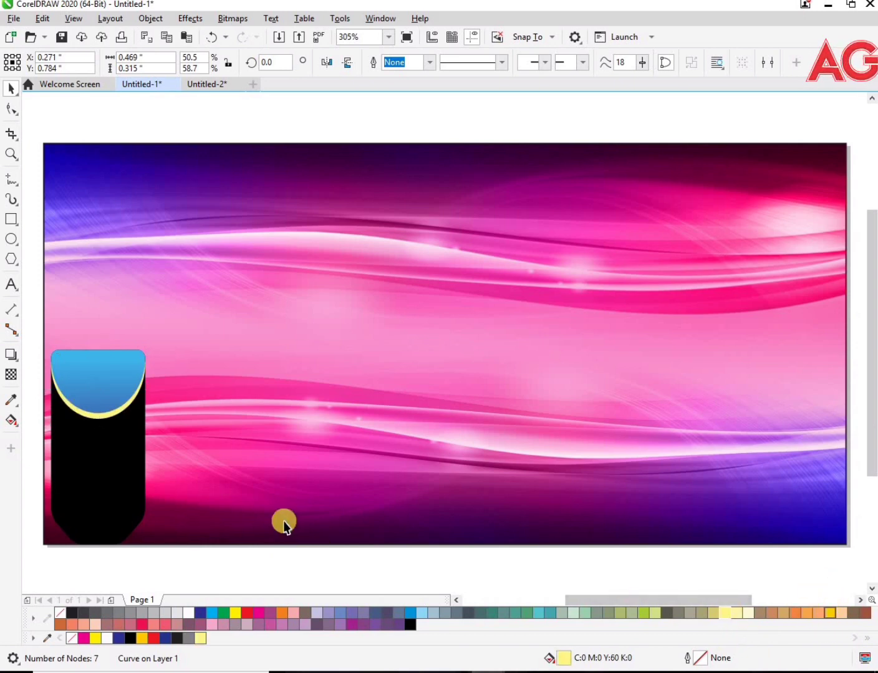
{"action": "left_click", "coordinate": [236, 612]}
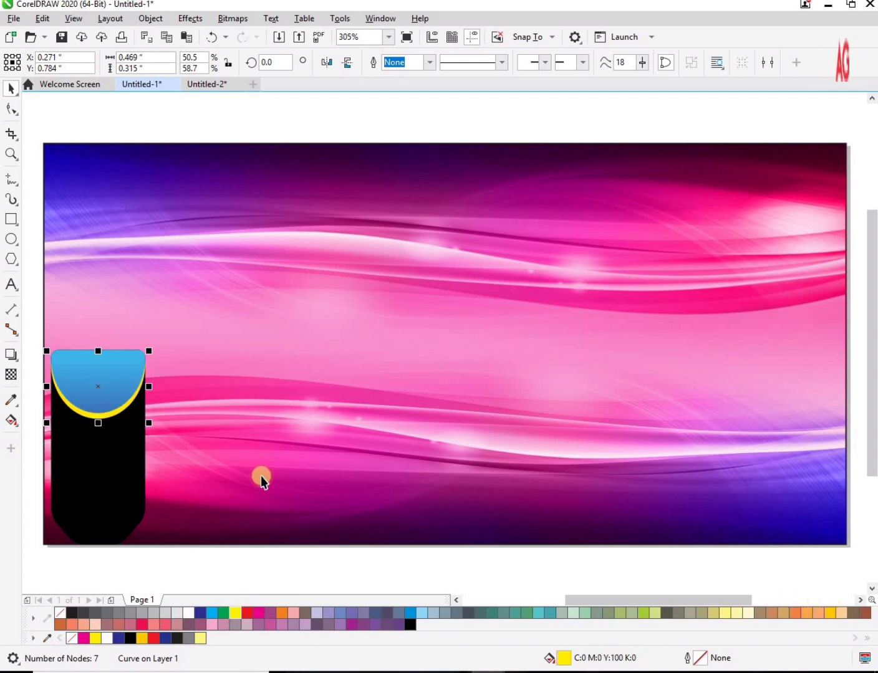
{"action": "left_click", "coordinate": [830, 613]}
Group the recoloured panel's three shapes and place a copy about 0.49 inches to the right at the same height
{"action": "scroll", "coordinate": [47, 450], "scroll_direction": "down", "scroll_amount": 1}
{"action": "left_click", "coordinate": [44, 451]}
{"action": "left_click_drag", "start_coordinate": [45, 450], "coordinate": [224, 222]}
{"action": "key", "text": "ctrl+g"}
{"action": "left_click_drag", "start_coordinate": [194, 355], "coordinate": [200, 354]}
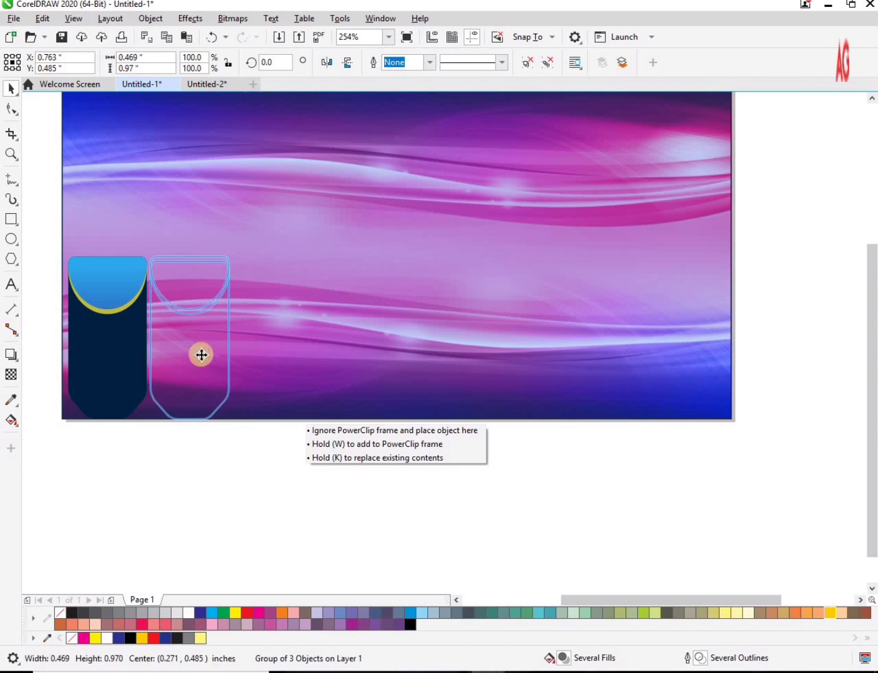
Repeat the panel duplication at the same spacing to complete a row of eight panels across the card's lower half
{"action": "key", "text": "ctrl+d"}
{"action": "key", "text": "ctrl+d"}
{"action": "key", "text": "ctrl+d"}
{"action": "key", "text": "ctrl+d"}
{"action": "key", "text": "ctrl+d"}
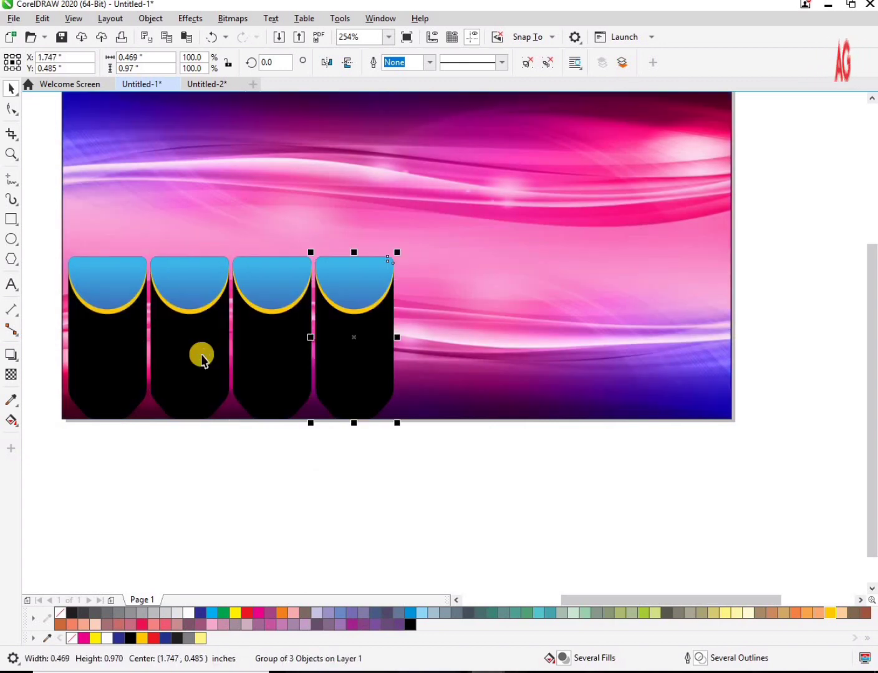
{"action": "key", "text": "ctrl+d"}
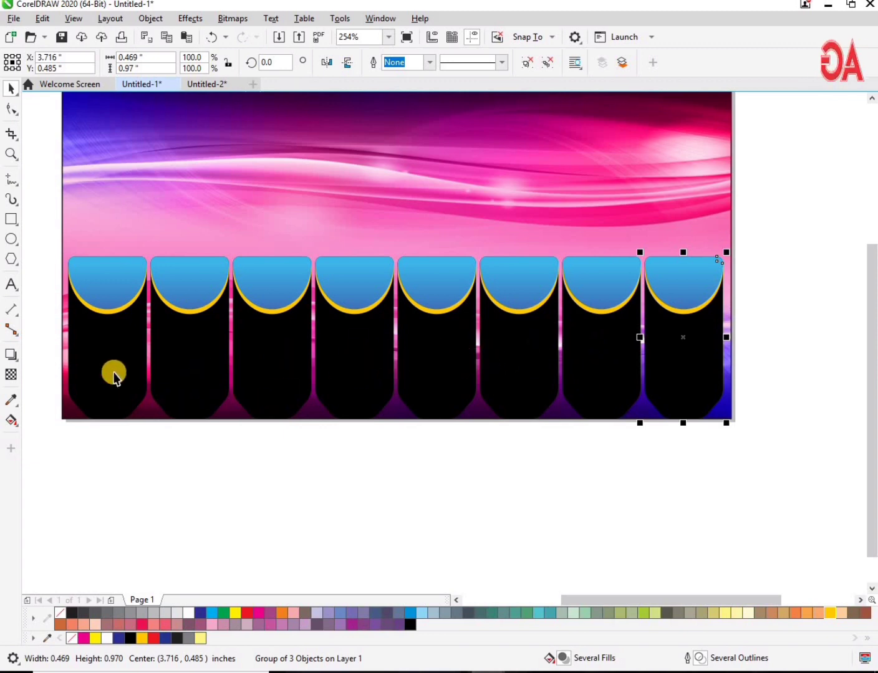
Group the row of eight panels and centre it horizontally on the card background
{"action": "scroll", "coordinate": [509, 353], "scroll_direction": "down", "scroll_amount": 1}
{"action": "key", "text": "z"}
{"action": "left_click_drag", "start_coordinate": [705, 273], "coordinate": [262, 443]}
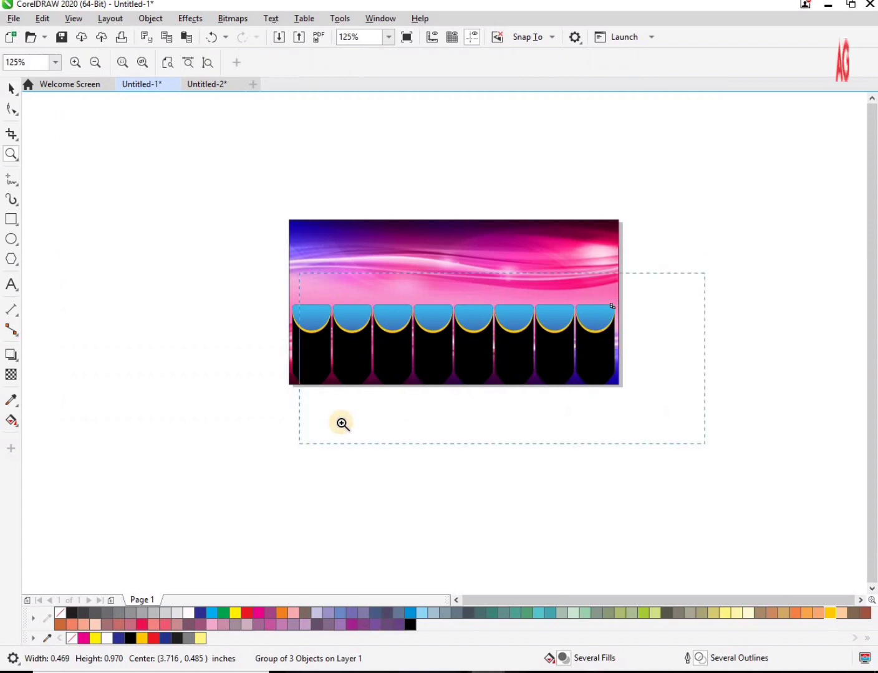
{"action": "left_click_drag", "start_coordinate": [101, 441], "coordinate": [789, 214]}
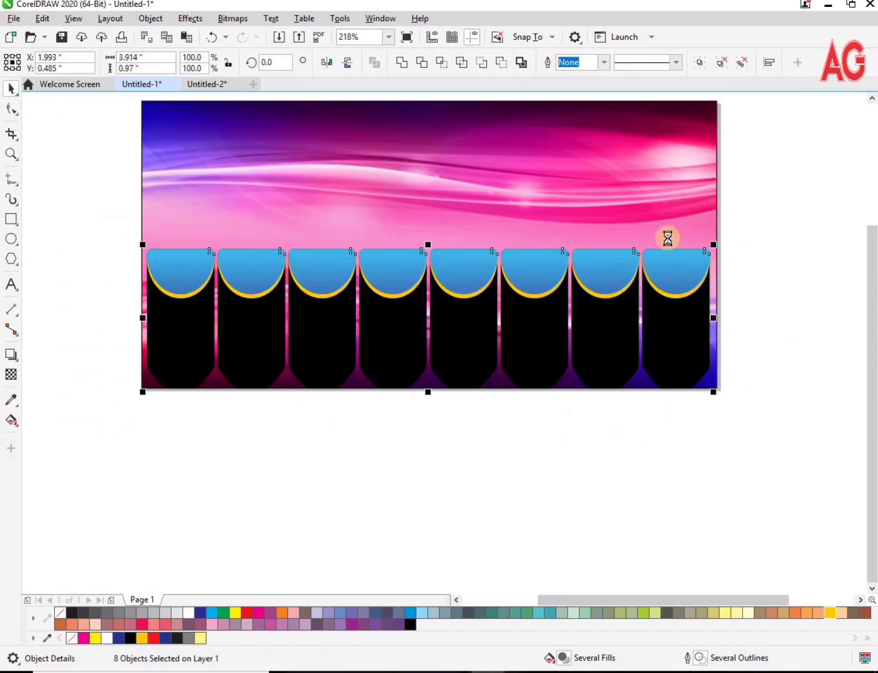
{"action": "key", "text": "ctrl+g"}
{"action": "left_click", "coordinate": [563, 220], "text": "shift"}
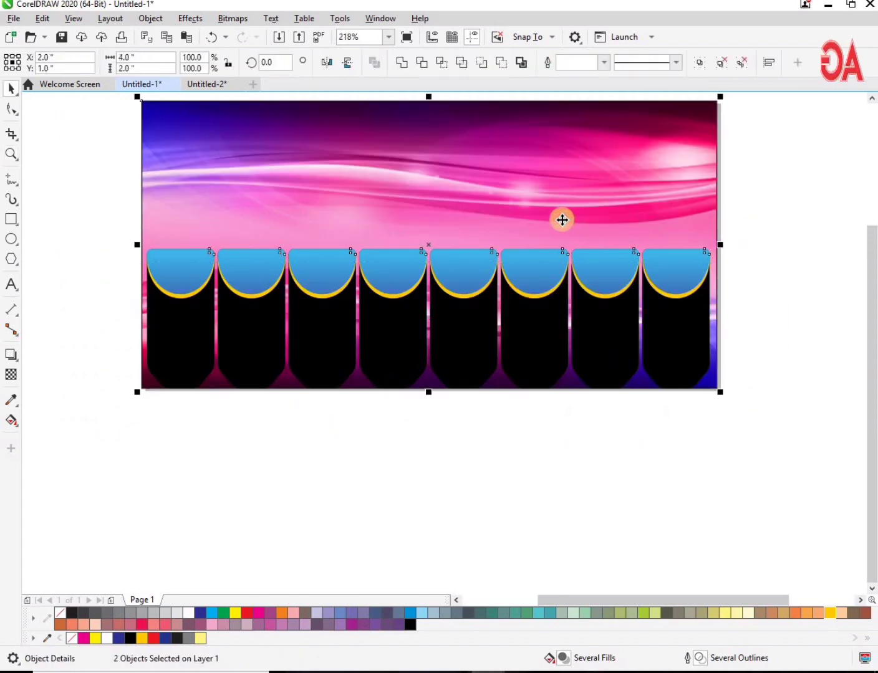
{"action": "left_click", "coordinate": [794, 296]}
Select the bodies of all eight panels and fill them with magenta
{"action": "left_click", "coordinate": [689, 317]}
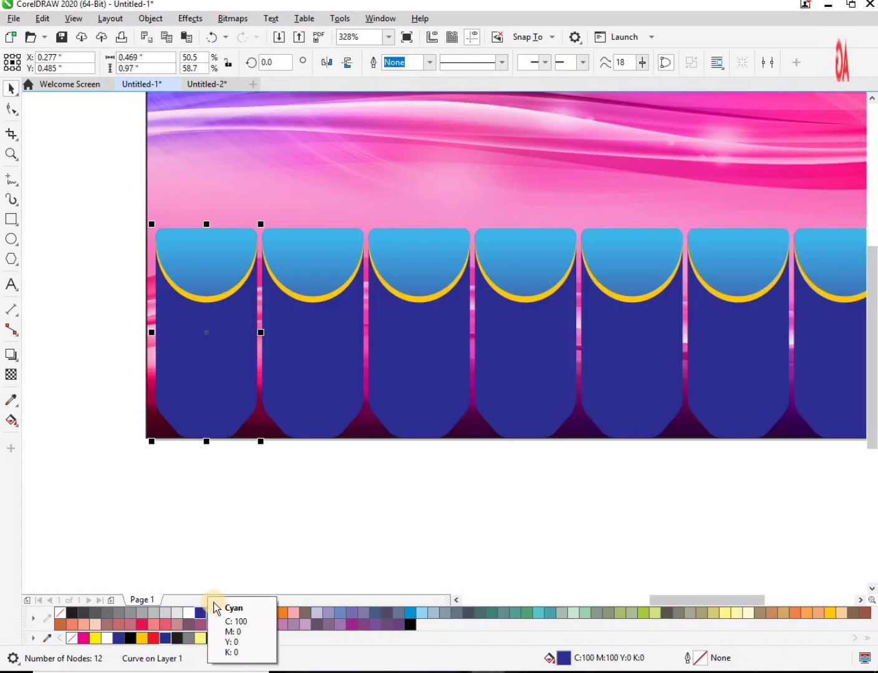
{"action": "scroll", "coordinate": [397, 431], "scroll_direction": "down", "scroll_amount": 2}
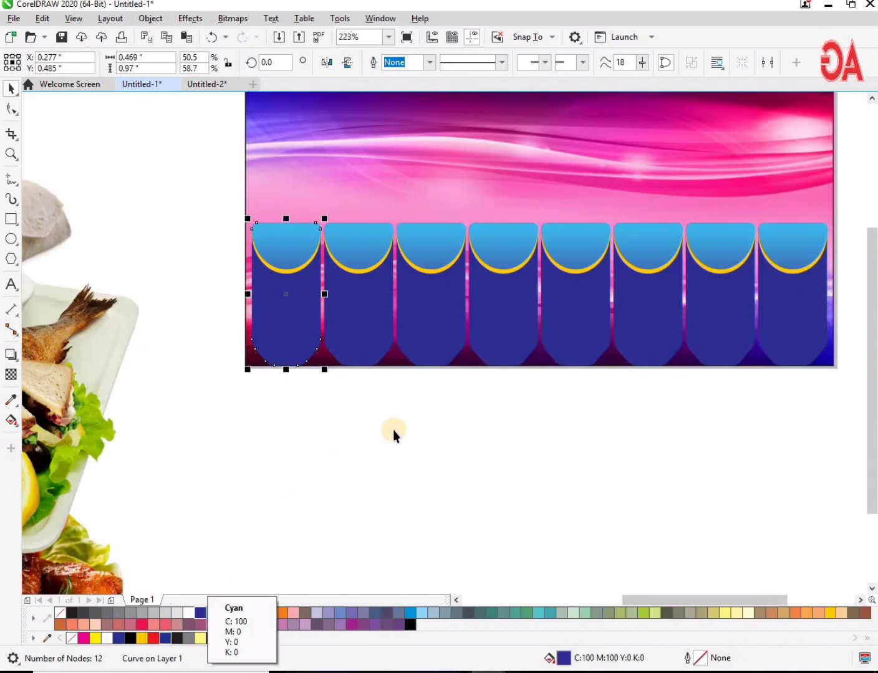
{"action": "key", "text": "F2"}
{"action": "left_click_drag", "start_coordinate": [310, 200], "coordinate": [772, 356]}
{"action": "key", "text": "space"}
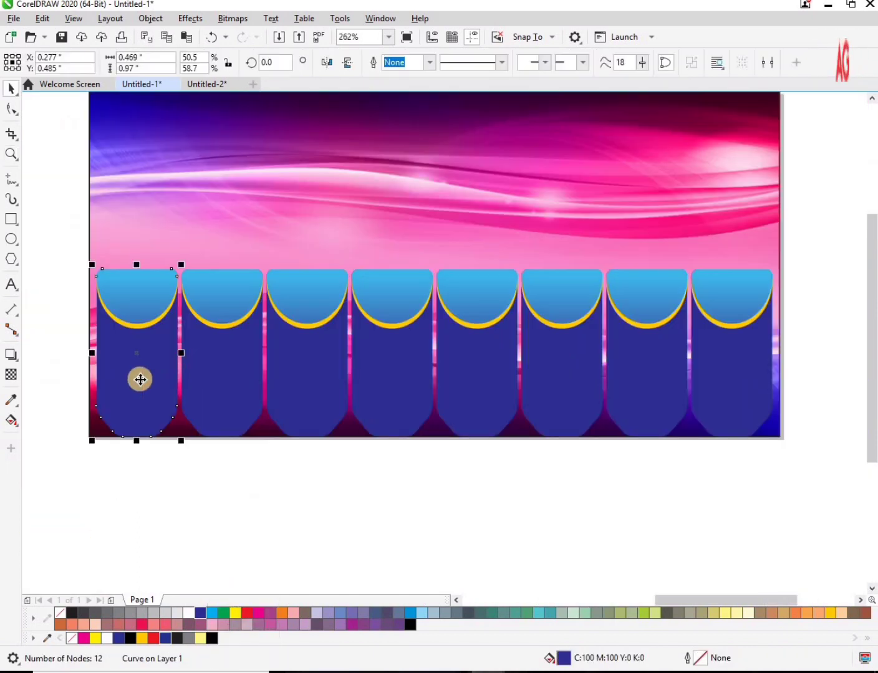
{"action": "left_click", "coordinate": [135, 398]}
{"action": "left_click", "coordinate": [291, 399], "text": "shift"}
{"action": "left_click", "coordinate": [381, 386], "text": "shift"}
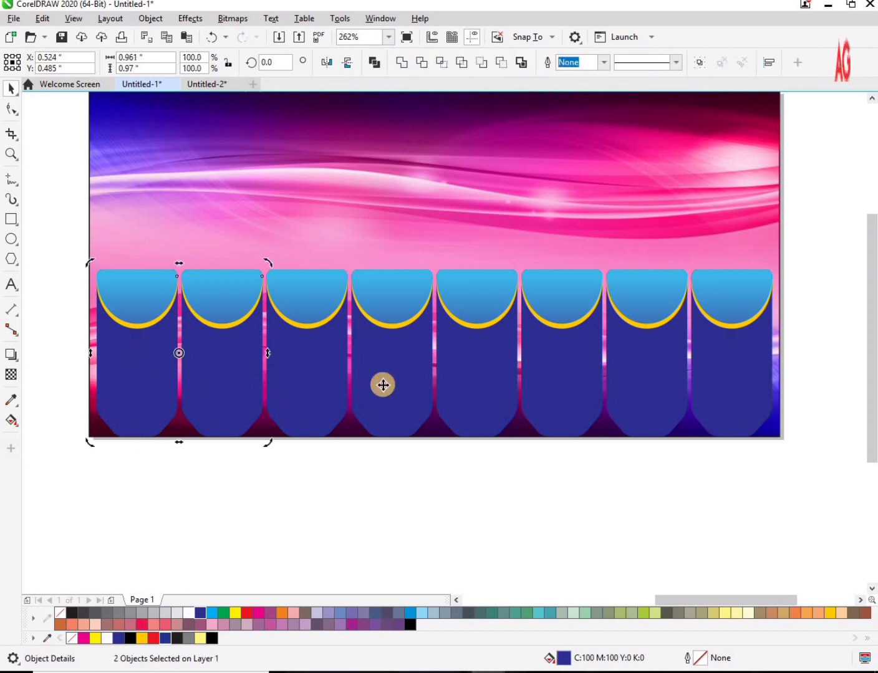
{"action": "left_click", "coordinate": [497, 409], "text": "shift"}
{"action": "left_click", "coordinate": [555, 391], "text": "shift"}
{"action": "left_click", "coordinate": [627, 402], "text": "shift"}
{"action": "left_click", "coordinate": [683, 390], "text": "shift"}
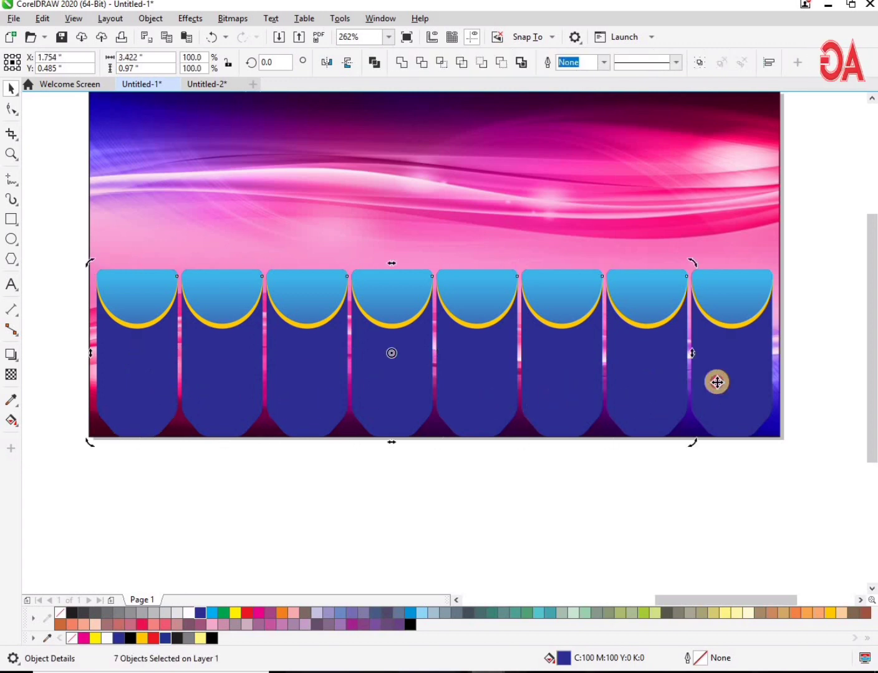
{"action": "left_click", "coordinate": [717, 381], "text": "shift"}
{"action": "left_click", "coordinate": [257, 614]}
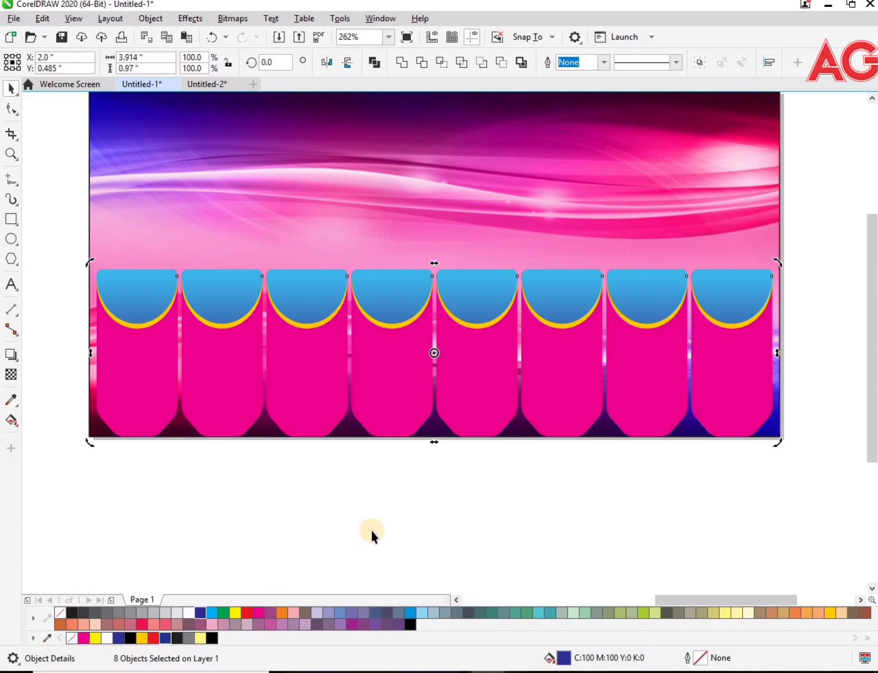
{"action": "left_click", "coordinate": [372, 530]}
Move the sandwich picture aside onto the wrap, and place the fish plate by the card's lower edge, scaled to about 0.547 by 0.456 inches
{"action": "key", "text": "F4"}
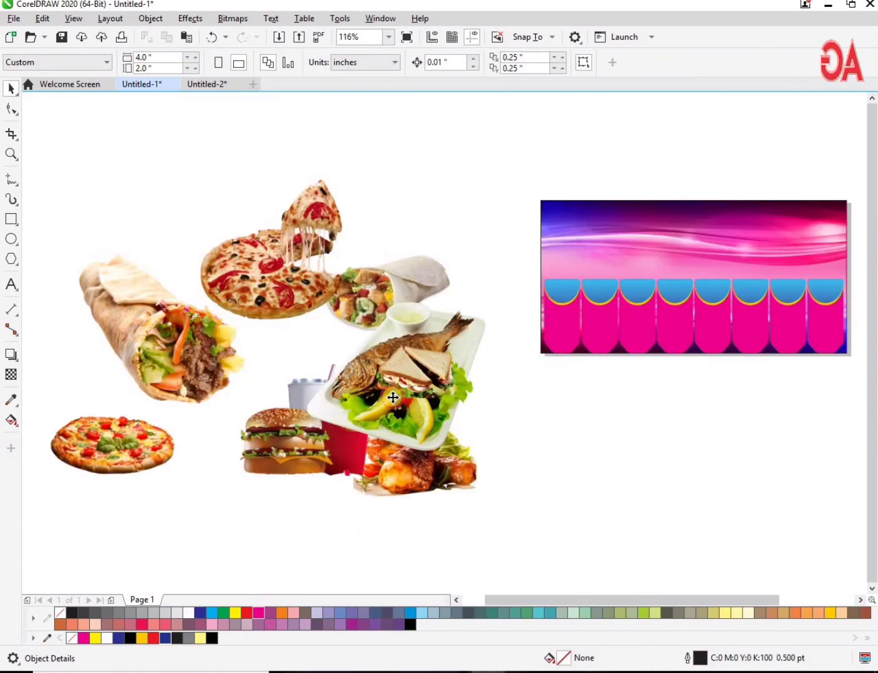
{"action": "left_click", "coordinate": [392, 399]}
{"action": "key", "text": "z"}
{"action": "left_click_drag", "start_coordinate": [727, 209], "coordinate": [232, 449]}
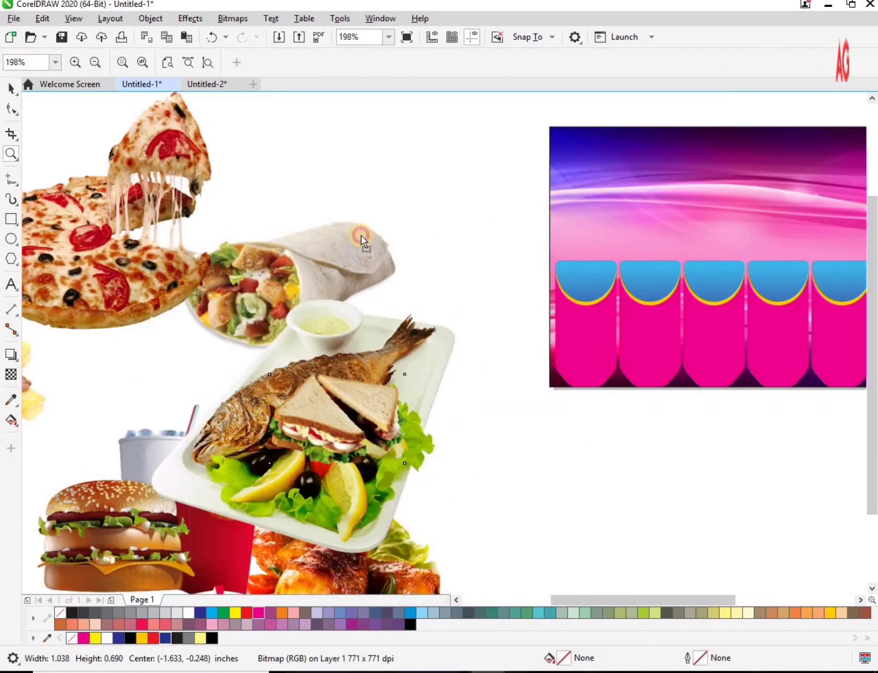
{"action": "key", "text": "space"}
{"action": "left_click_drag", "start_coordinate": [333, 440], "coordinate": [363, 239]}
{"action": "left_click_drag", "start_coordinate": [278, 435], "coordinate": [589, 428]}
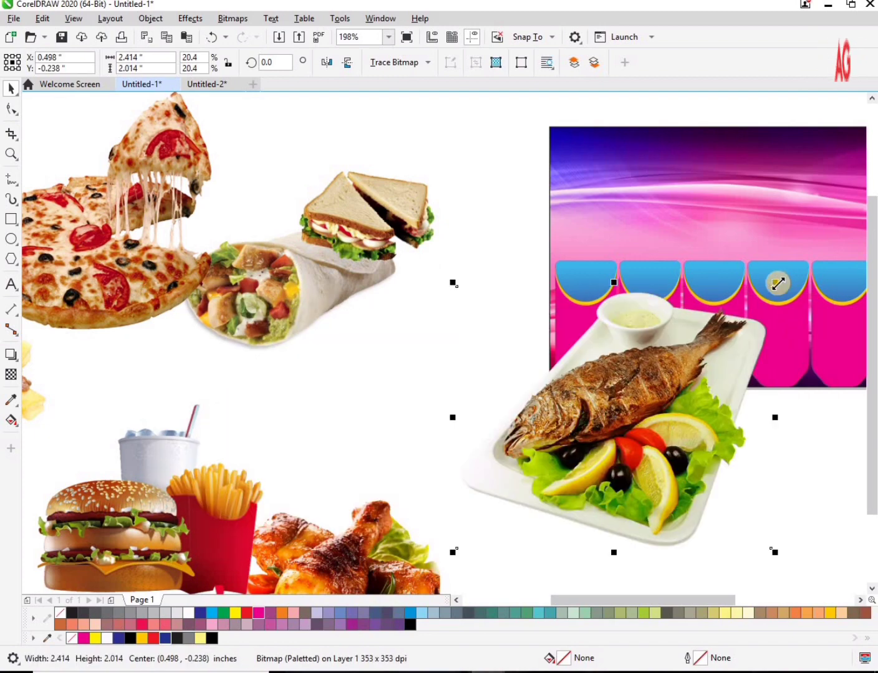
{"action": "left_click_drag", "start_coordinate": [739, 361], "coordinate": [726, 388]}
Place a copy of the fish plate over the lower part of the first panel, centred at about X 0.252, Y 0.196 inches
{"action": "key", "text": "z"}
{"action": "left_click_drag", "start_coordinate": [416, 269], "coordinate": [811, 493]}
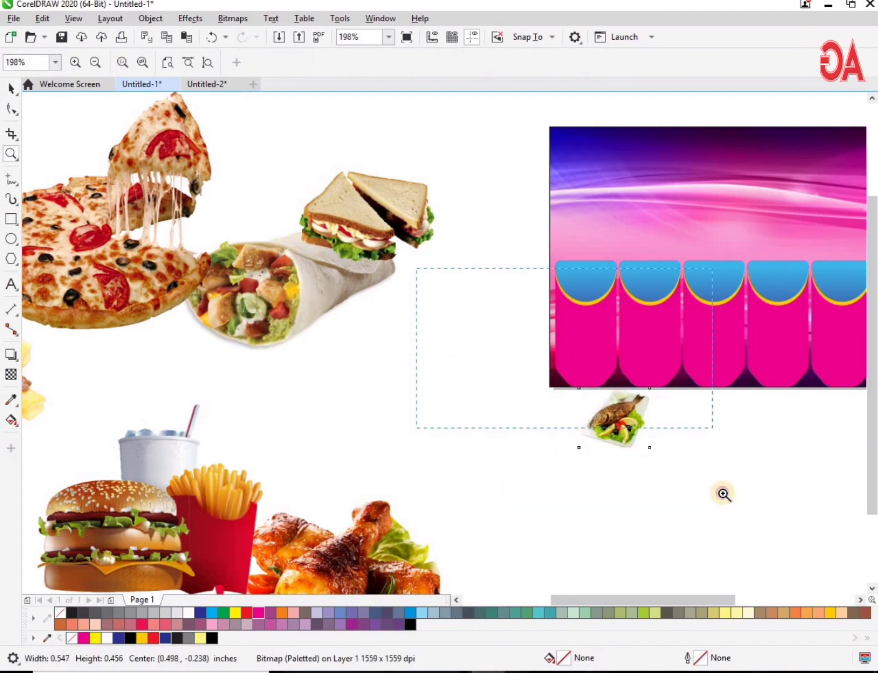
{"action": "key", "text": "space"}
{"action": "left_click_drag", "start_coordinate": [476, 441], "coordinate": [408, 353]}
{"action": "key", "text": "z"}
{"action": "left_click_drag", "start_coordinate": [157, 449], "coordinate": [527, 265]}
{"action": "scroll", "coordinate": [517, 343], "scroll_direction": "down", "scroll_amount": 2}
{"action": "left_click_drag", "start_coordinate": [380, 356], "coordinate": [748, 100]}
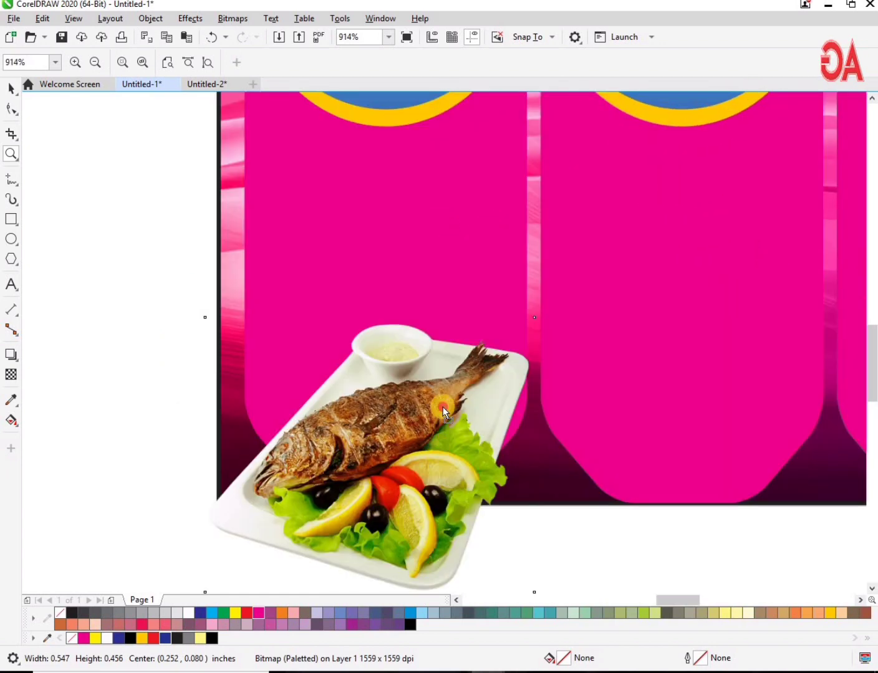
{"action": "key", "text": "space"}
{"action": "left_click_drag", "start_coordinate": [475, 417], "coordinate": [476, 342]}
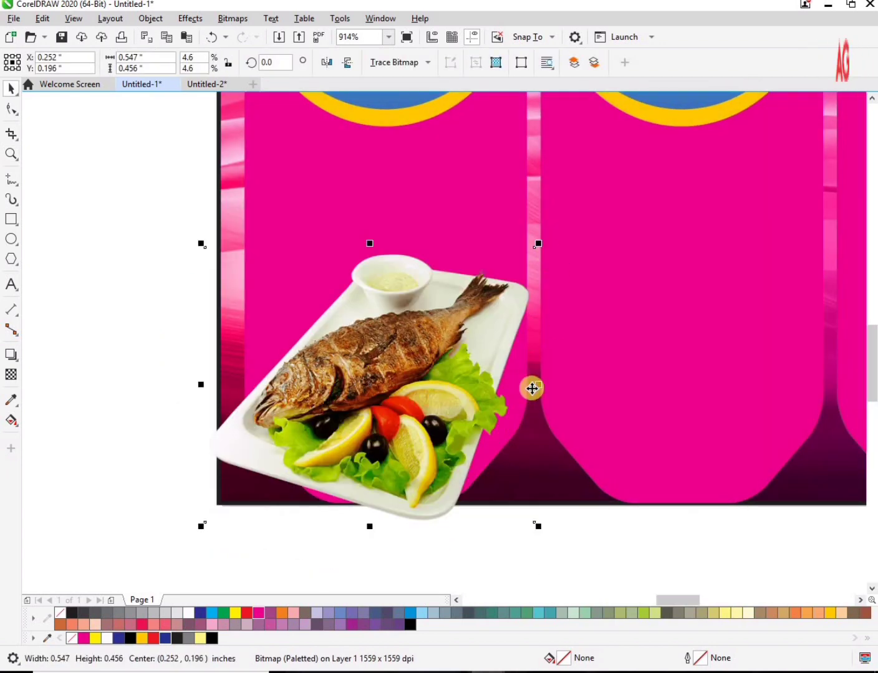
Try widening the fish plate copy to about 0.765 inches and shifting it slightly lower
{"action": "left_click_drag", "start_coordinate": [549, 385], "coordinate": [604, 385]}
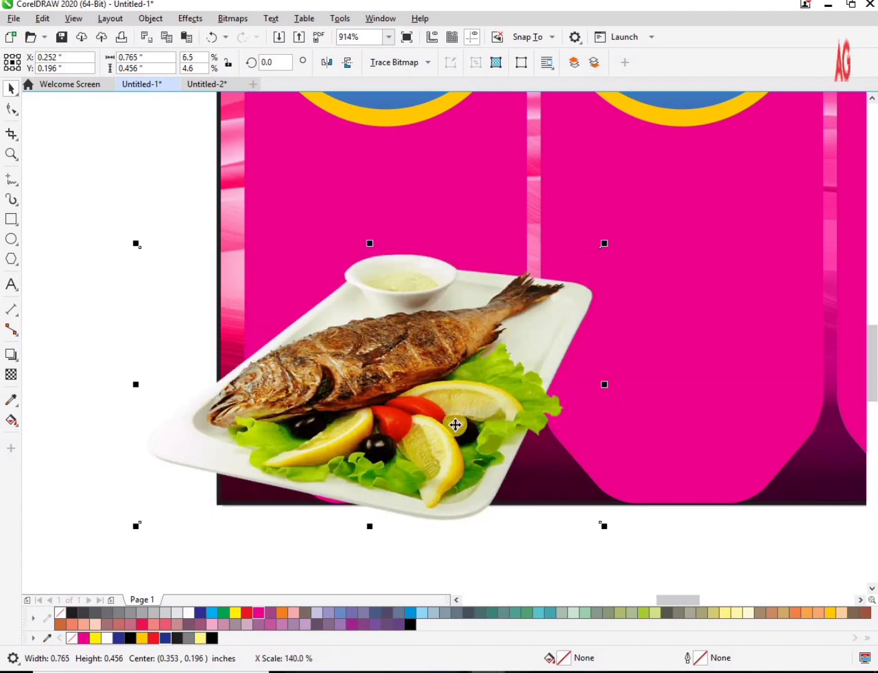
{"action": "left_click_drag", "start_coordinate": [454, 425], "coordinate": [456, 433]}
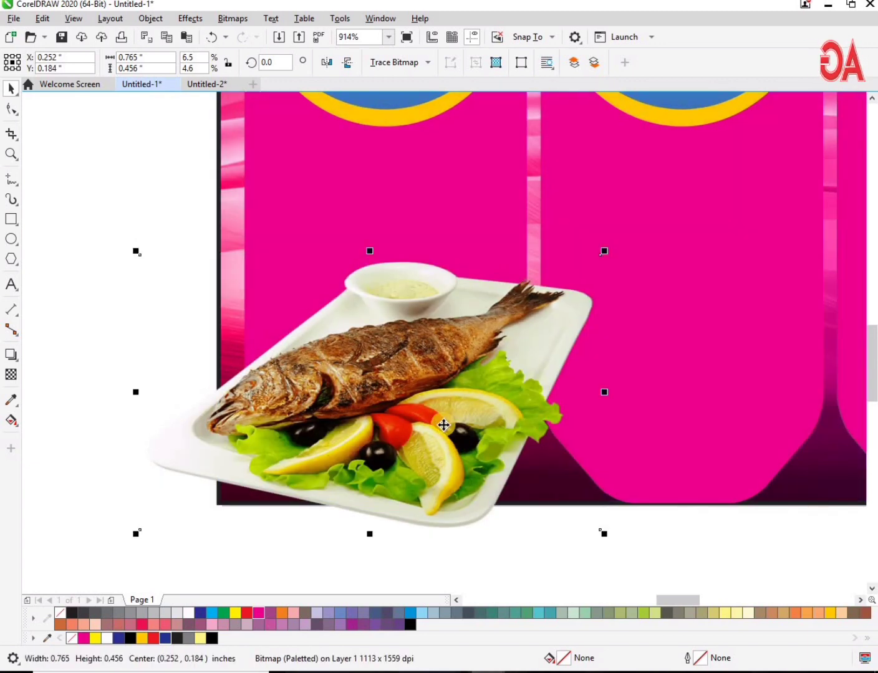
{"action": "scroll", "coordinate": [443, 425], "scroll_direction": "down", "scroll_amount": 2}
{"action": "left_click_drag", "start_coordinate": [410, 332], "coordinate": [417, 165]}
{"action": "key", "text": "ctrl+z"}
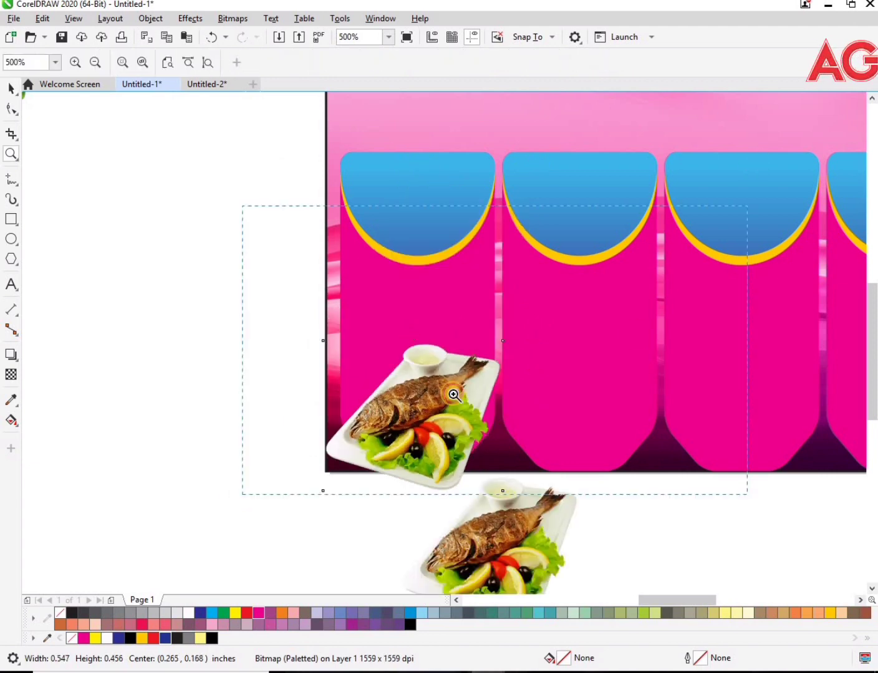
Stretch the fish plate over the first panel to about 0.831 inches wide and 0.886 inches high
{"action": "left_click", "coordinate": [454, 394]}
{"action": "key", "text": "space"}
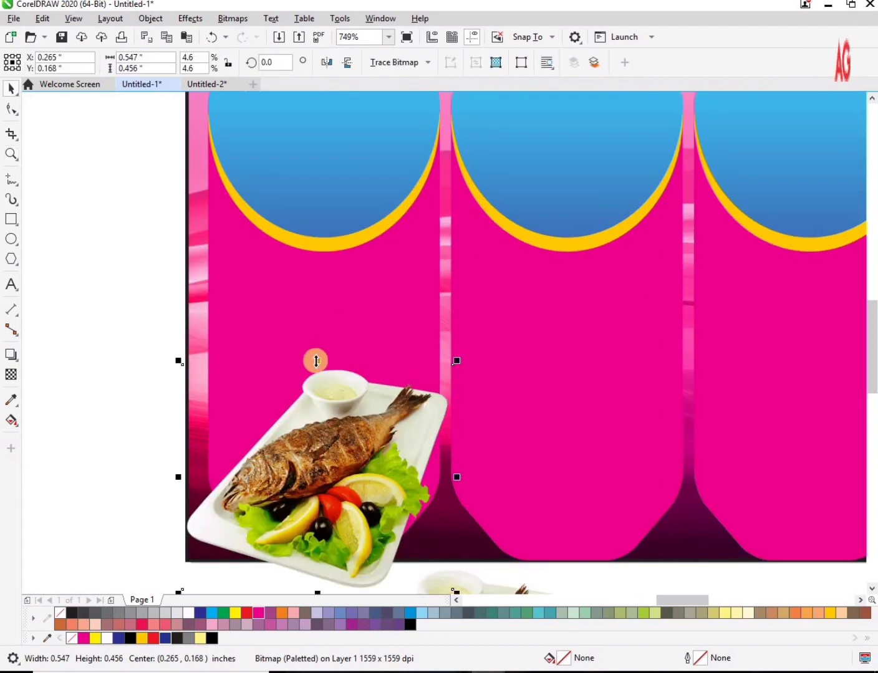
{"action": "left_click_drag", "start_coordinate": [316, 360], "coordinate": [327, 152]}
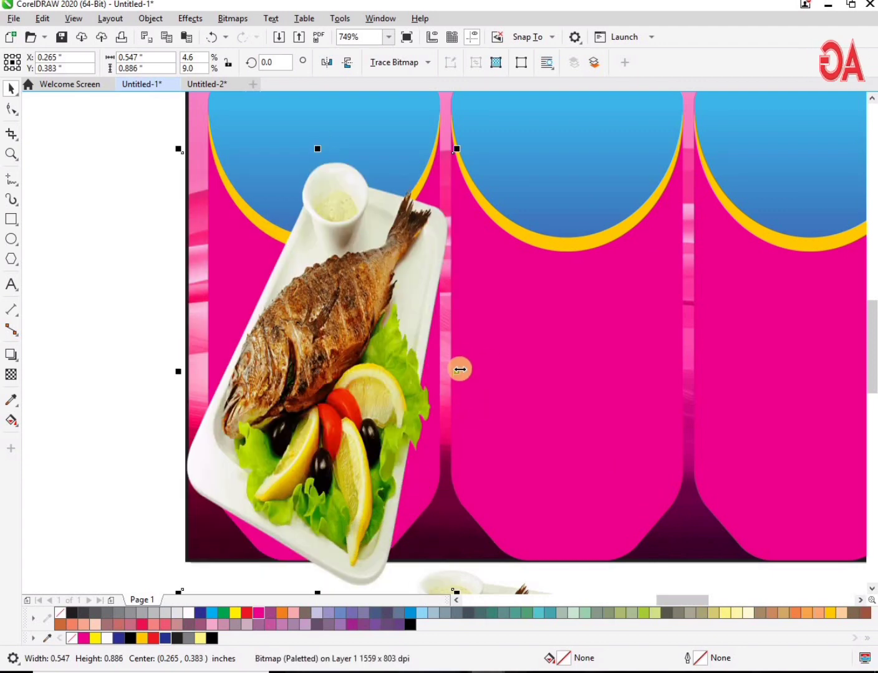
{"action": "left_click_drag", "start_coordinate": [456, 368], "coordinate": [527, 375]}
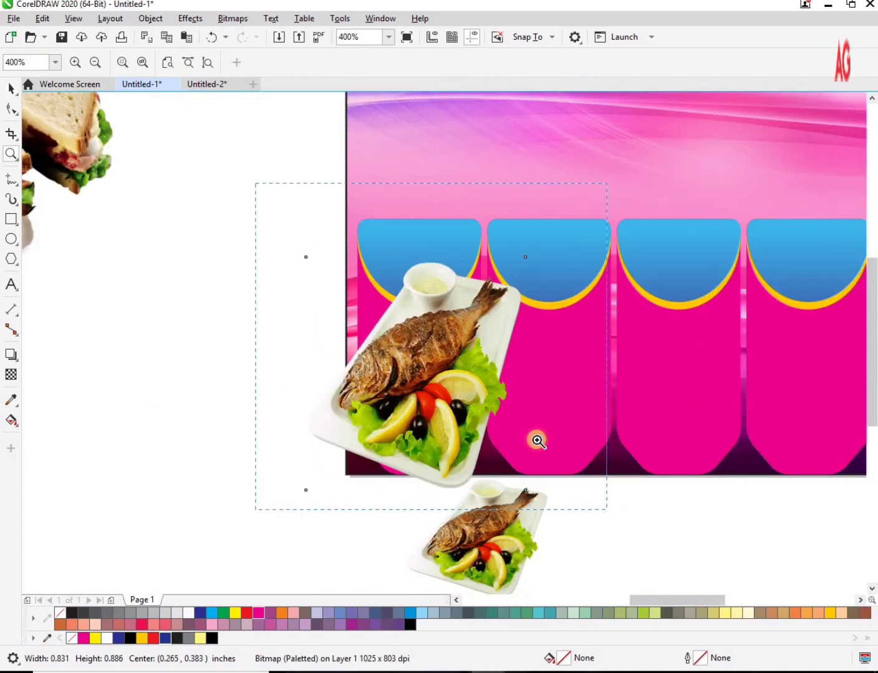
Enlarge the fish plate proportionally to about 0.942 by 1.004 inches and nudge it down to about Y 0.376 inches
{"action": "scroll", "coordinate": [538, 441], "scroll_direction": "up", "scroll_amount": 2}
{"action": "key", "text": "space"}
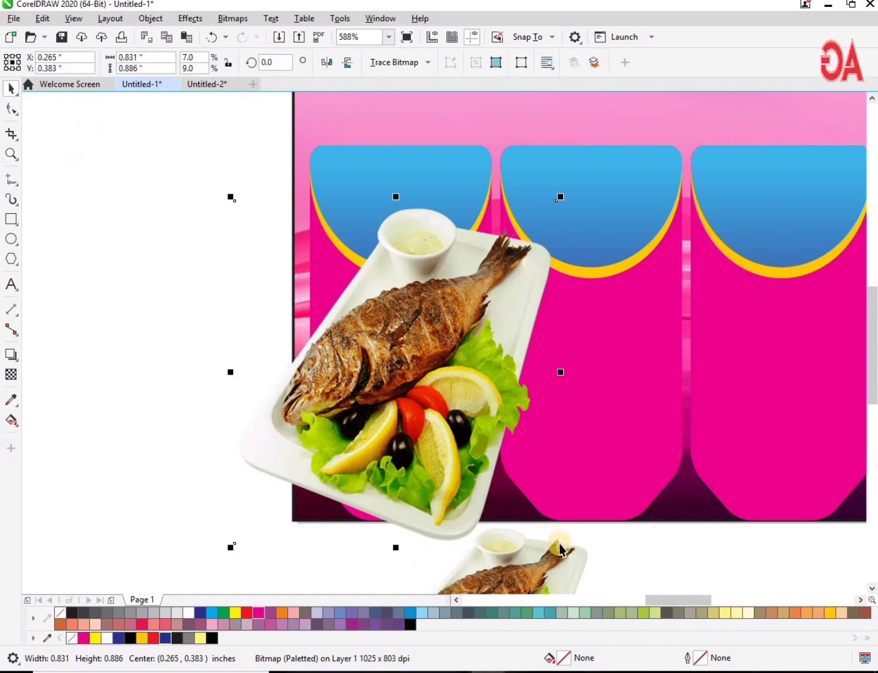
{"action": "left_click_drag", "start_coordinate": [576, 566], "coordinate": [596, 587]}
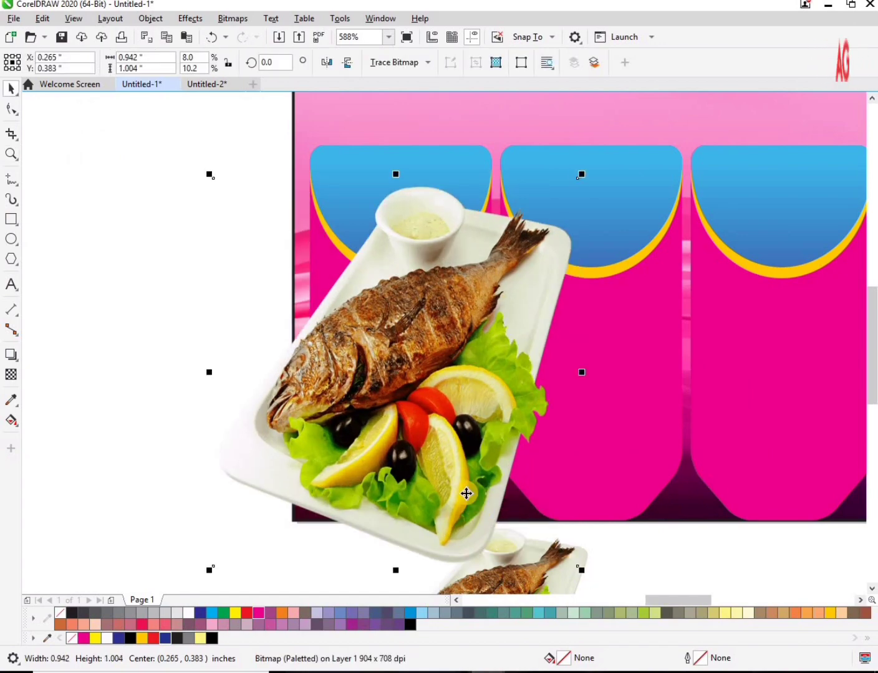
{"action": "left_click_drag", "start_coordinate": [456, 481], "coordinate": [457, 484]}
Scale the fish plate to about 0.863 by 0.919 inches and place a copy higher, centred at about X 0.213, Y 0.681 inches
{"action": "key", "text": "F2"}
{"action": "key", "text": "F3"}
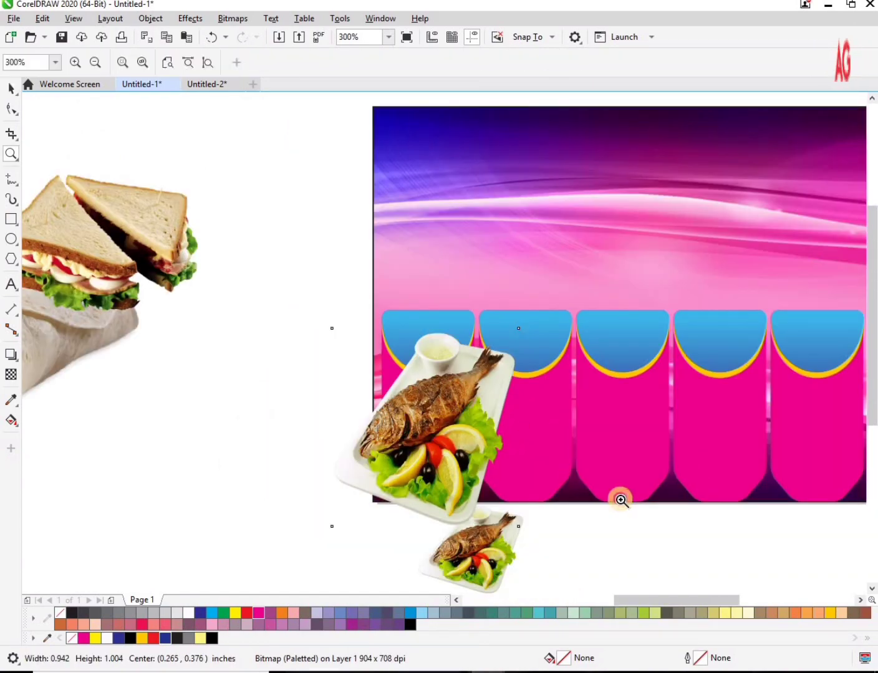
{"action": "left_click_drag", "start_coordinate": [621, 500], "coordinate": [456, 381]}
{"action": "key", "text": "space"}
{"action": "left_click_drag", "start_coordinate": [593, 177], "coordinate": [570, 204]}
{"action": "left_click_drag", "start_coordinate": [392, 359], "coordinate": [334, 310]}
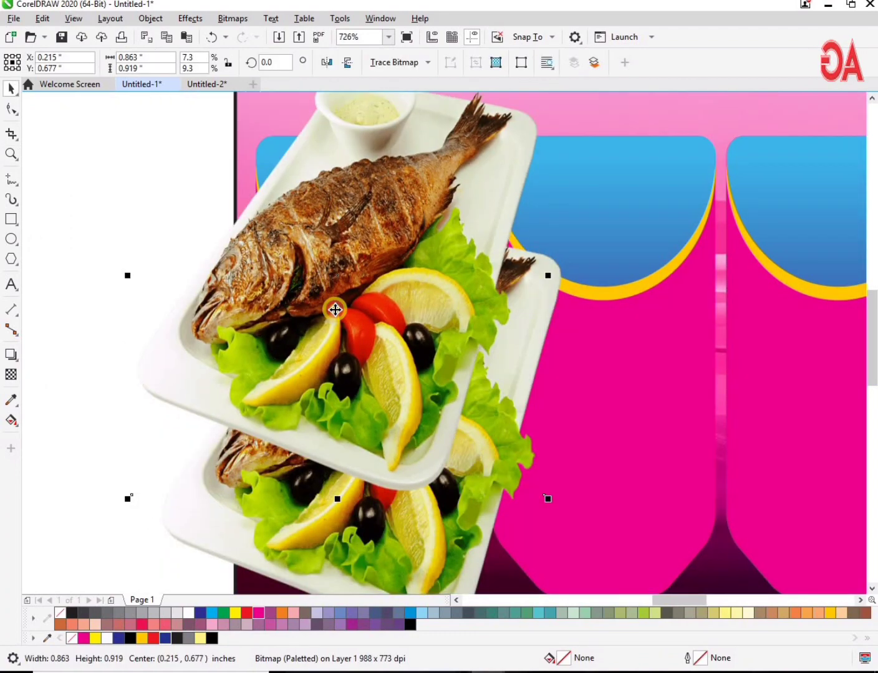
{"action": "key", "text": "ctrl+z"}
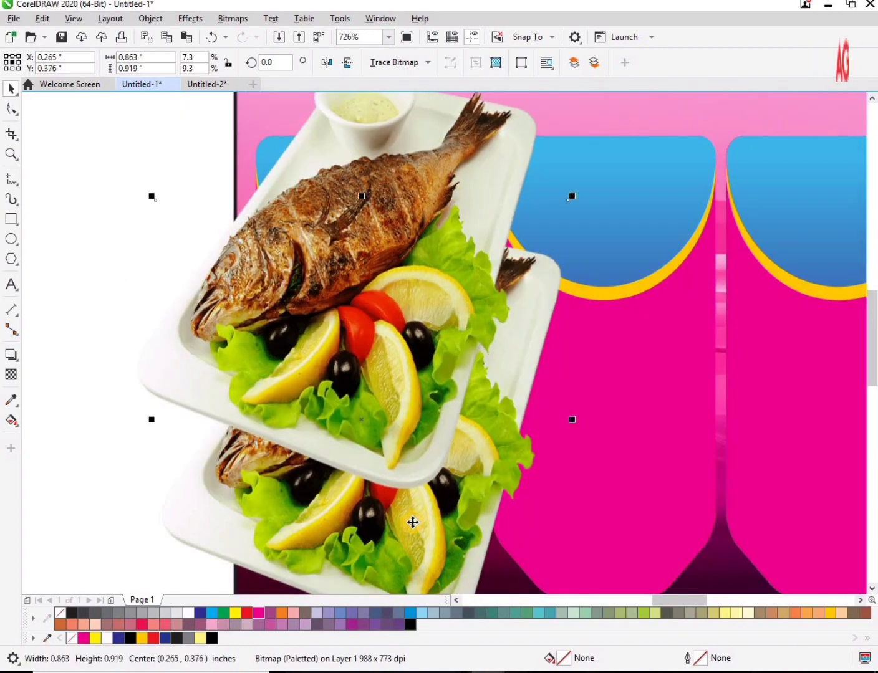
{"action": "left_click_drag", "start_coordinate": [412, 526], "coordinate": [384, 404]}
Send both large fish plate pictures to the back, behind the panels and the card background
{"action": "key", "text": "Tab"}
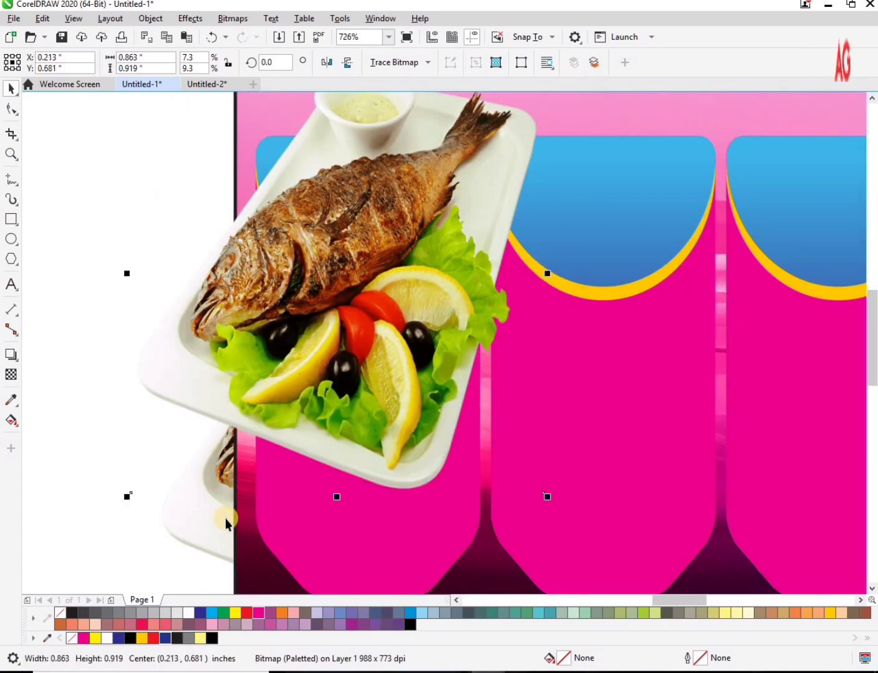
{"action": "key", "text": "shift+Page_Down"}
{"action": "left_click", "coordinate": [175, 386]}
{"action": "key", "text": "Escape"}
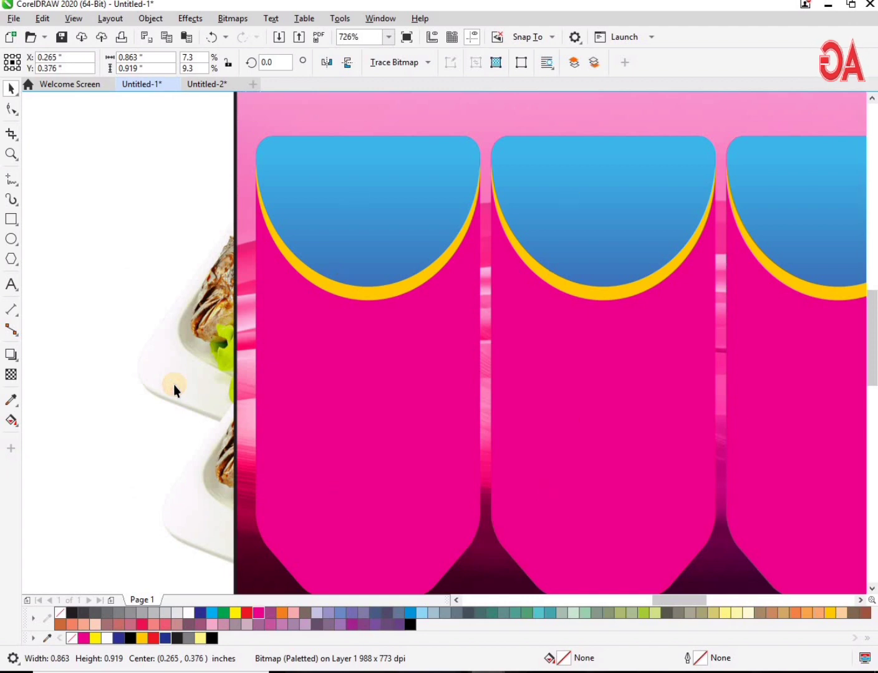
{"action": "left_click", "coordinate": [175, 530]}
{"action": "key", "text": "Escape"}
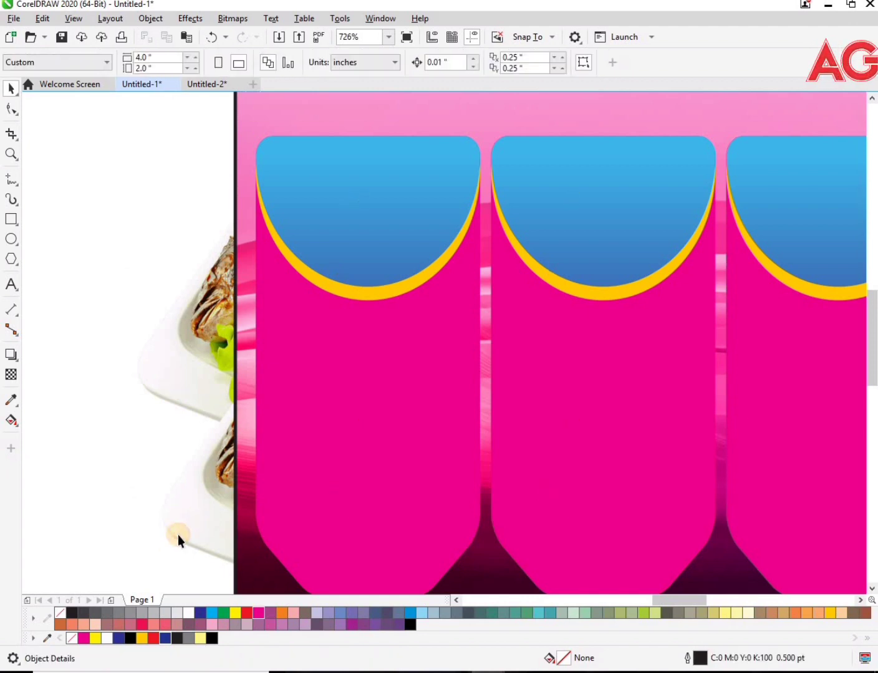
Select both large fish plate pictures and PowerClip them inside the first panel's magenta body
{"action": "key", "text": "F3"}
{"action": "key", "text": "F2"}
{"action": "left_click_drag", "start_coordinate": [113, 352], "coordinate": [242, 390]}
{"action": "left_click", "coordinate": [266, 371]}
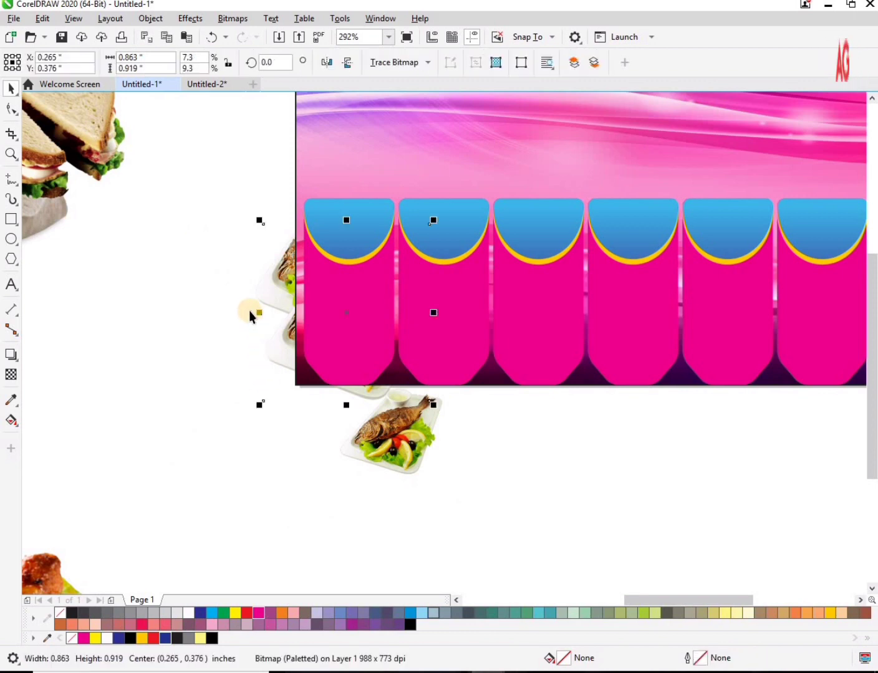
{"action": "left_click", "coordinate": [253, 299], "text": "shift"}
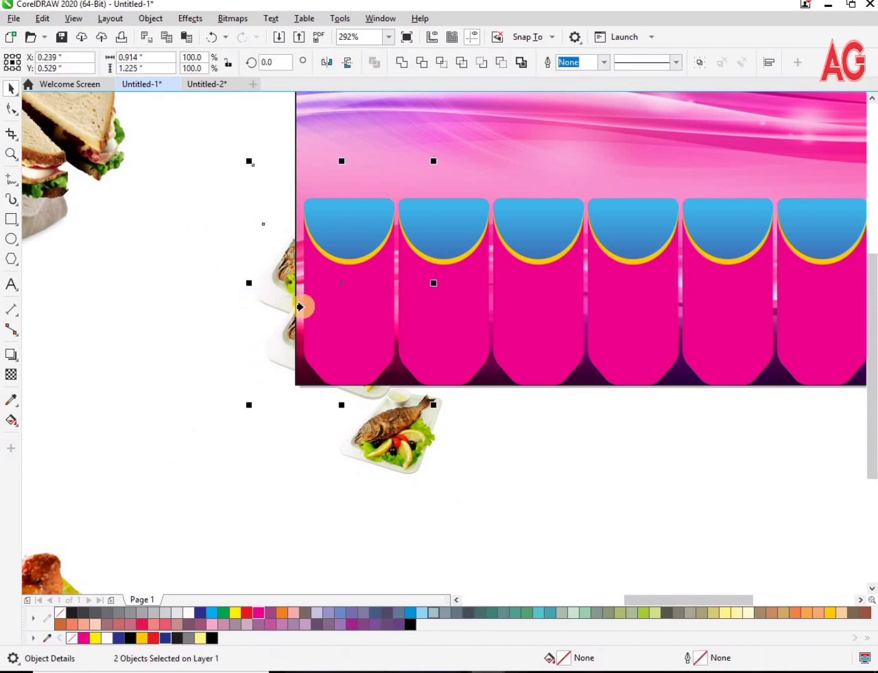
{"action": "key", "text": "alt+j"}
{"action": "key", "text": "w"}
{"action": "key", "text": "p"}
{"action": "left_click", "coordinate": [339, 295]}
Edit the first panel's PowerClip contents and apply a uniform transparency of about 47 to both large fish plate pictures
{"action": "key", "text": "F2"}
{"action": "left_click_drag", "start_coordinate": [576, 457], "coordinate": [664, 486]}
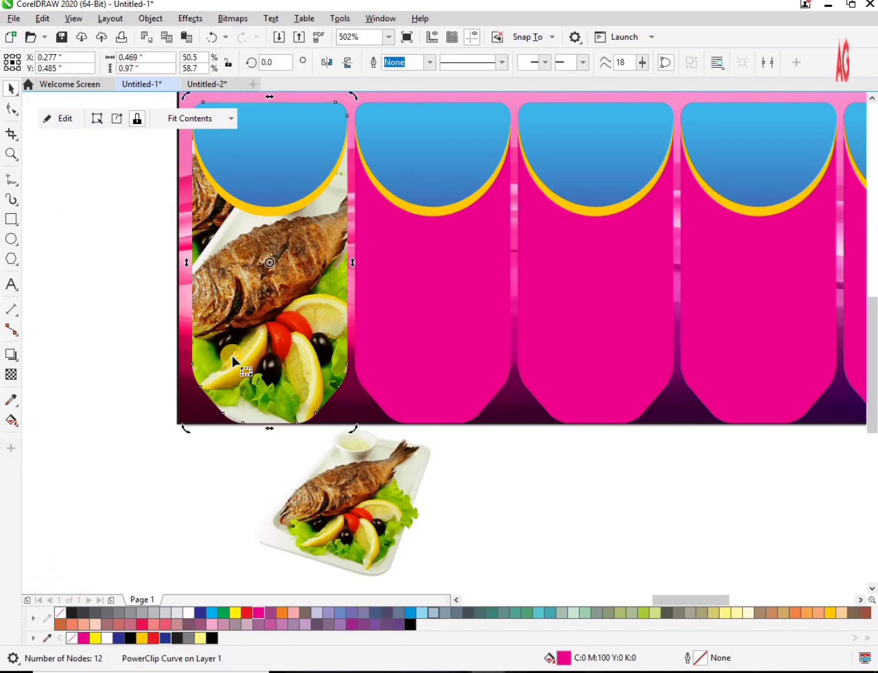
{"action": "double_click", "coordinate": [246, 354]}
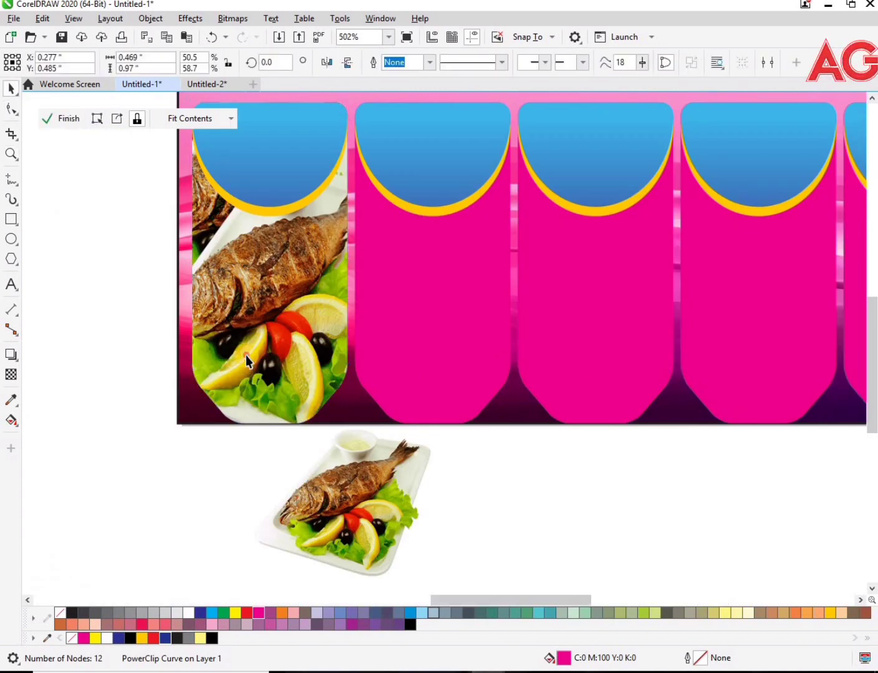
{"action": "left_click", "coordinate": [113, 267], "text": "shift"}
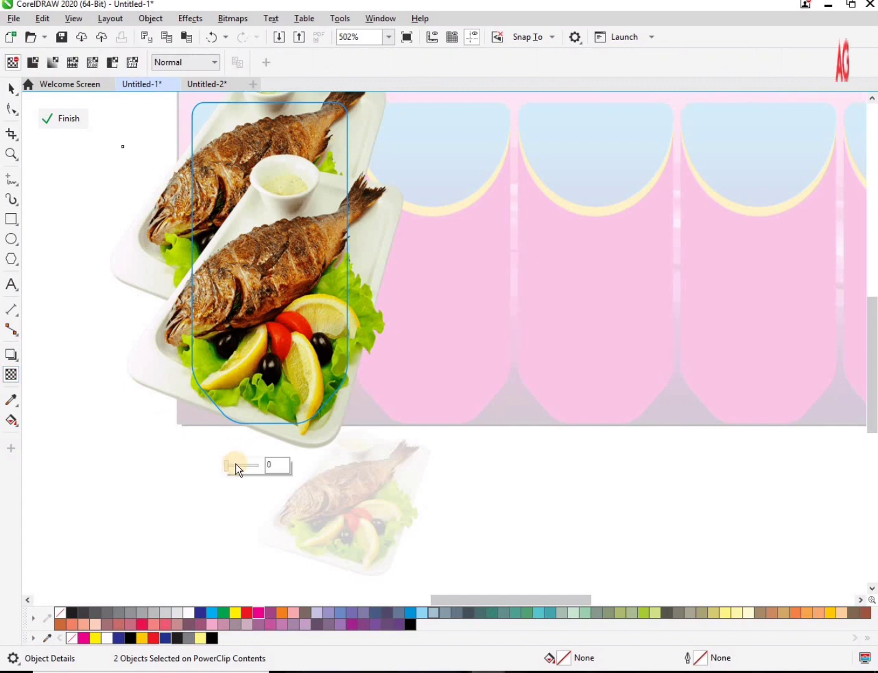
{"action": "left_click", "coordinate": [241, 465]}
{"action": "left_click", "coordinate": [242, 466]}
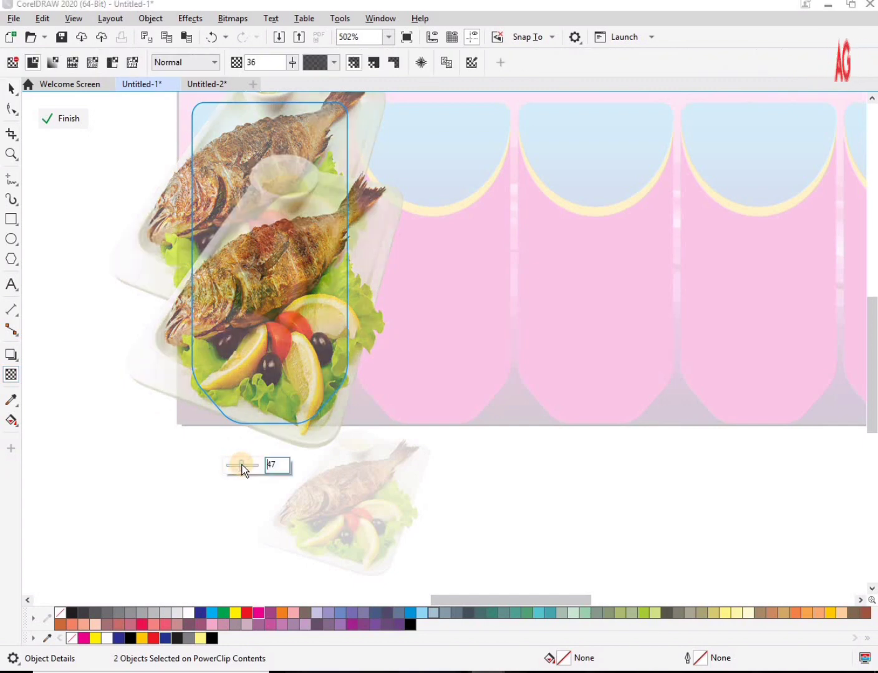
{"action": "left_click", "coordinate": [546, 508]}
{"action": "key", "text": "space"}
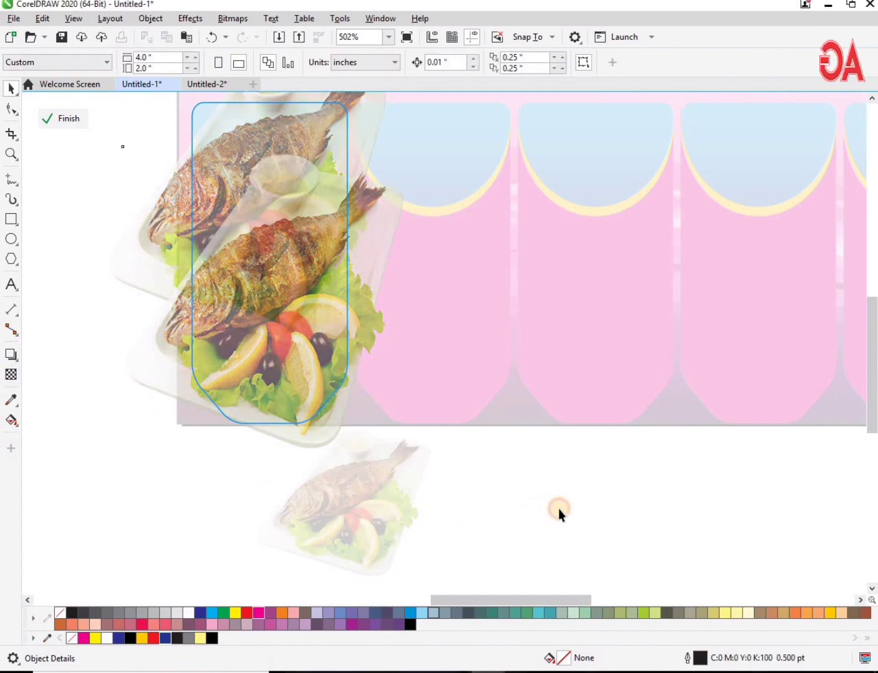
{"action": "left_click", "coordinate": [558, 509], "text": "ctrl"}
Move the small fish plate over the first panel and resize it to about 0.716 by 0.69 inches, centred at about X 0.242, Y 0.316 inches
{"action": "left_click_drag", "start_coordinate": [356, 527], "coordinate": [284, 386]}
{"action": "key", "text": "F2"}
{"action": "left_click_drag", "start_coordinate": [69, 451], "coordinate": [549, 117]}
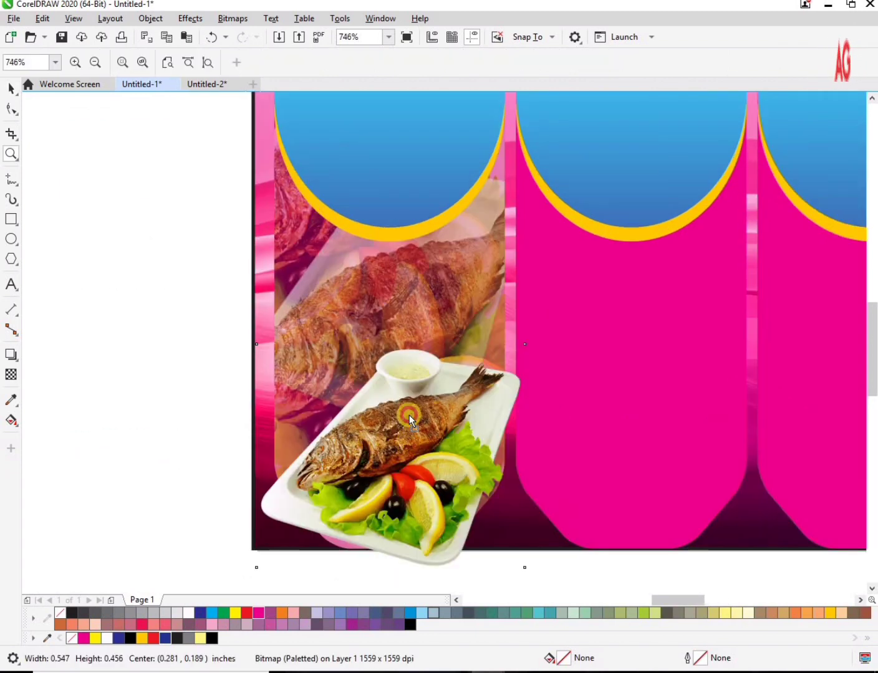
{"action": "key", "text": "space"}
{"action": "left_click_drag", "start_coordinate": [409, 415], "coordinate": [409, 391]}
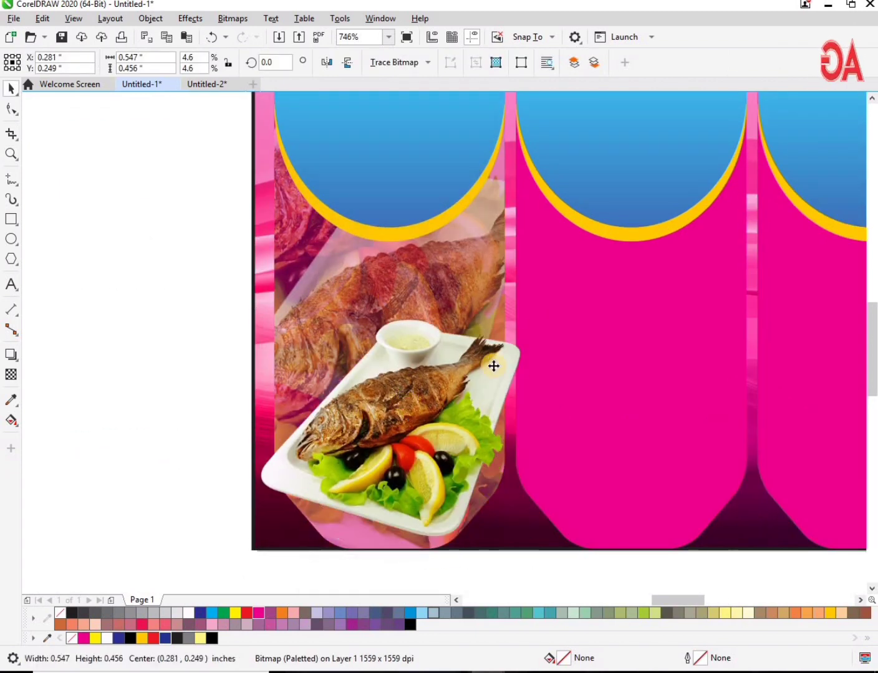
{"action": "left_click_drag", "start_coordinate": [529, 319], "coordinate": [571, 285]}
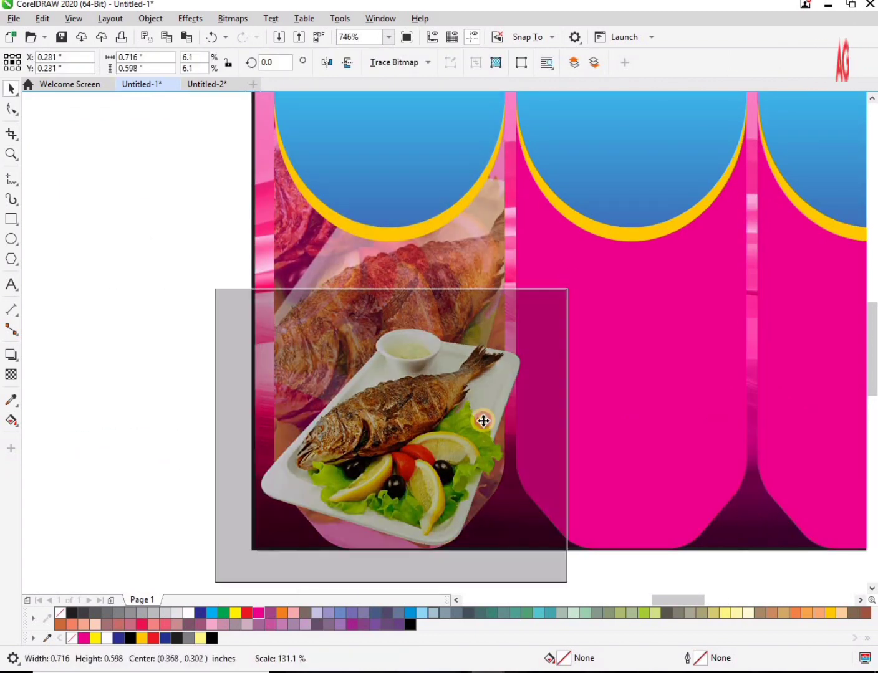
{"action": "left_click_drag", "start_coordinate": [461, 424], "coordinate": [415, 290]}
{"action": "left_click_drag", "start_coordinate": [371, 264], "coordinate": [369, 220]}
Send the opaque fish plate to the back and PowerClip it inside the first panel's body
{"action": "key", "text": "shift+Page_Down"}
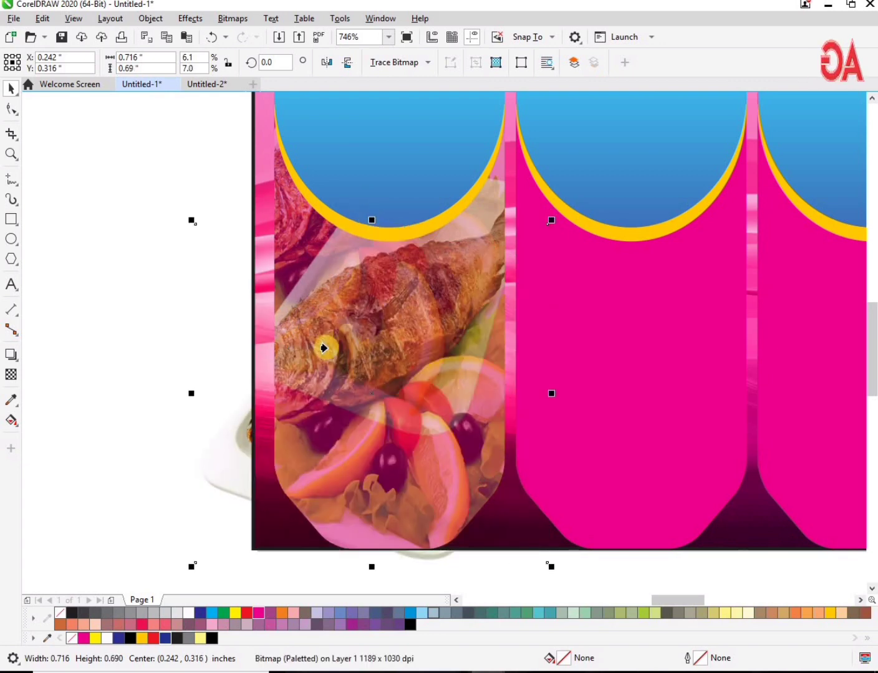
{"action": "left_click", "coordinate": [323, 347]}
{"action": "key", "text": "Escape"}
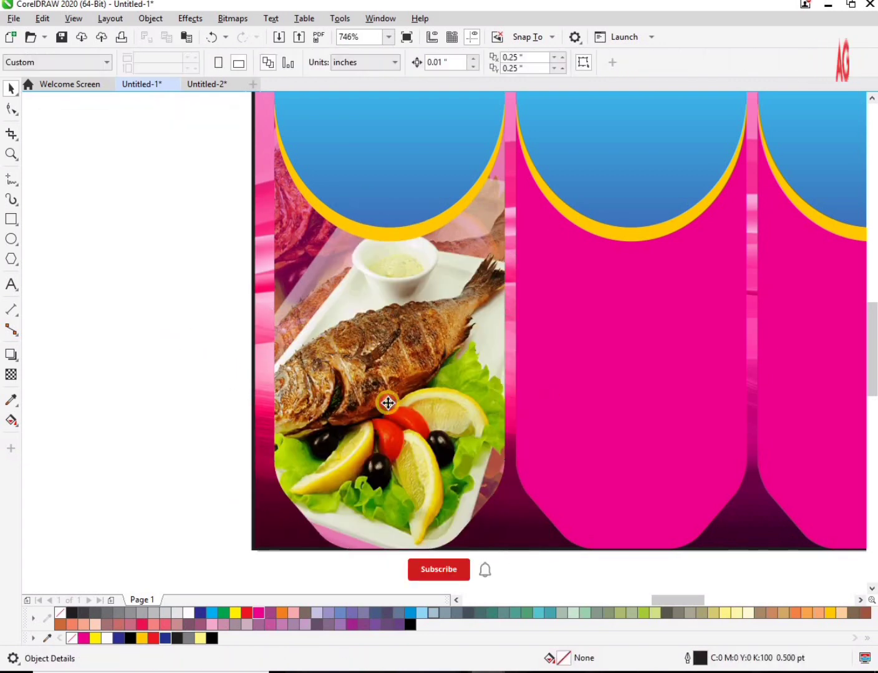
Edit the clipped contents and resize the opaque fish plate to about 0.652 by 0.679 inches, centred at about X 0.268 inches
{"action": "double_click", "coordinate": [387, 403]}
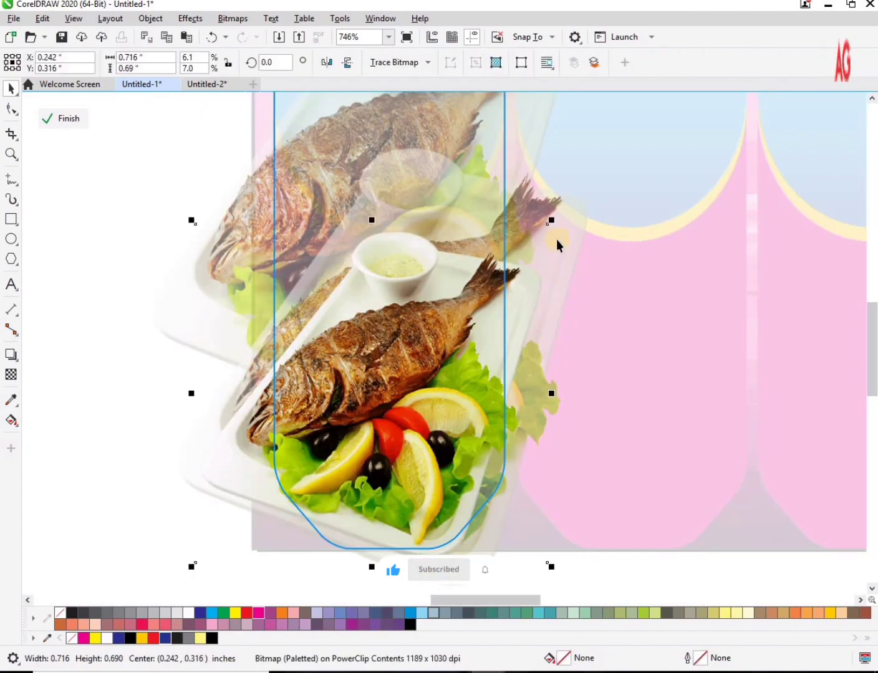
{"action": "left_click_drag", "start_coordinate": [552, 219], "coordinate": [547, 223]}
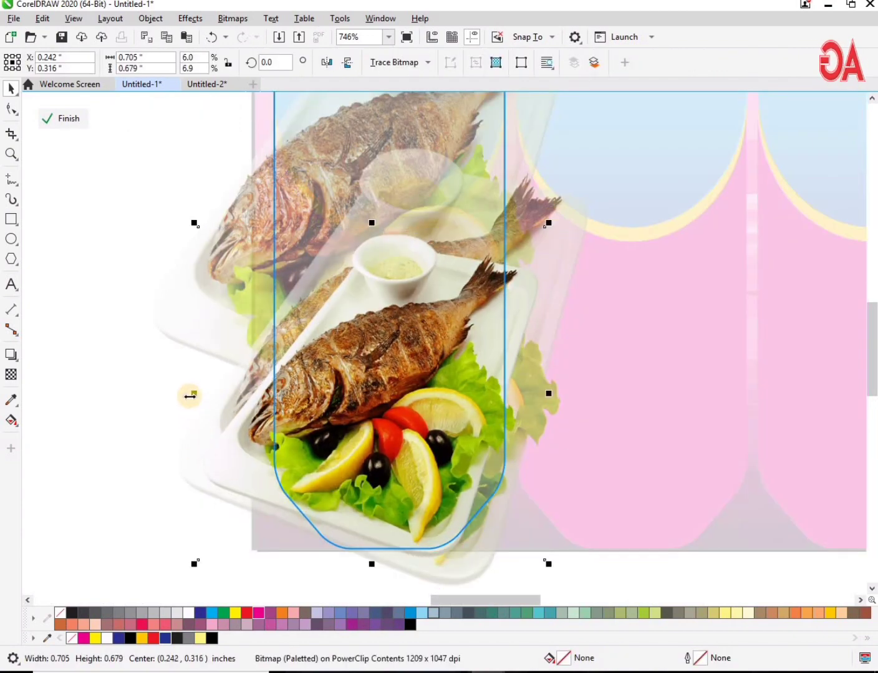
{"action": "left_click_drag", "start_coordinate": [204, 393], "coordinate": [221, 394]}
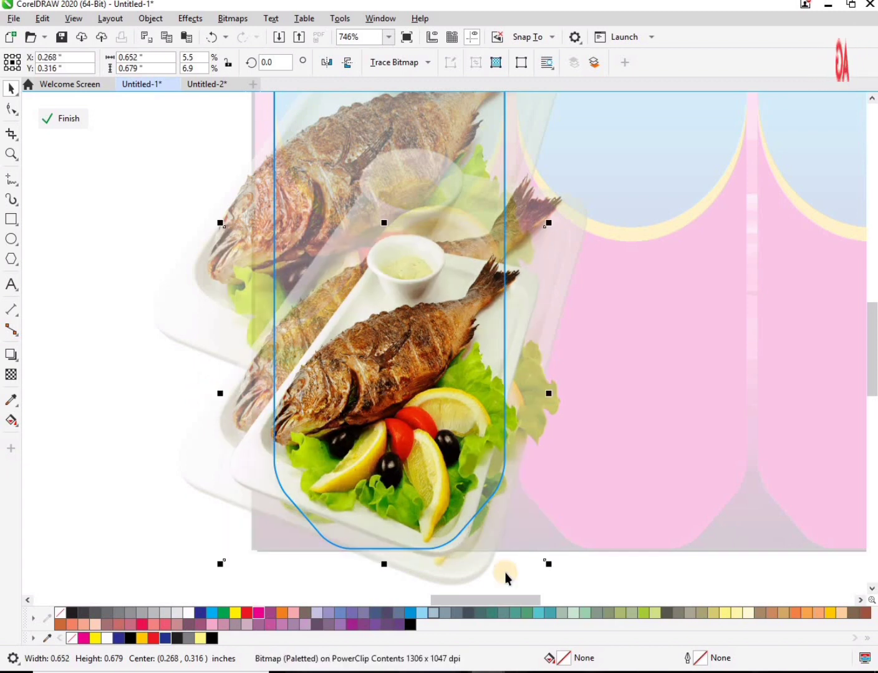
{"action": "left_click", "coordinate": [157, 460], "text": "ctrl"}
{"action": "left_click", "coordinate": [132, 392]}
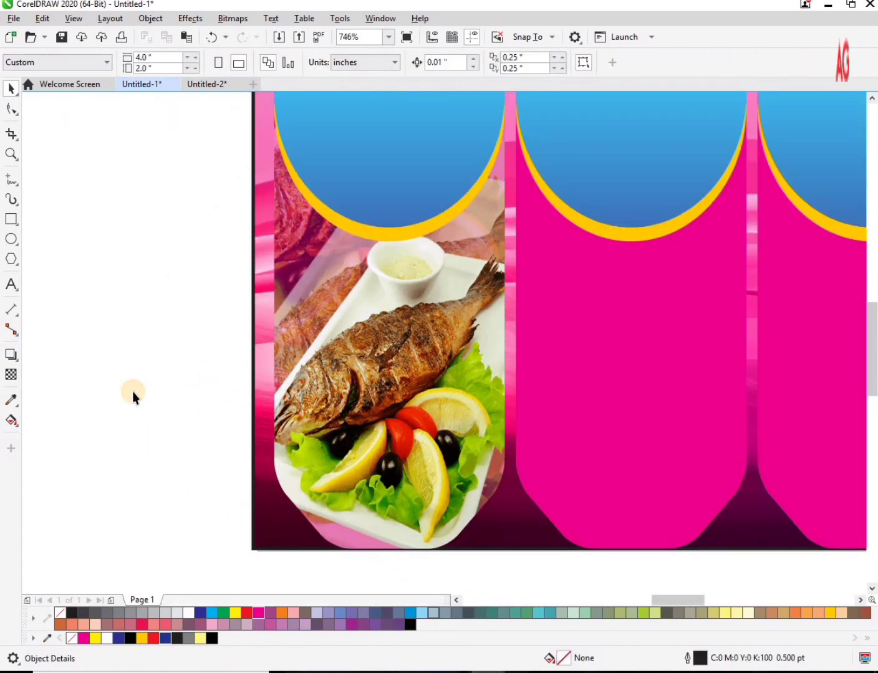
Examine the fish picture in the first panel and the whole card with its food pictures and Urdu labels
{"action": "key", "text": "F4"}
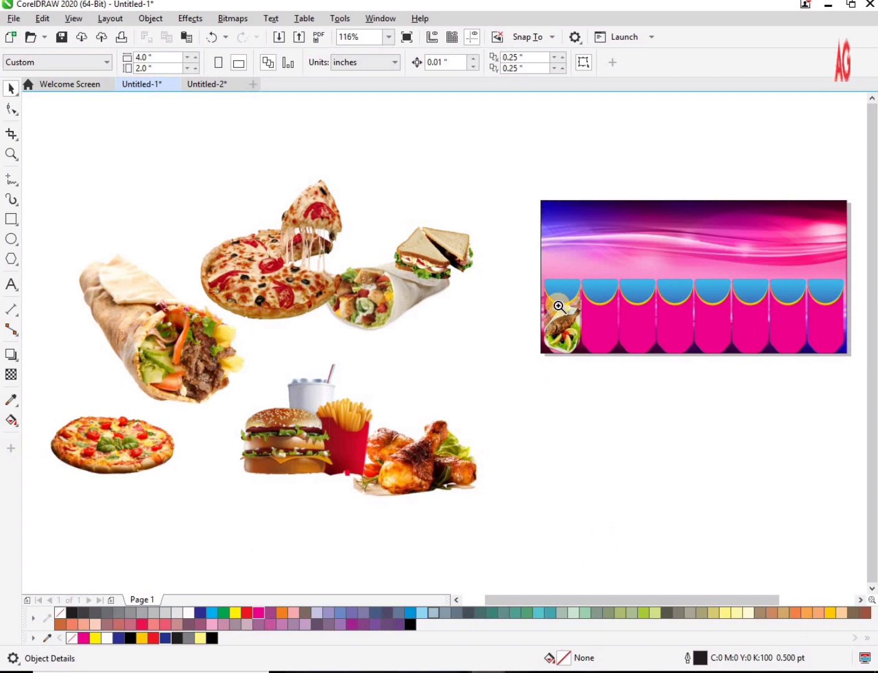
{"action": "key", "text": "z"}
{"action": "left_click_drag", "start_coordinate": [767, 398], "coordinate": [767, 398]}
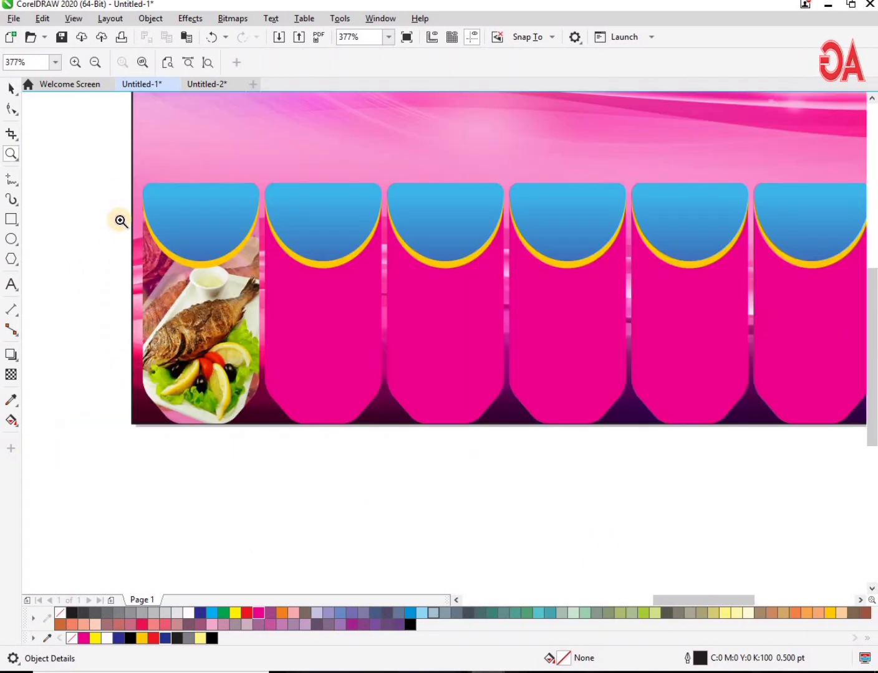
{"action": "left_click_drag", "start_coordinate": [113, 187], "coordinate": [415, 457]}
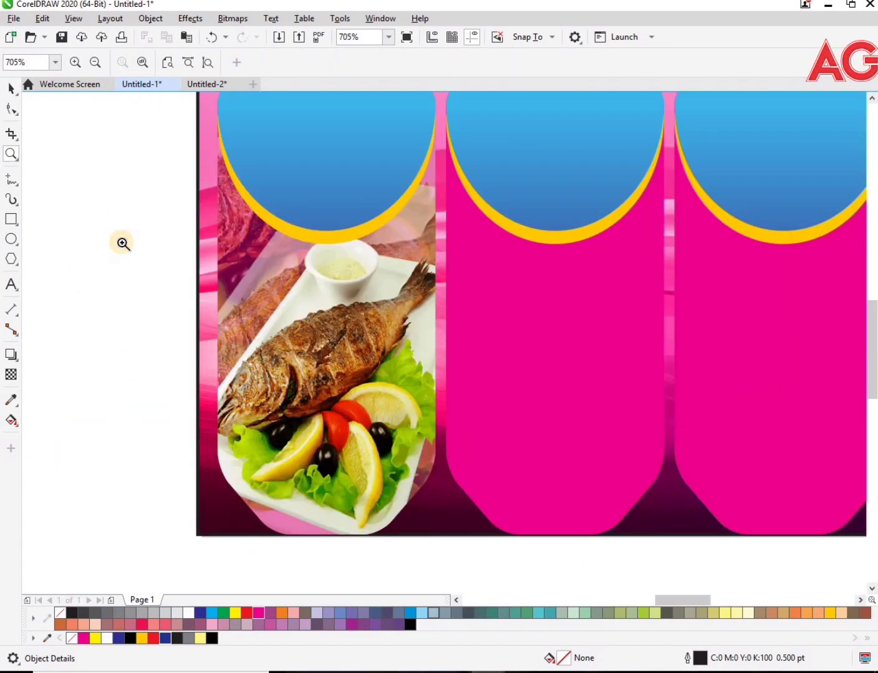
{"action": "key", "text": "space"}
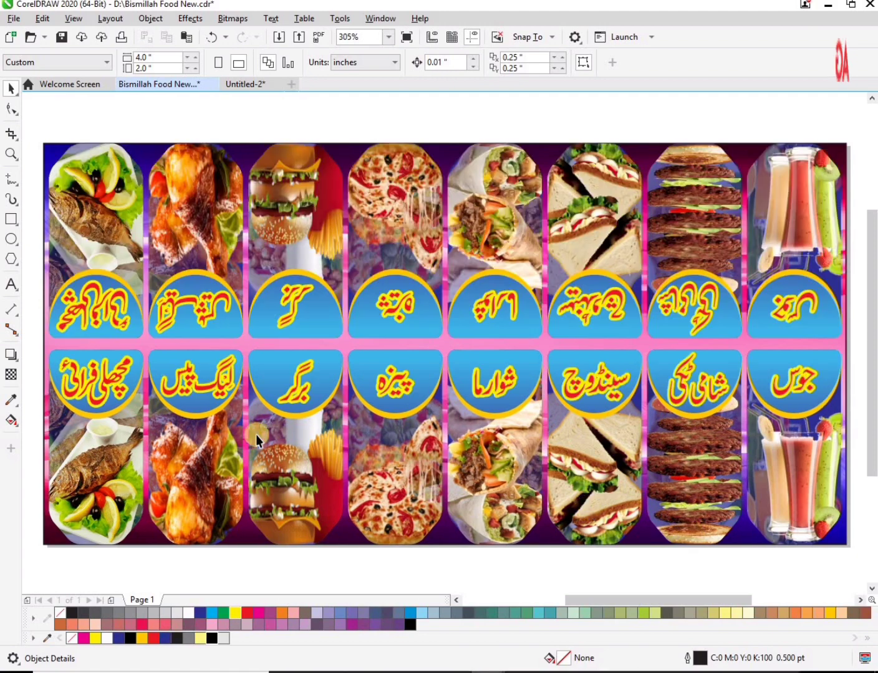
{"action": "key", "text": "z"}
{"action": "left_click_drag", "start_coordinate": [38, 241], "coordinate": [845, 439]}
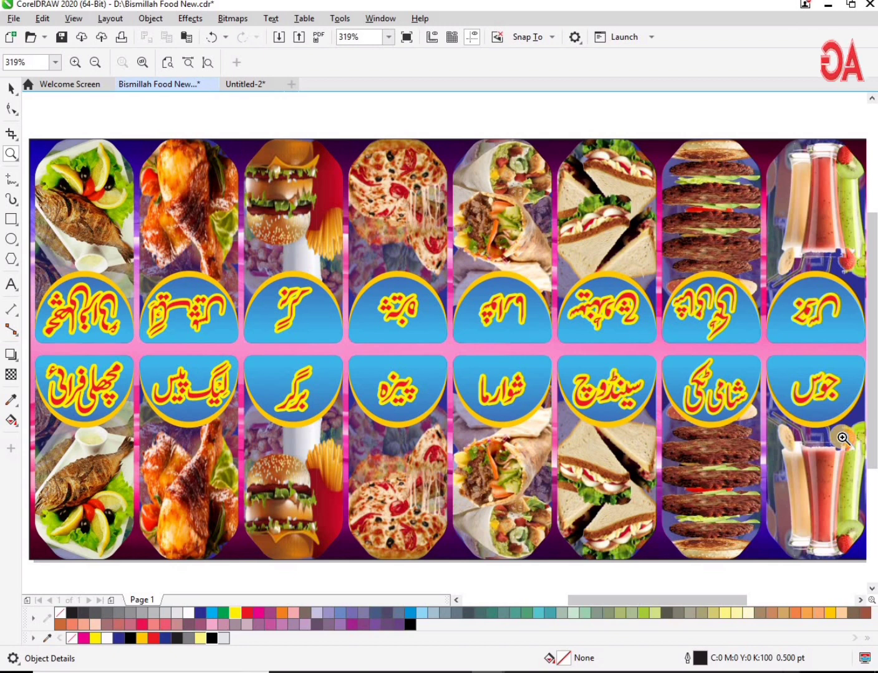
{"action": "scroll", "coordinate": [374, 298], "scroll_direction": "down", "scroll_amount": 1}
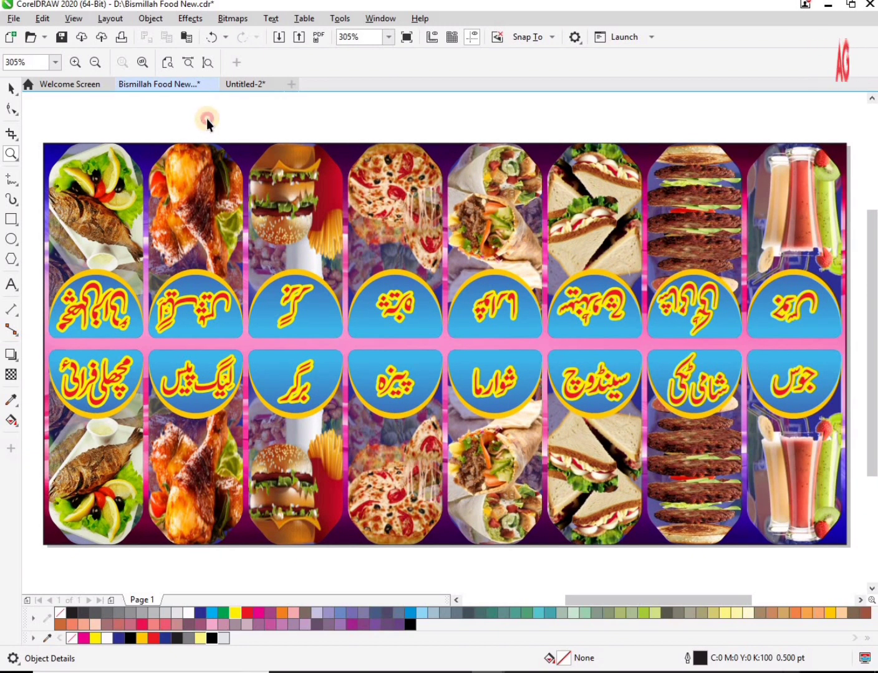